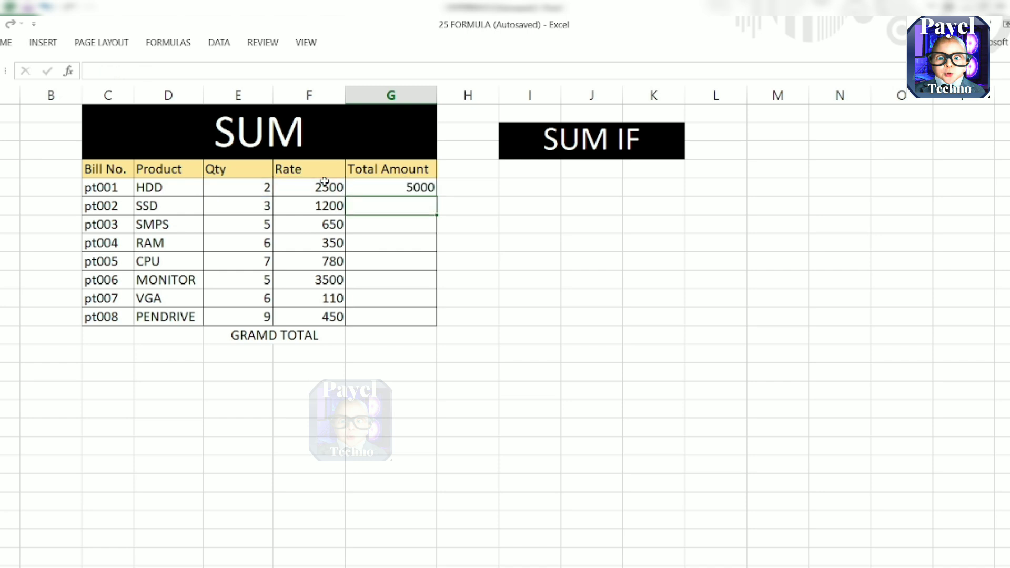
Fill the Total Amount formula from G5 down to G12 and enter =SUM(G5:G12) in the GRAMD TOTAL row
click(430, 186)
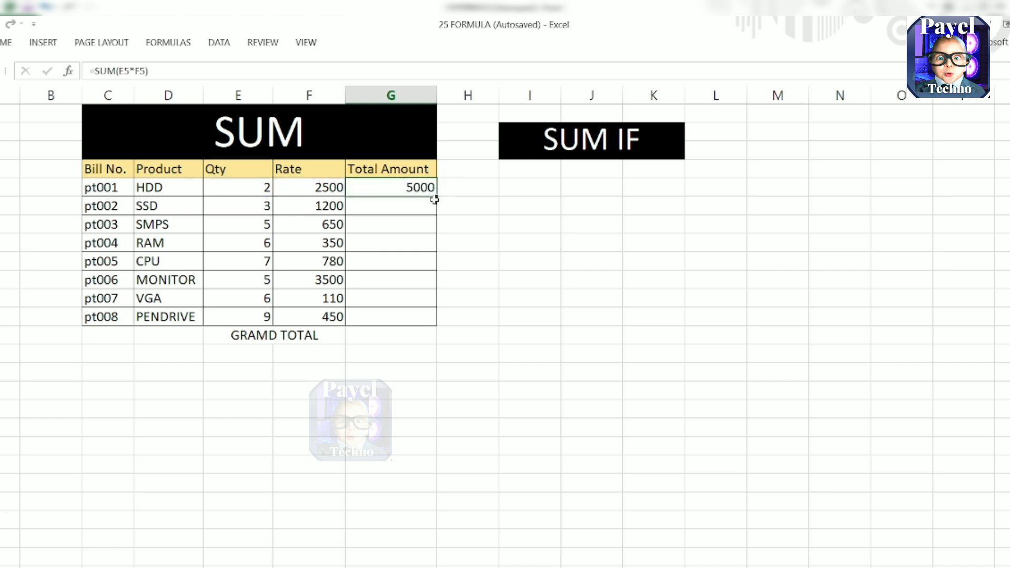
drag(436, 195, 439, 323)
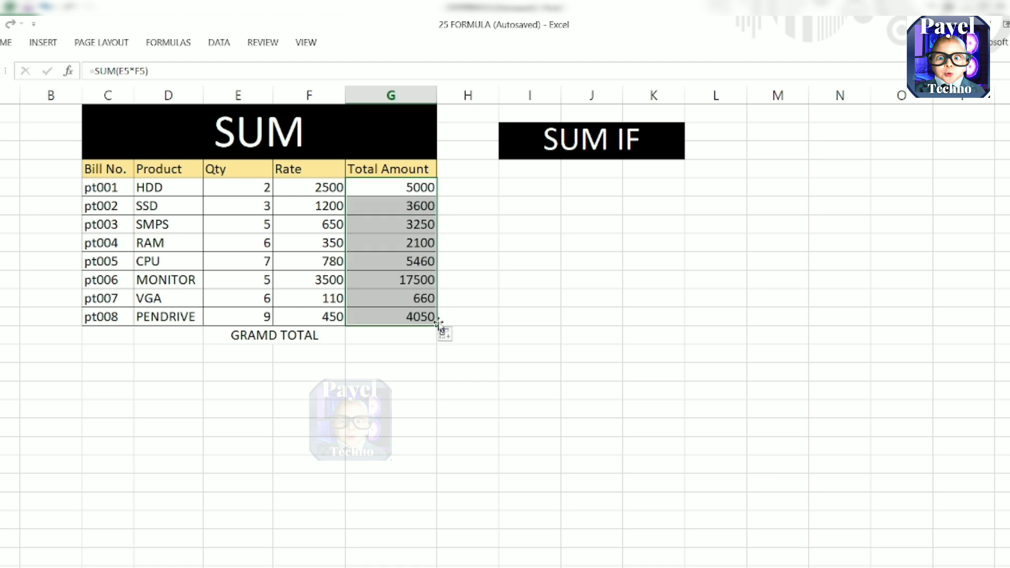
click(415, 335)
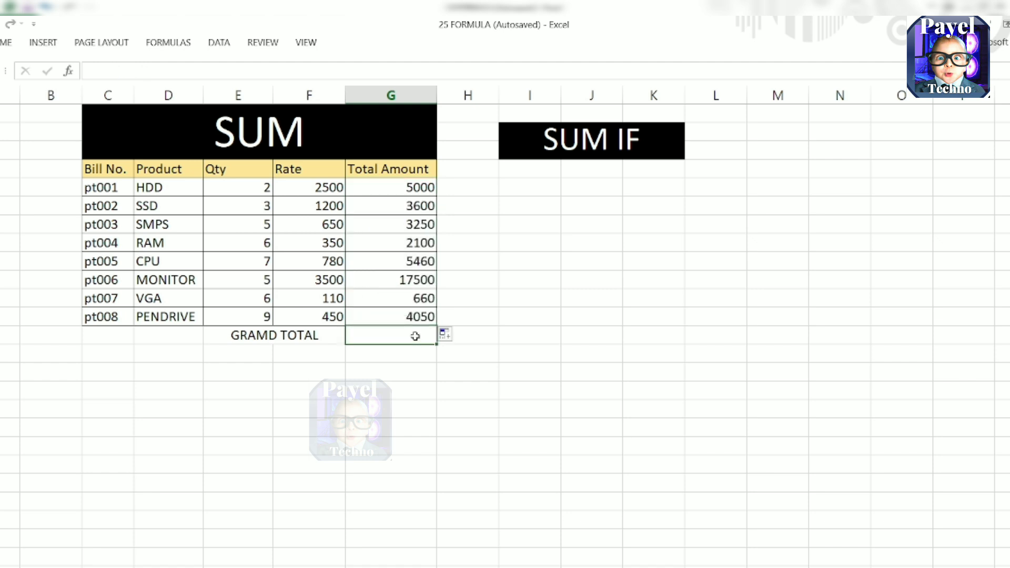
text(=SUM()
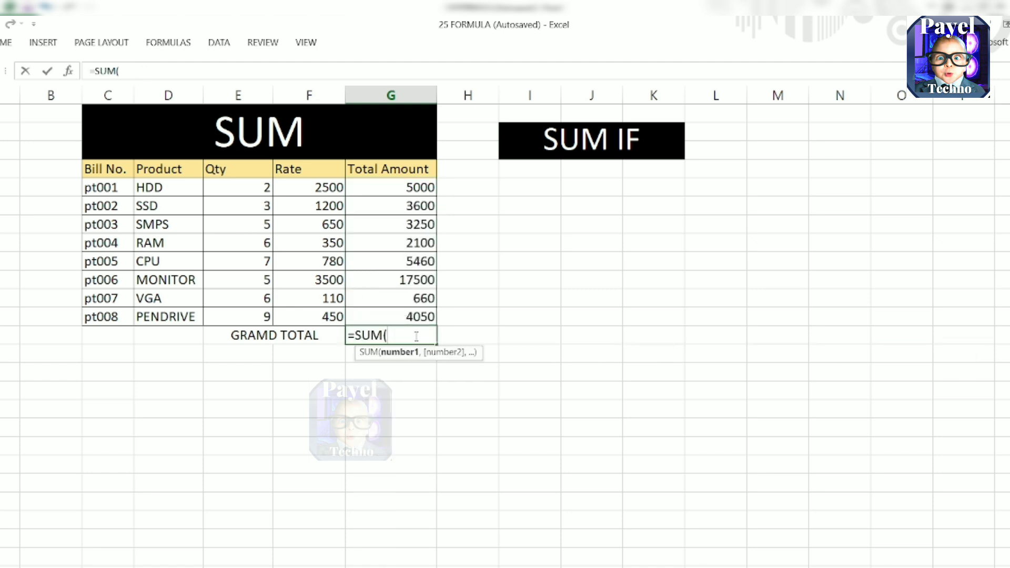
drag(398, 194, 399, 192)
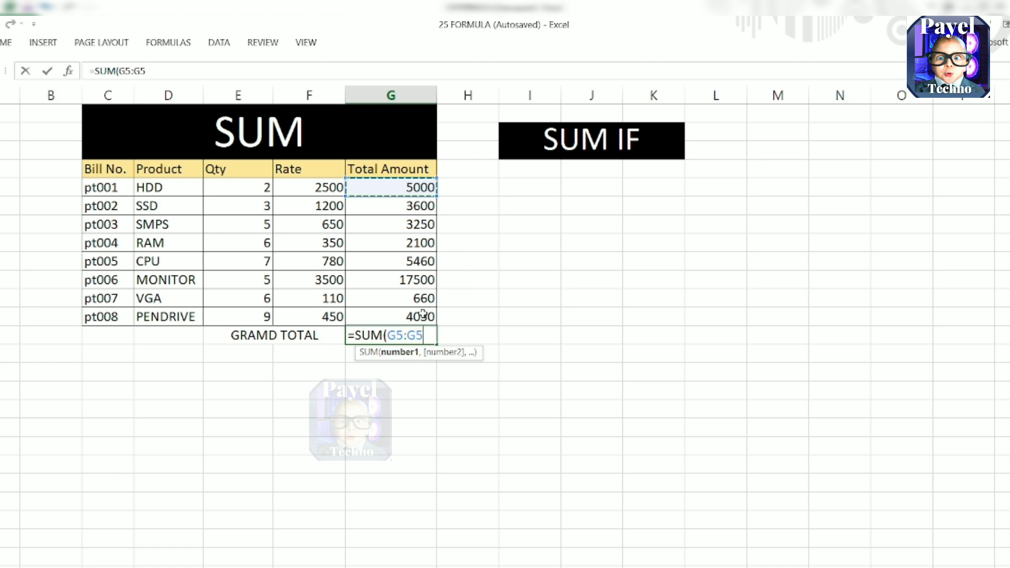
shift+click(423, 314)
text())
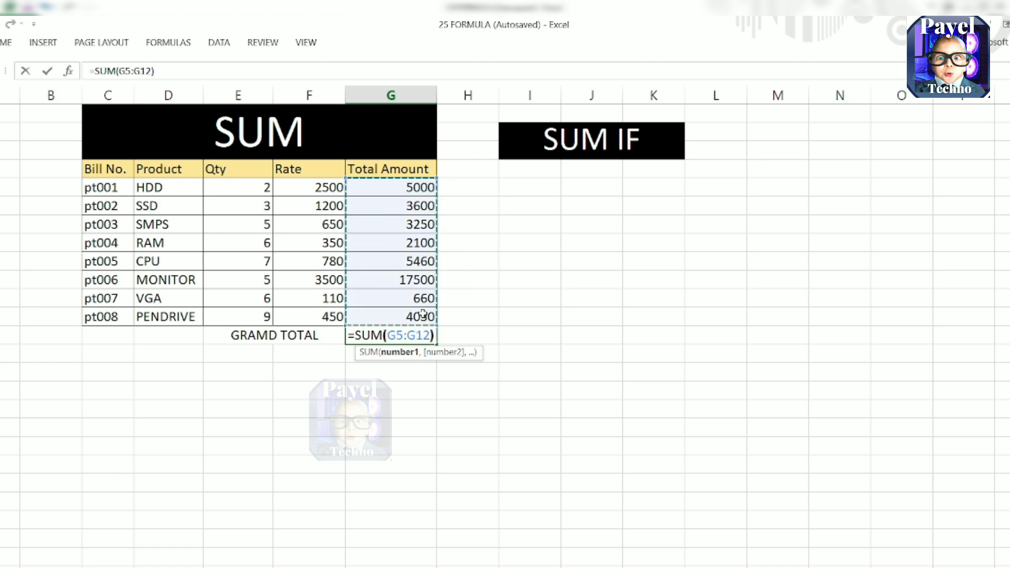
key(Return)
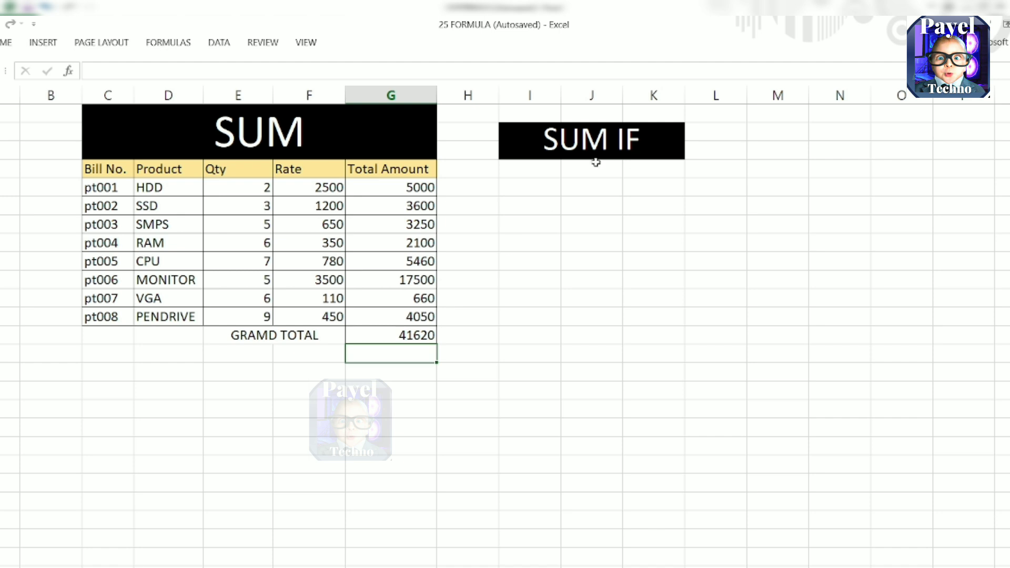
Enter HDD in I5 under the SUM IF heading and the formula =SUMIF(D5:D12,I5,F5:F12) in J5
click(545, 183)
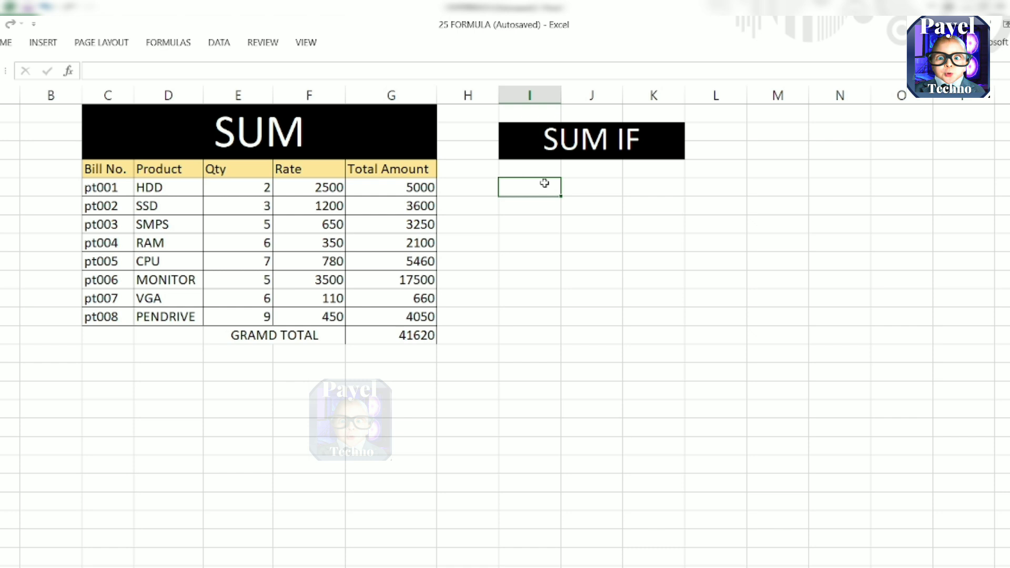
text(HDD)
key(Tab)
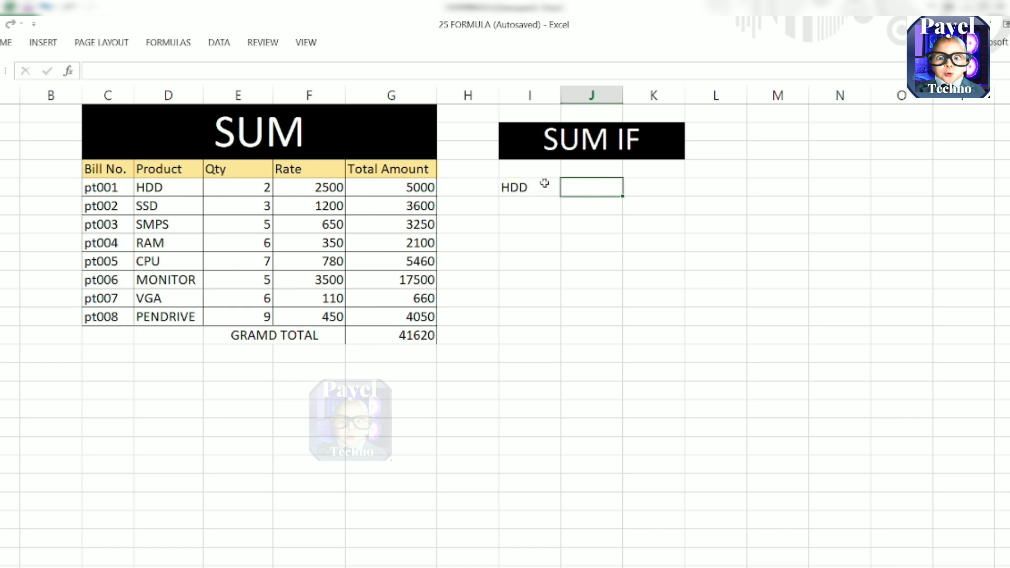
text(=SUMIF()
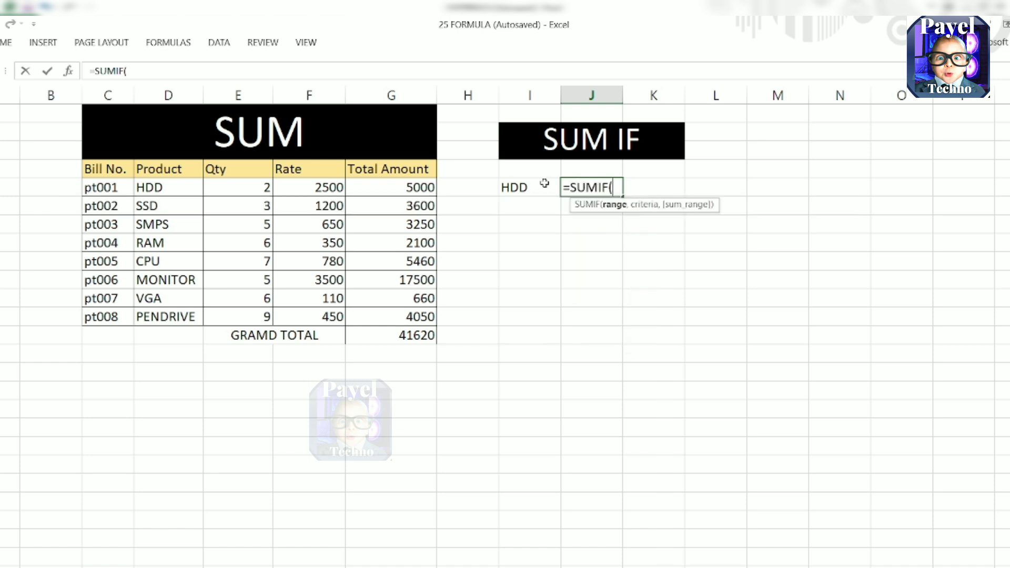
drag(180, 185, 178, 309)
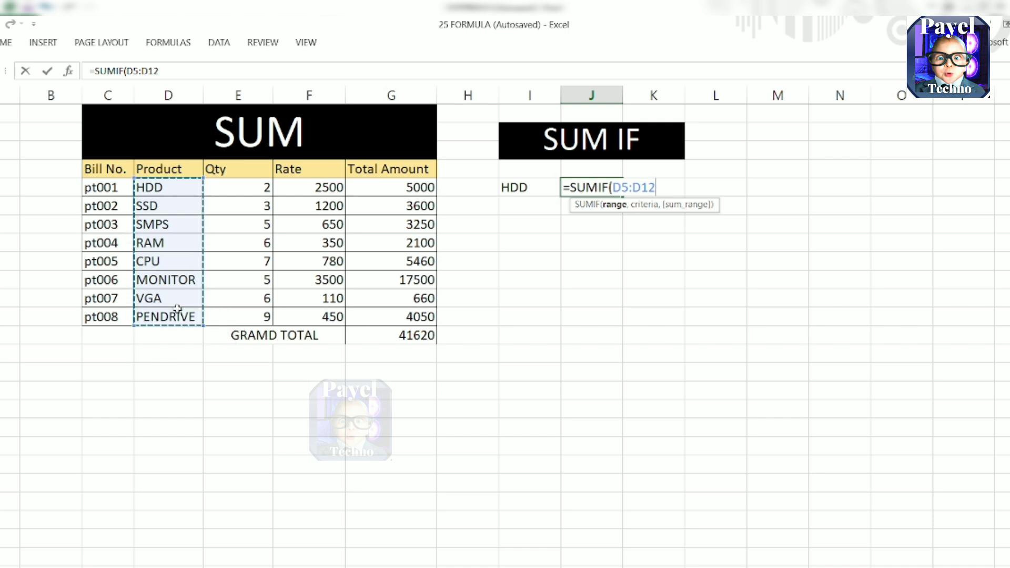
text(,)
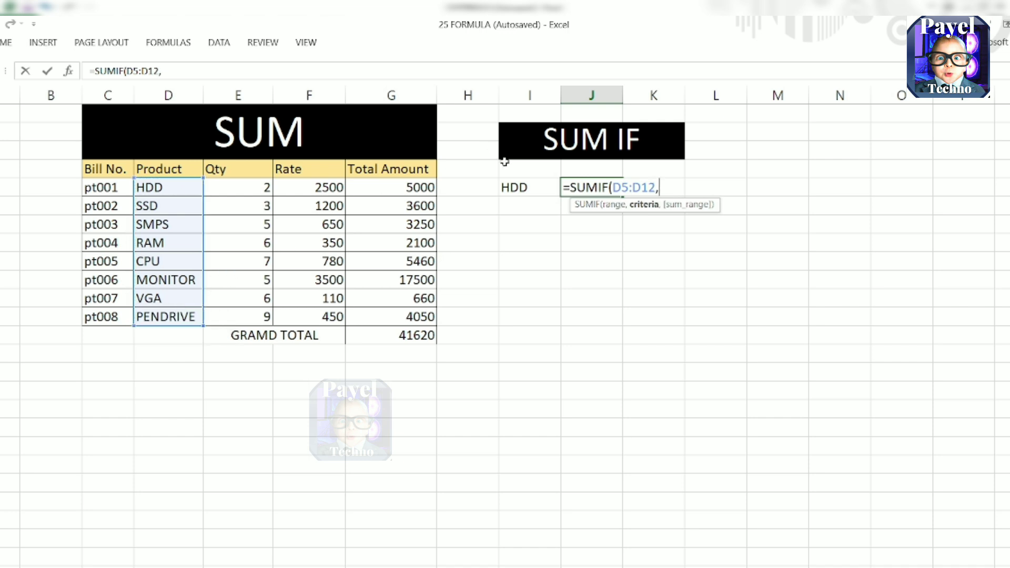
click(528, 188)
text(,)
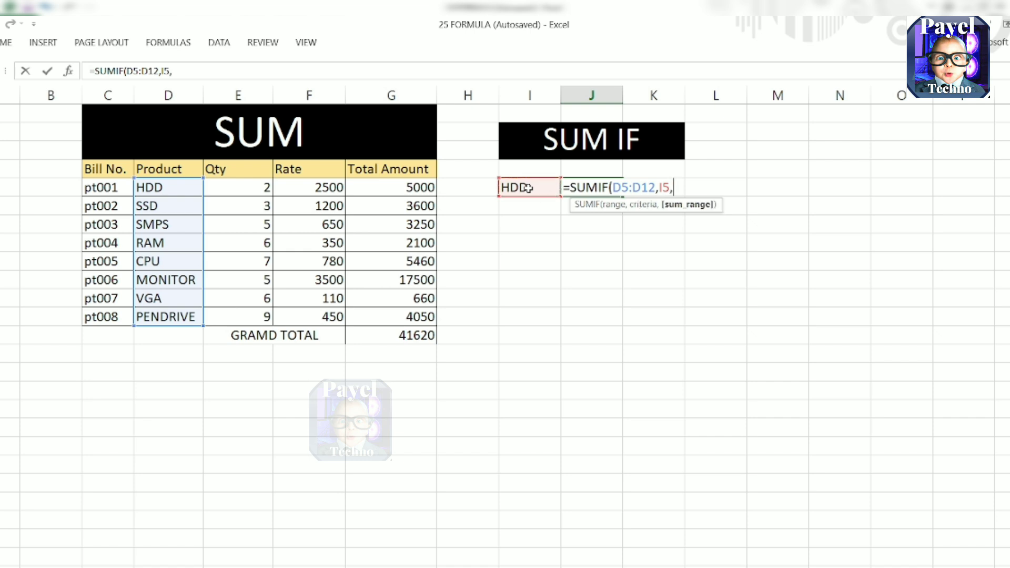
drag(330, 188, 331, 313)
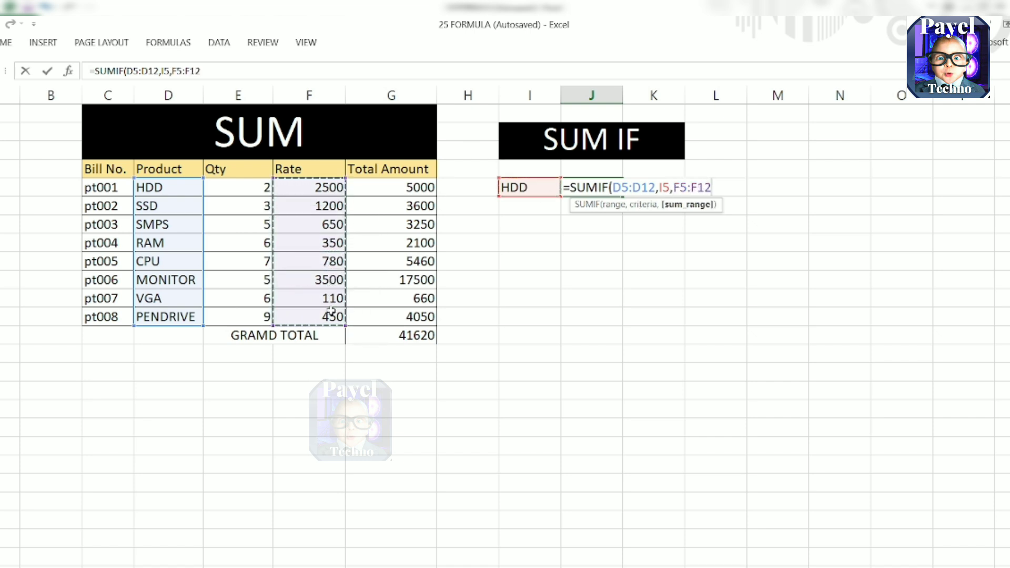
text())
key(Return)
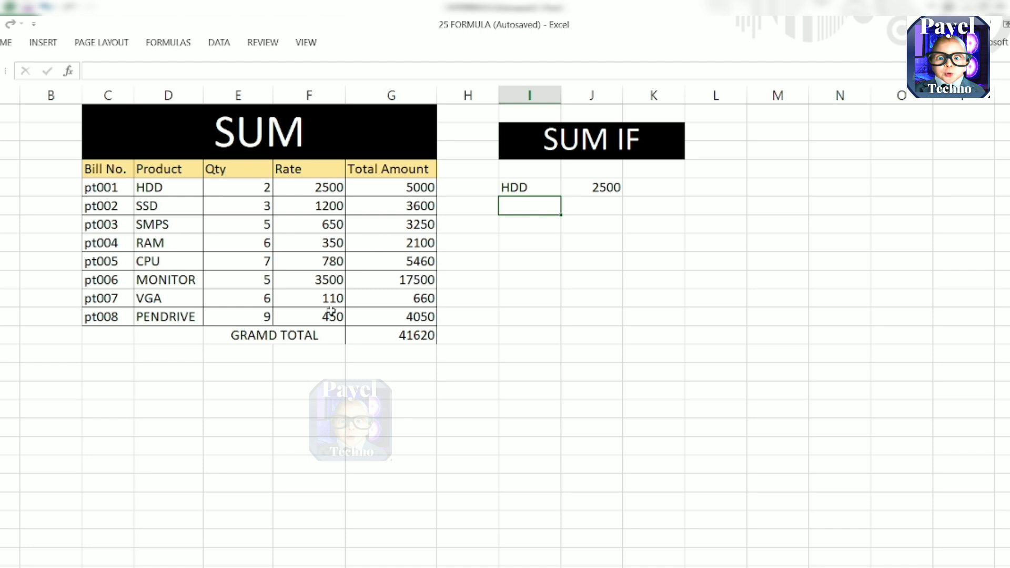
Change the pt005 row's product to HDD and its rate to 20000
click(161, 260)
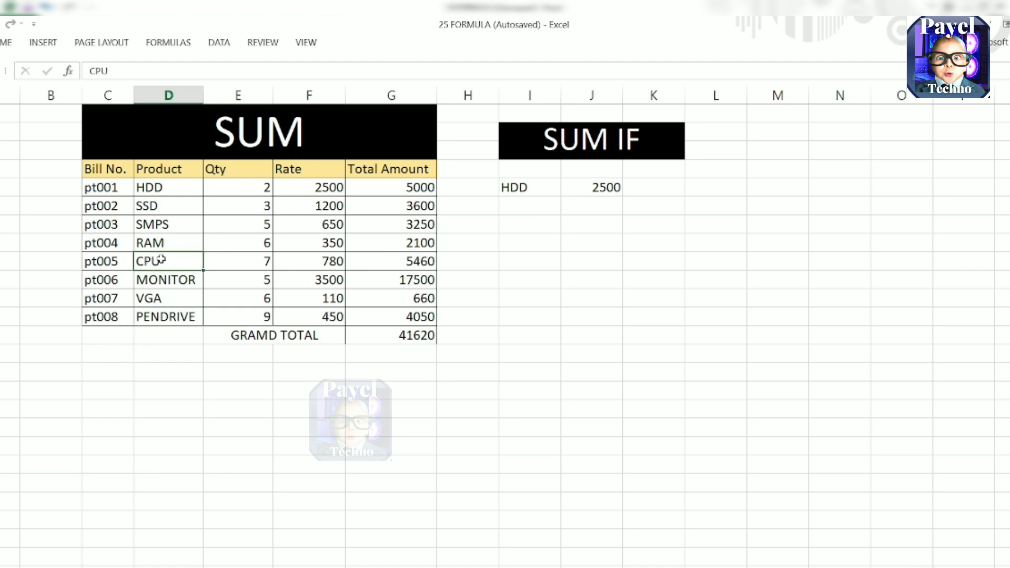
text(HDD)
key(Tab)
key(Tab)
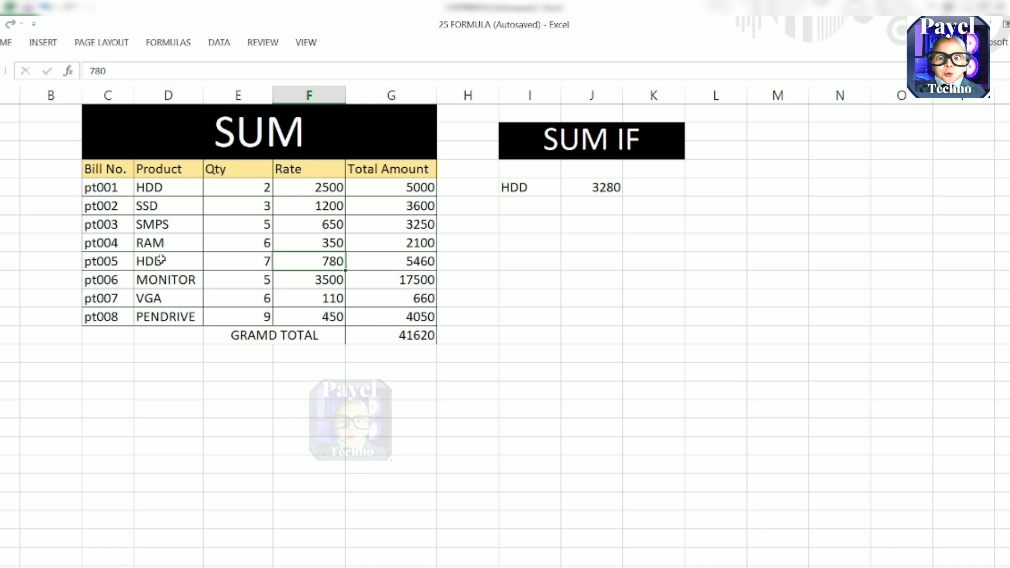
text(20000)
key(Return)
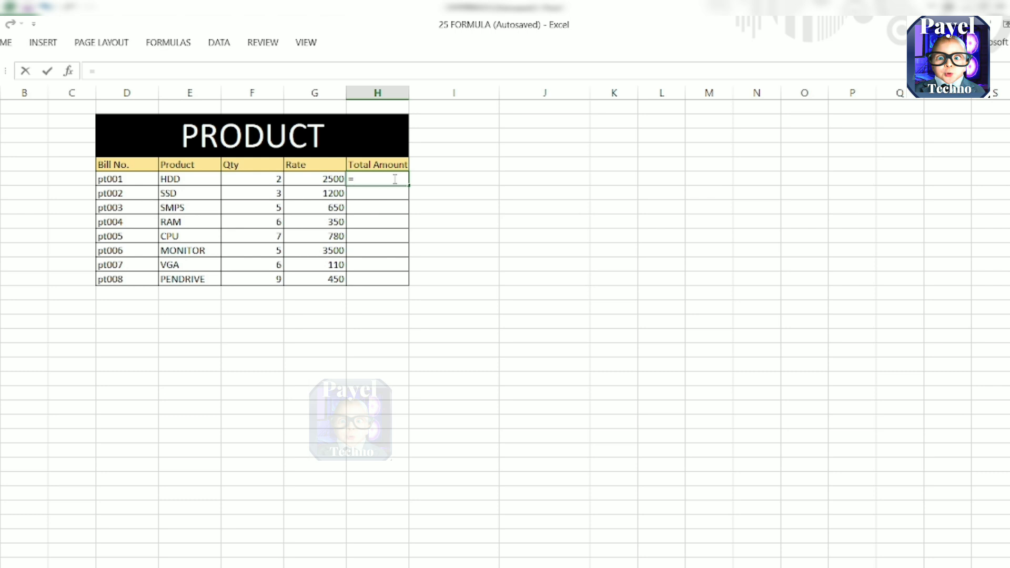
Enter =PRODUCT(F6,G6) as the Total Amount of bill pt001 in H6
text(PRODUCT()
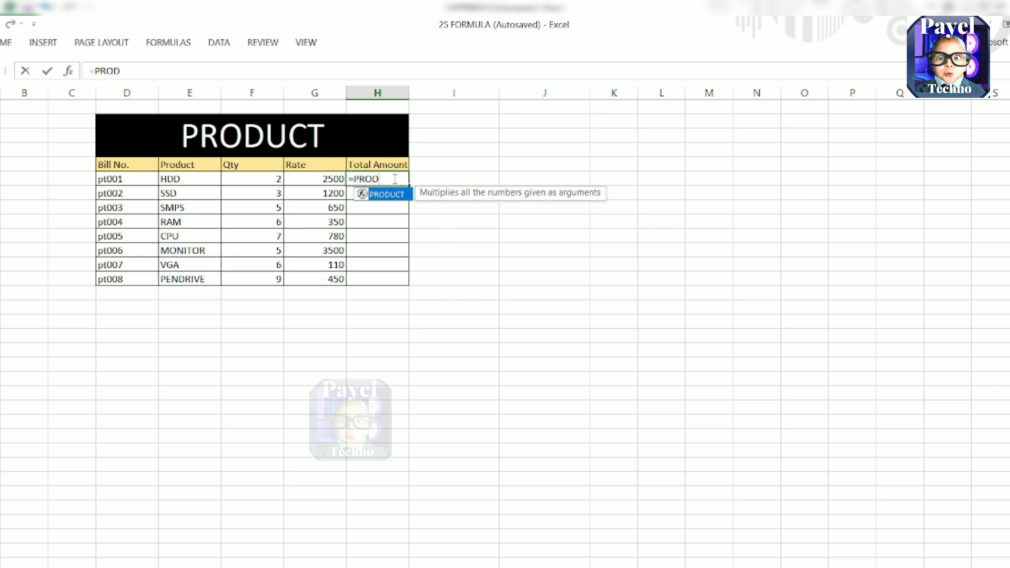
click(275, 177)
text(,)
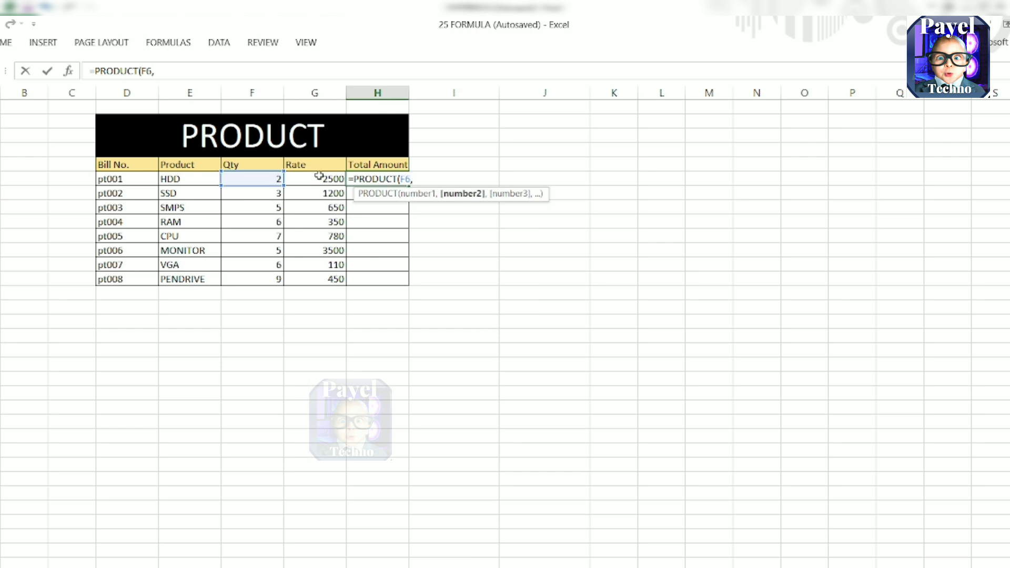
click(319, 176)
text())
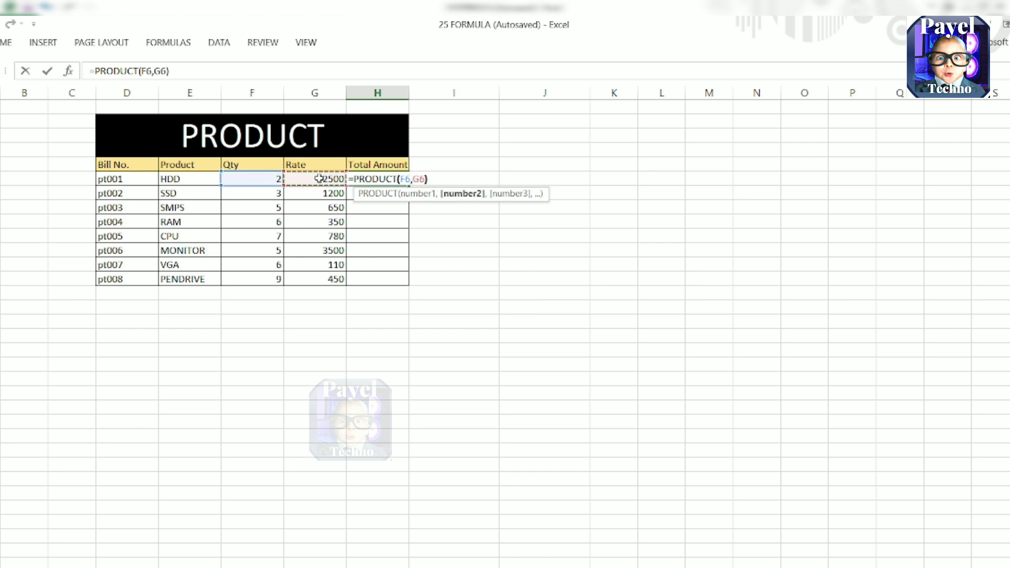
key(Return)
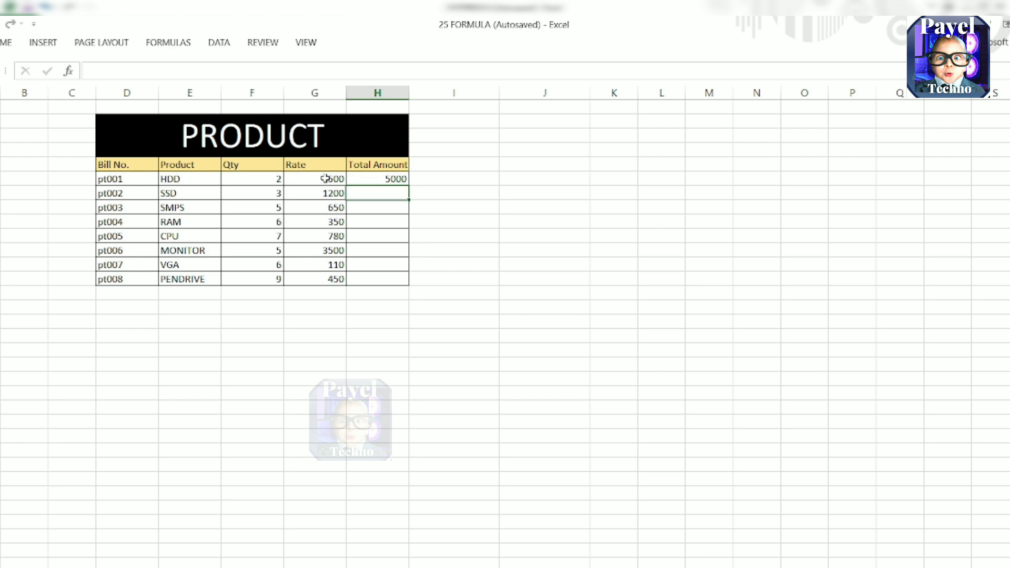
Fill the PRODUCT formula down the Total Amount column through bill pt008
click(400, 178)
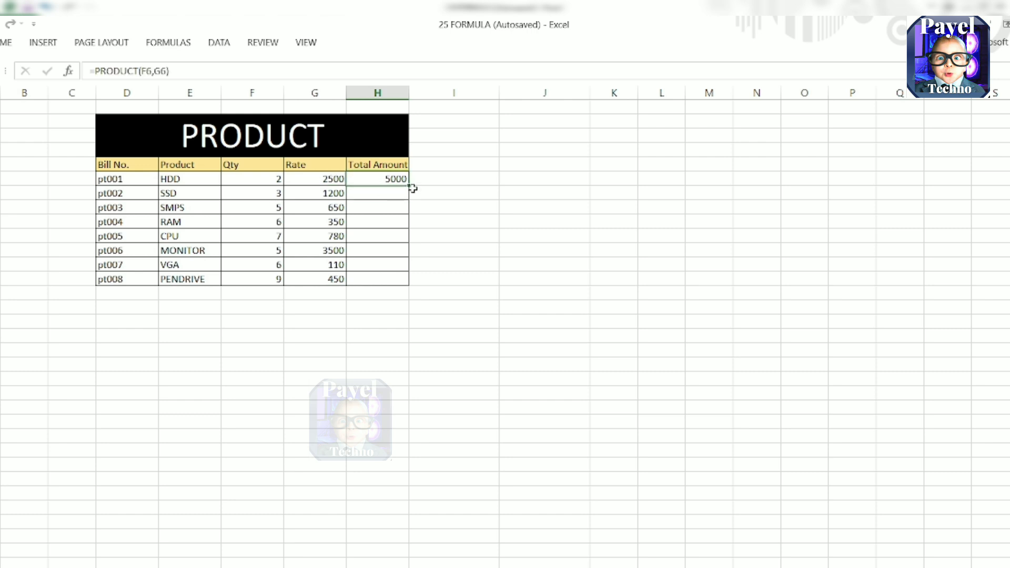
double_click(410, 183)
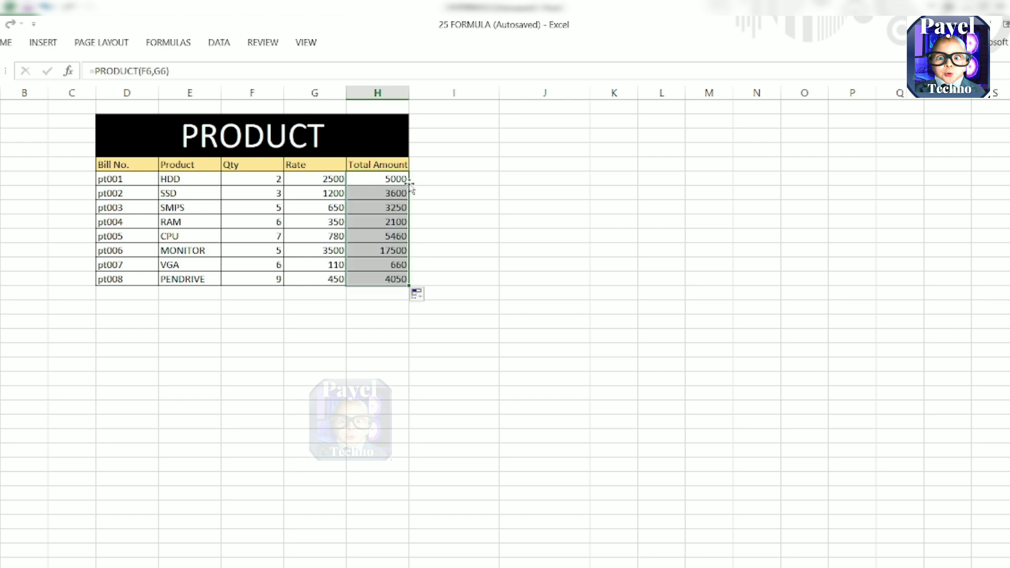
click(443, 194)
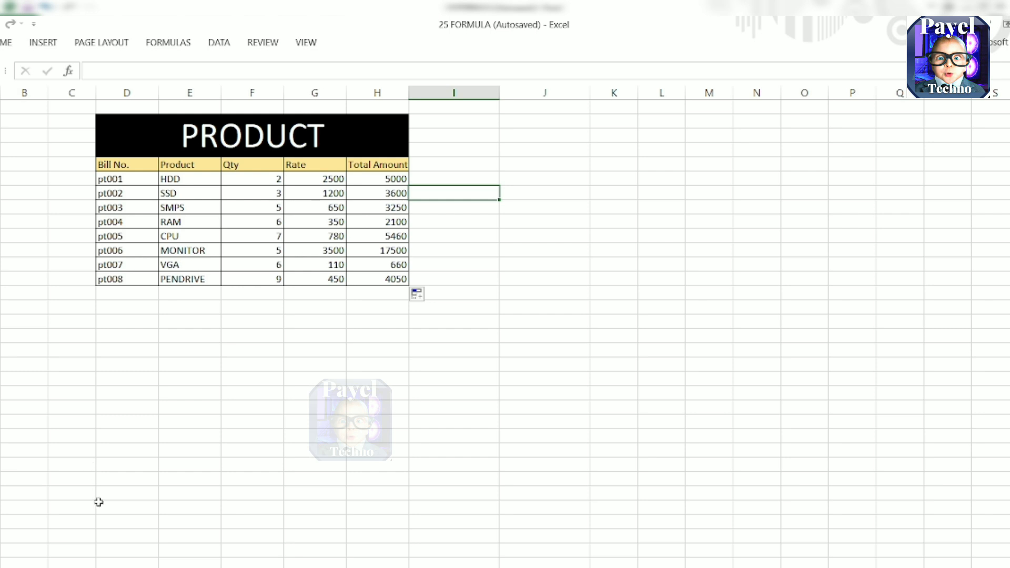
On the MAX sheet, enter the label MAX in F4 and the formula =MAX(D5:D11) in F5
key(ctrl+Page_Down)
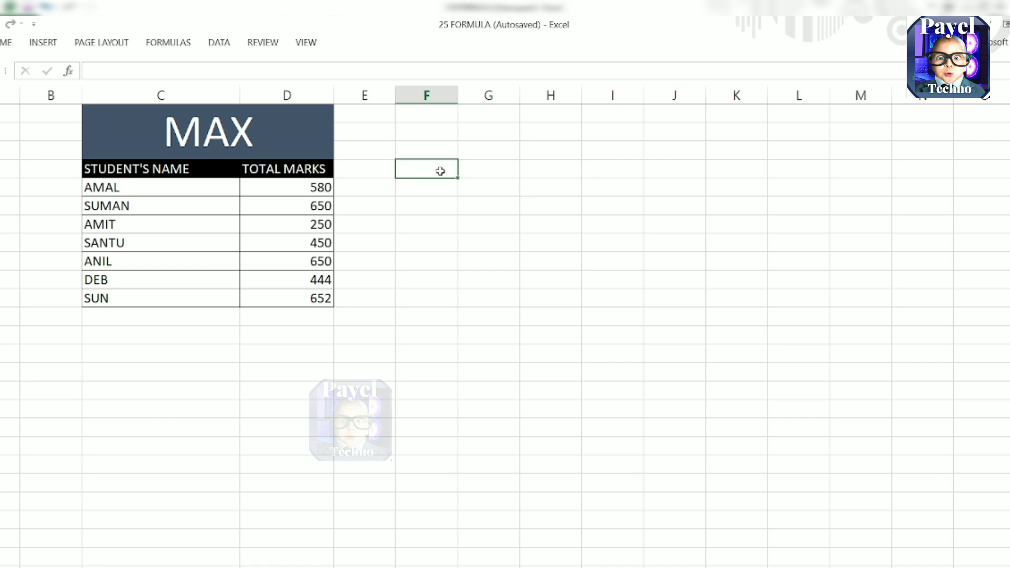
text(MAX)
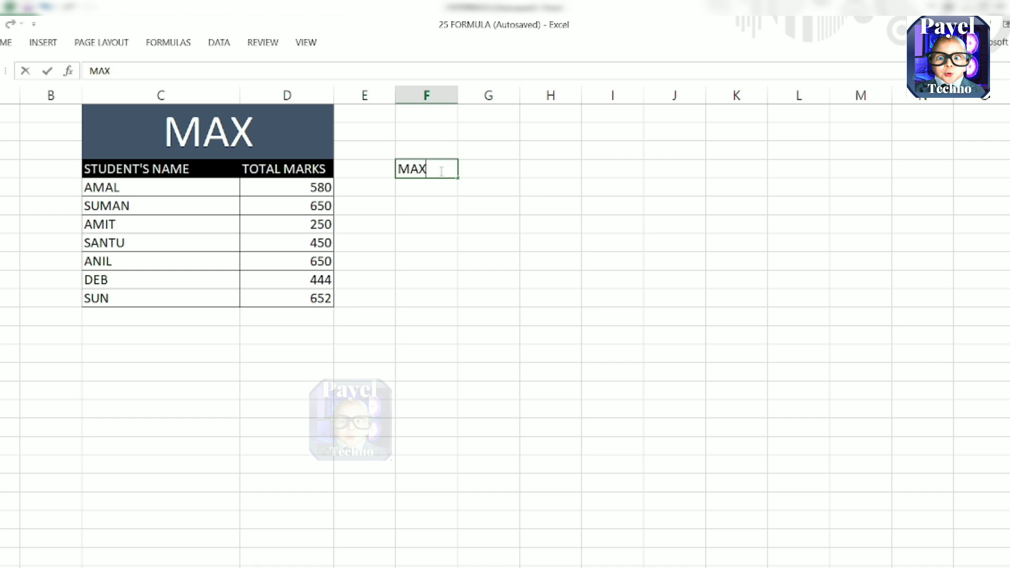
key(Return)
text(=MAX()
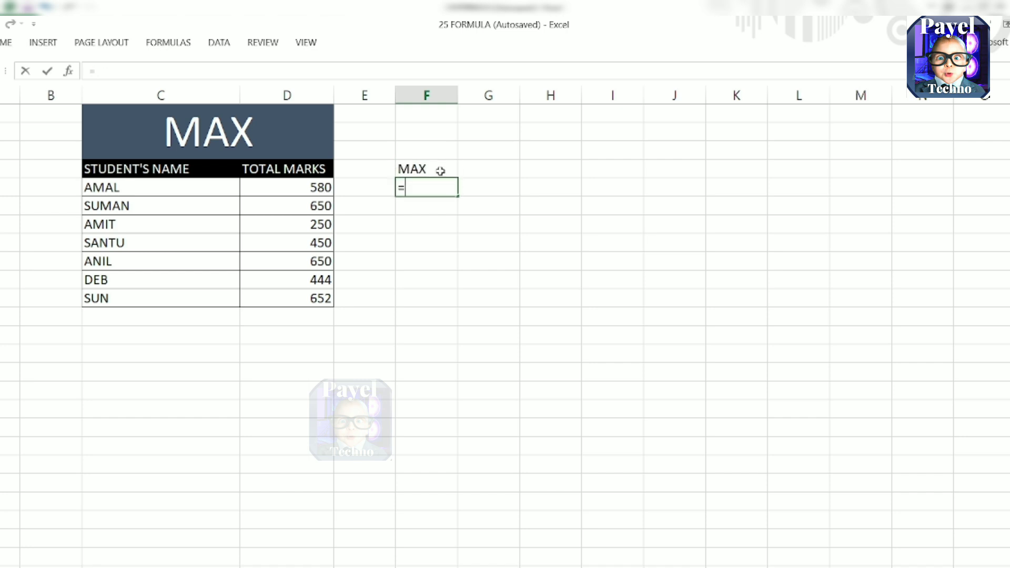
click(308, 190)
shift+click(309, 191)
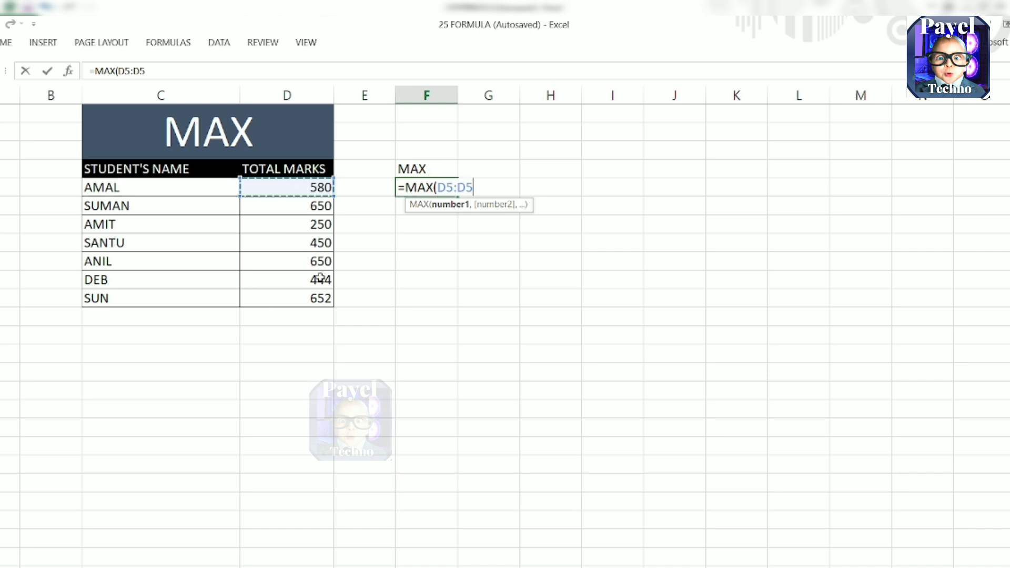
shift+click(312, 299)
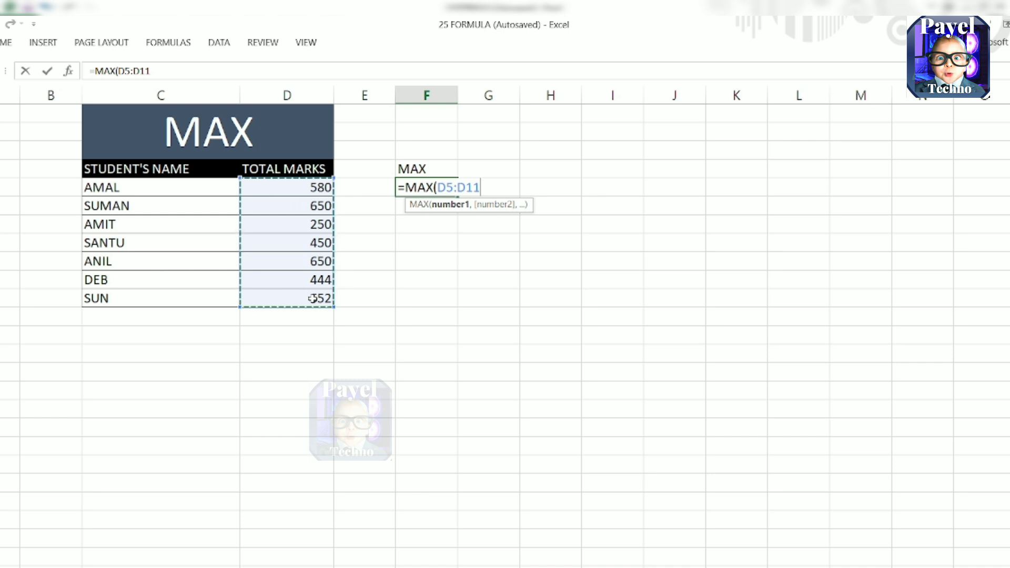
text())
key(Return)
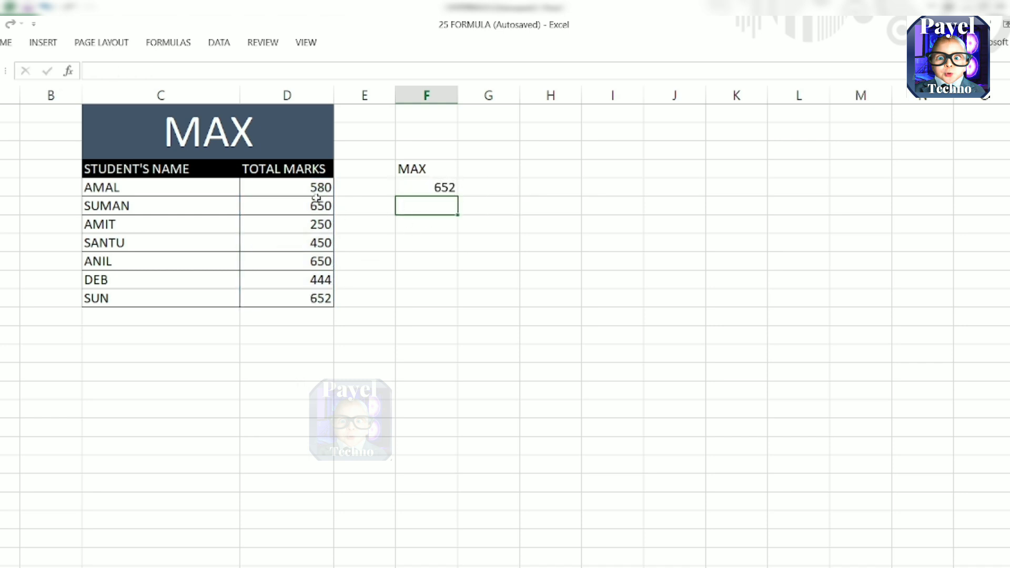
Set the fourth student's total marks in D8 to 999
click(300, 245)
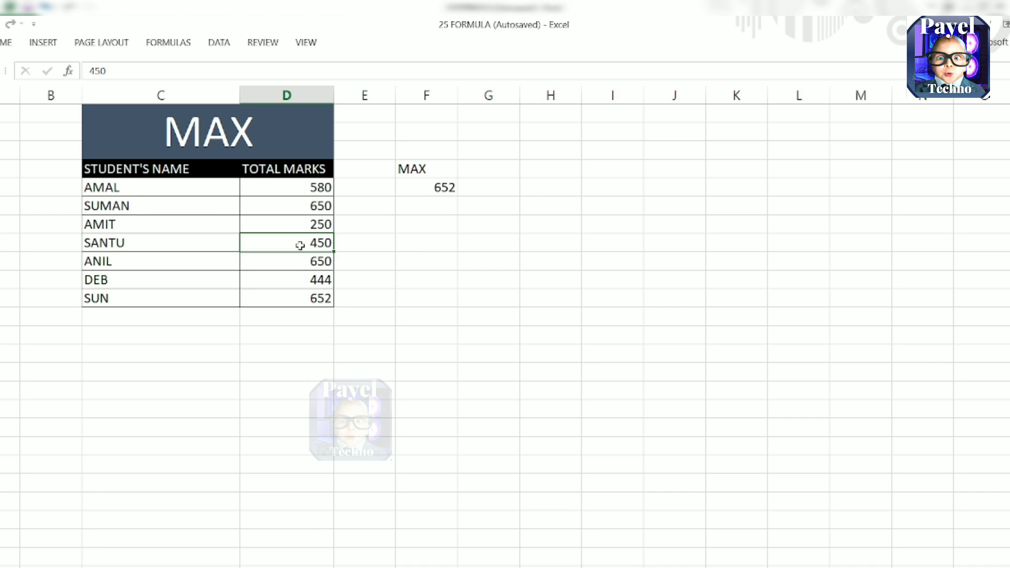
text(999)
key(Return)
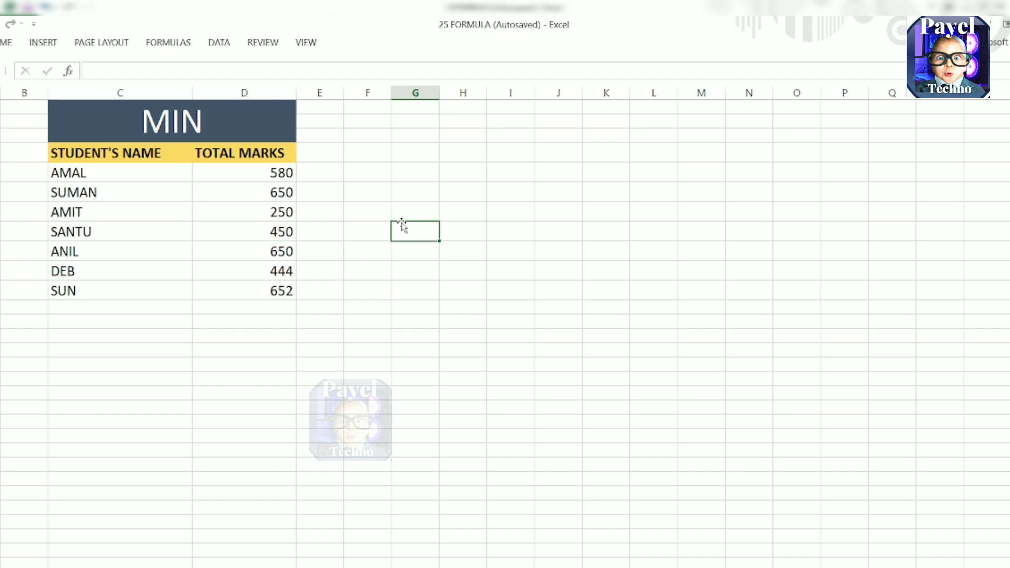
On the MIN sheet, enter the label MINIMUM in column G on the first student's row
click(419, 173)
text(MINIMUM)
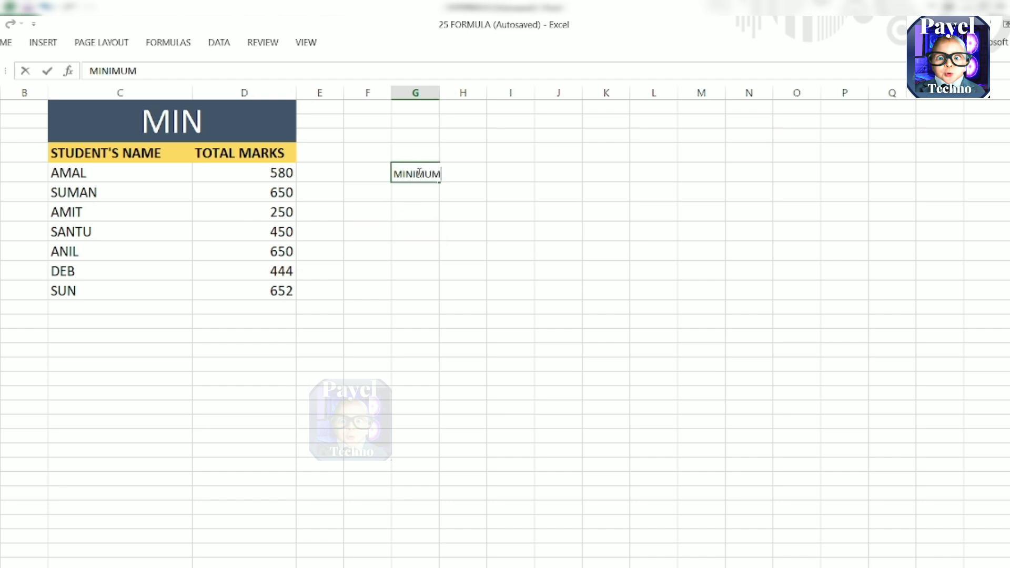
key(Return)
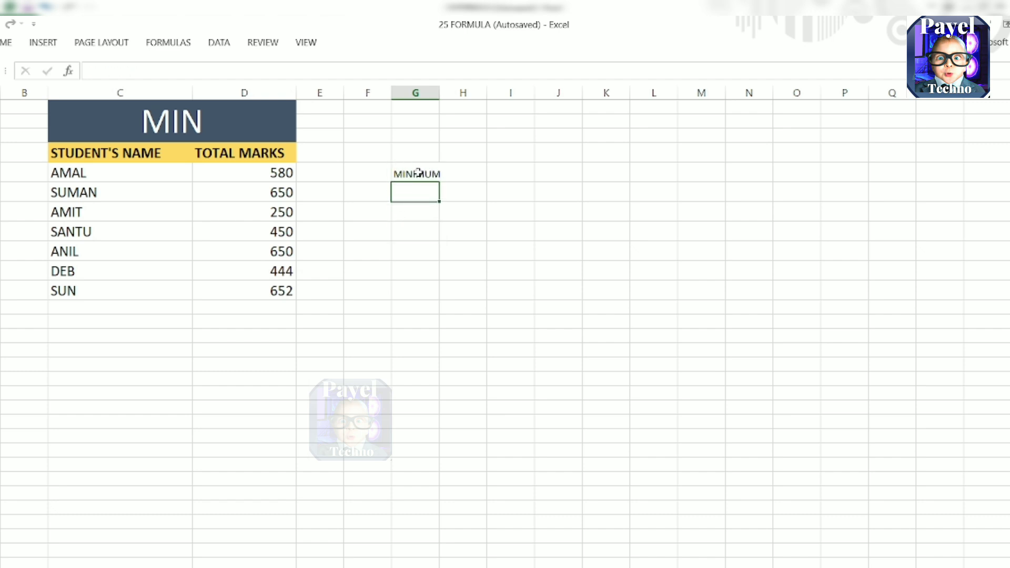
Enter the formula =MIN(D5:D11) in G6, below the MINIMUM label
text(=MIN()
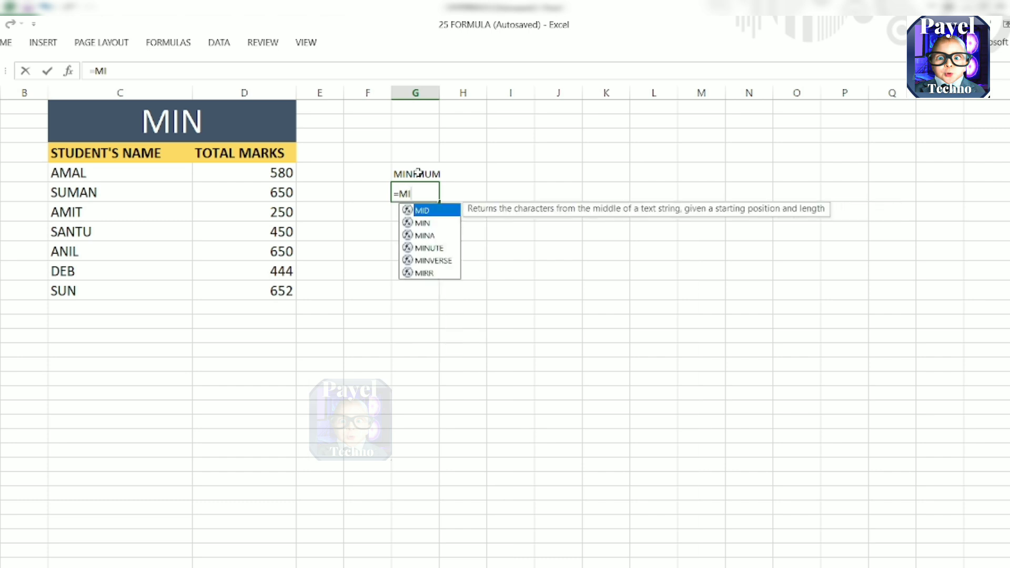
click(247, 177)
drag(247, 177, 285, 291)
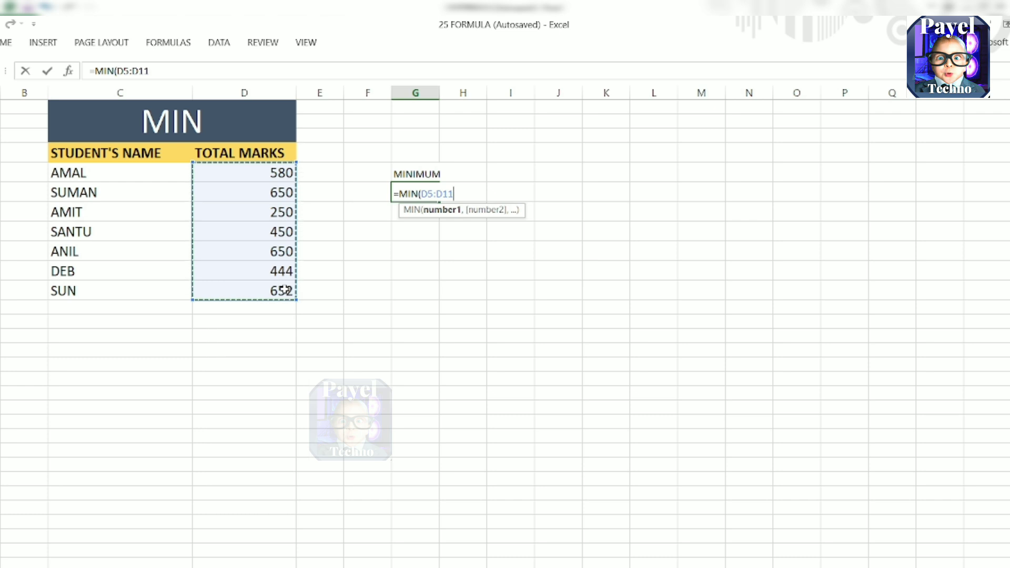
text())
key(Return)
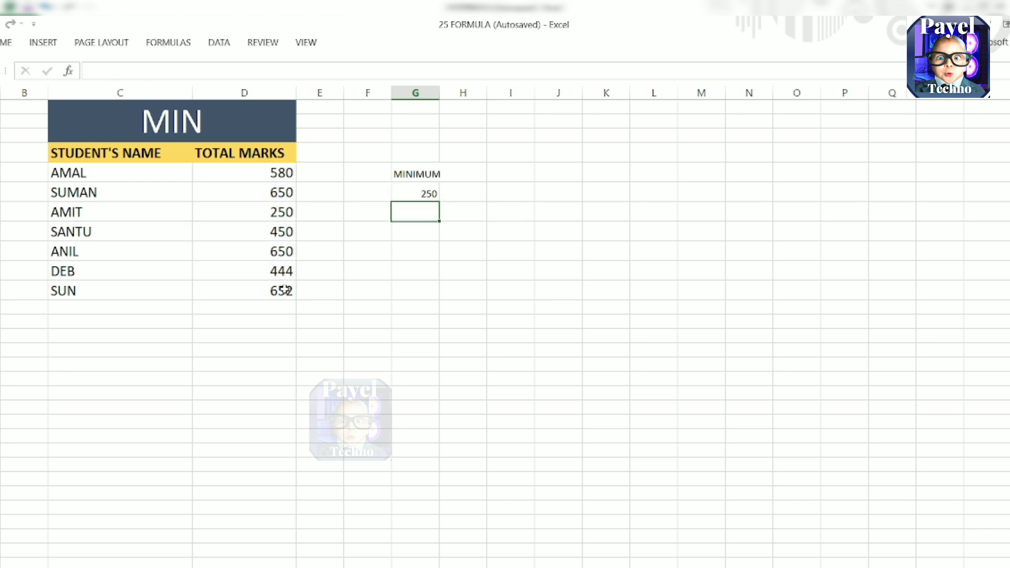
Set the sixth student's total marks in D10 to 120
click(271, 263)
text(12)
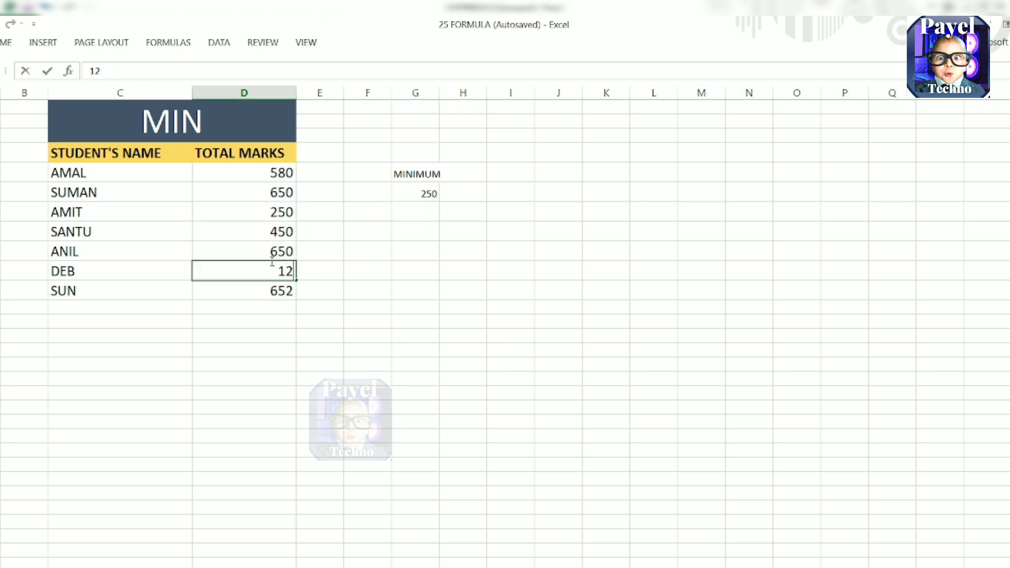
text(0)
key(Return)
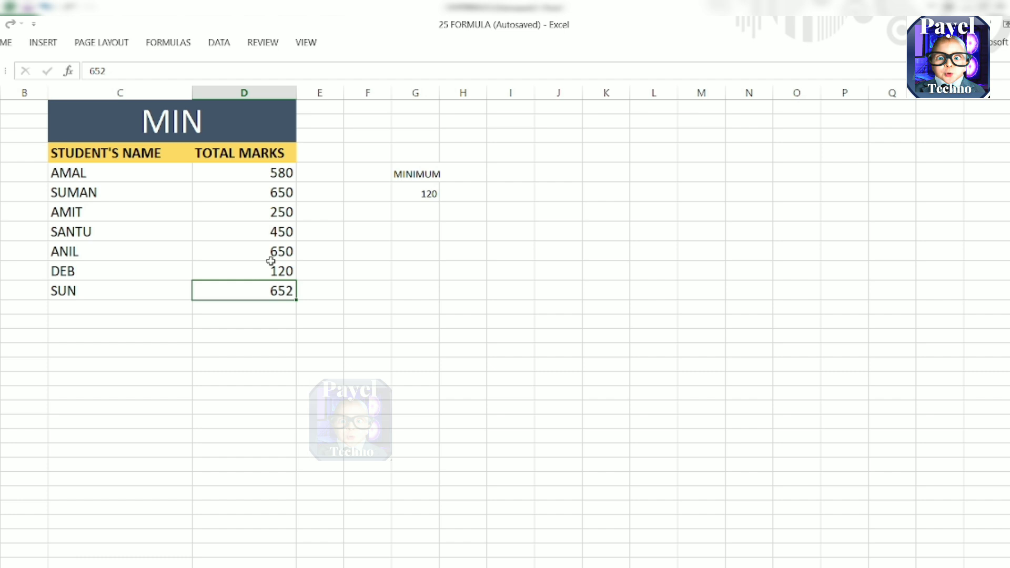
On the LEN sheet, widen column H so that the NUMBER OF DIGIT header fits inside it
key(ctrl+Page_Down)
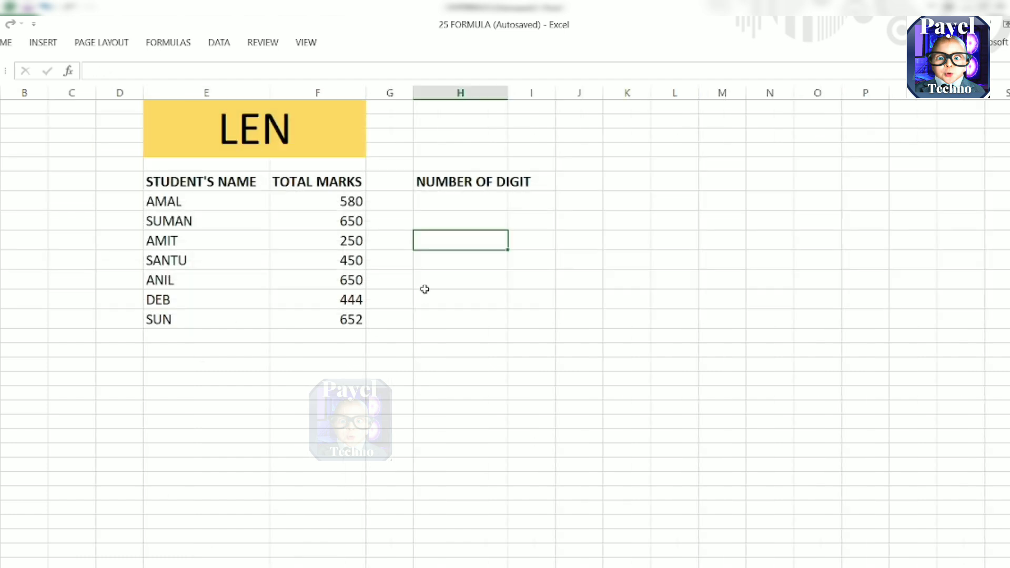
drag(508, 93, 537, 93)
click(490, 220)
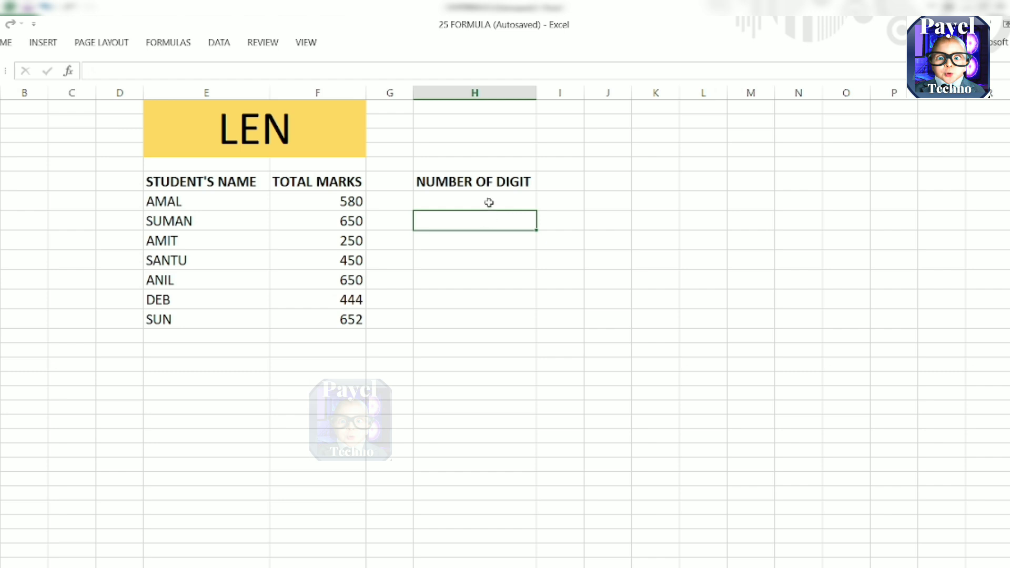
Enter a LEN formula in the first NUMBER OF DIGIT cell to count the characters of the first student's name
click(489, 202)
text(=)
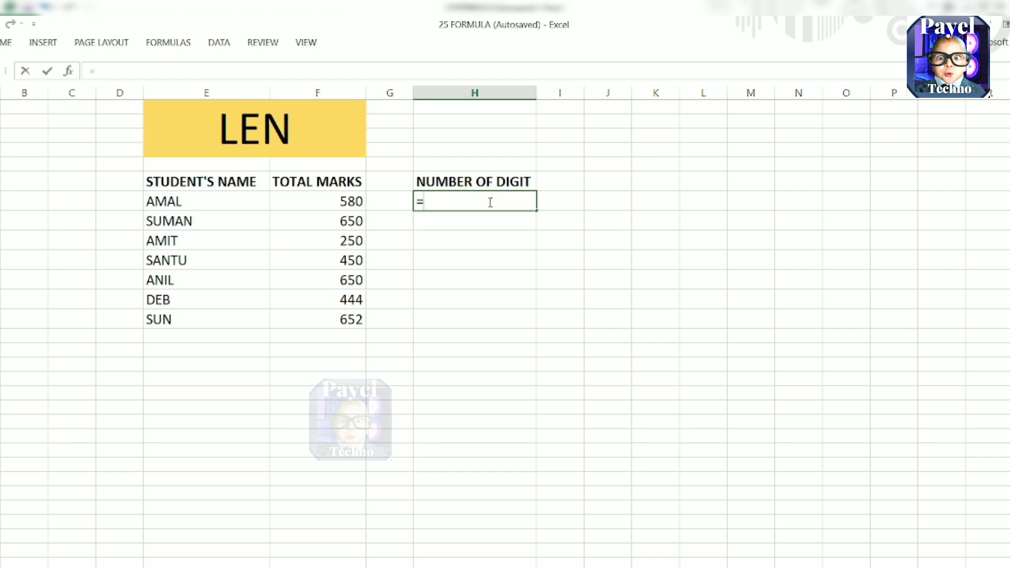
text(LEN()
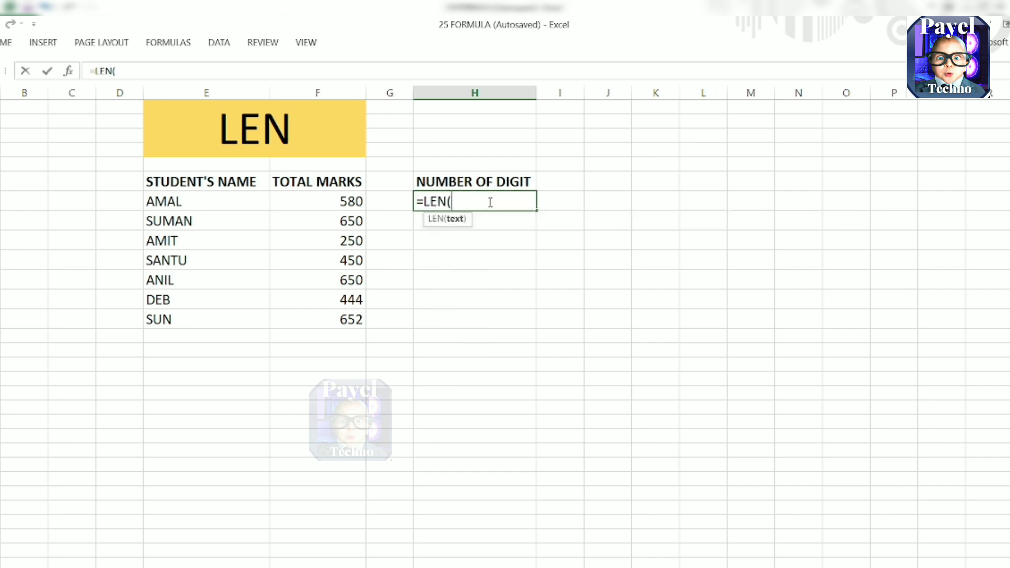
click(169, 205)
key(Return)
click(202, 198)
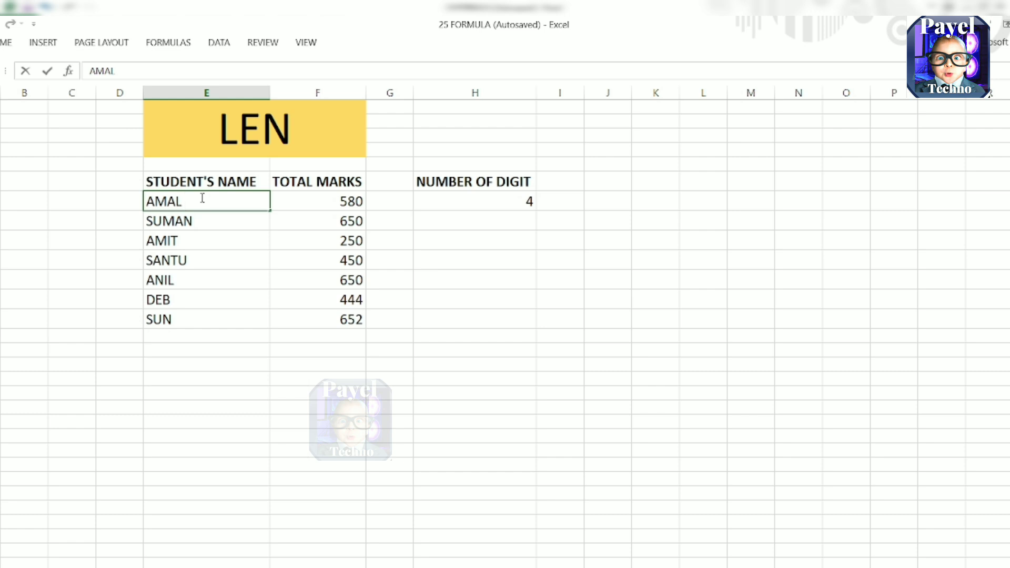
key(Return)
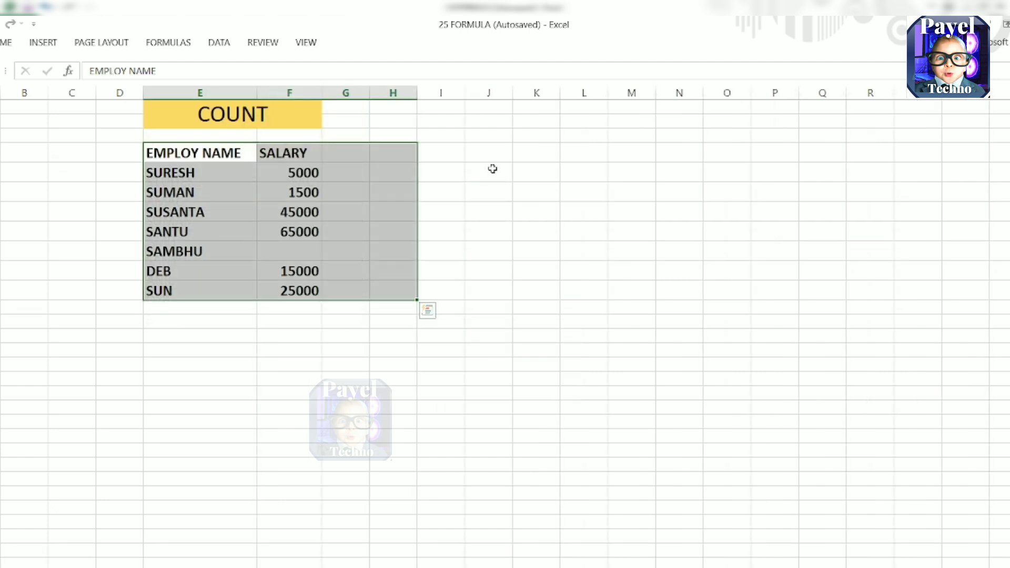
On the COUNT sheet, enter the label COUNT in I4 and a COUNT formula over all seven employees' SALARY cells in I5
click(493, 169)
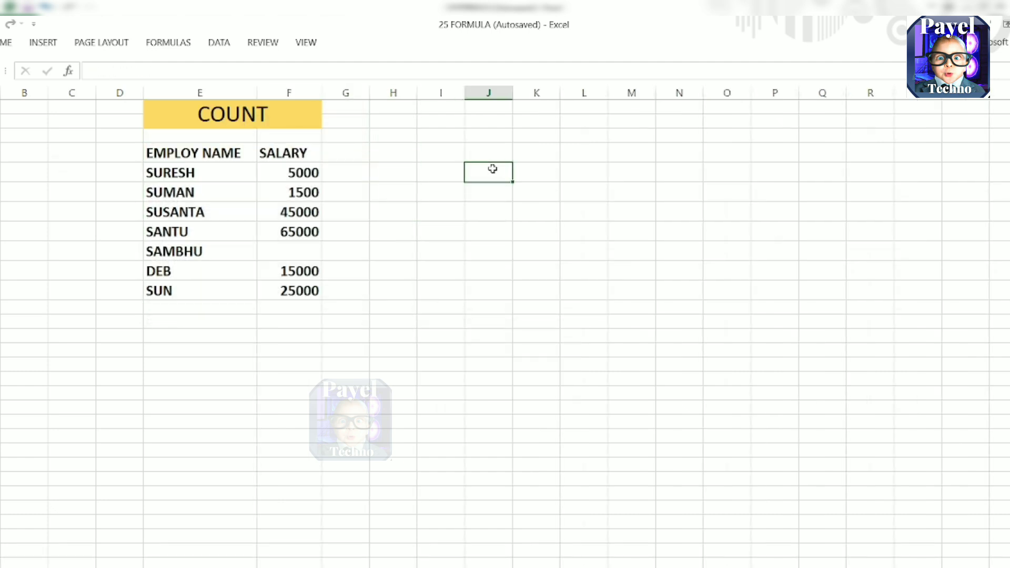
click(440, 154)
text(COUNT)
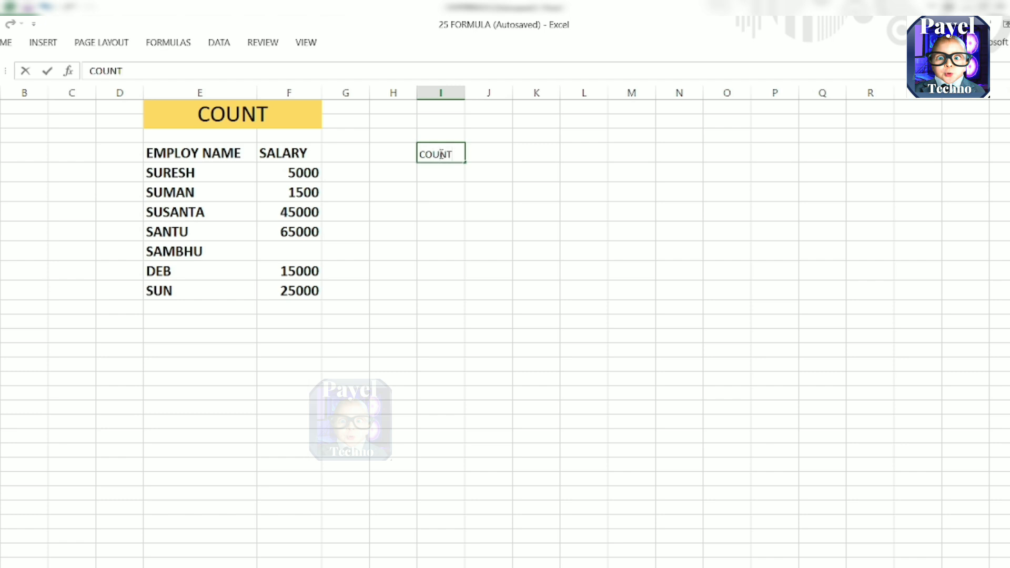
key(Return)
text(=)
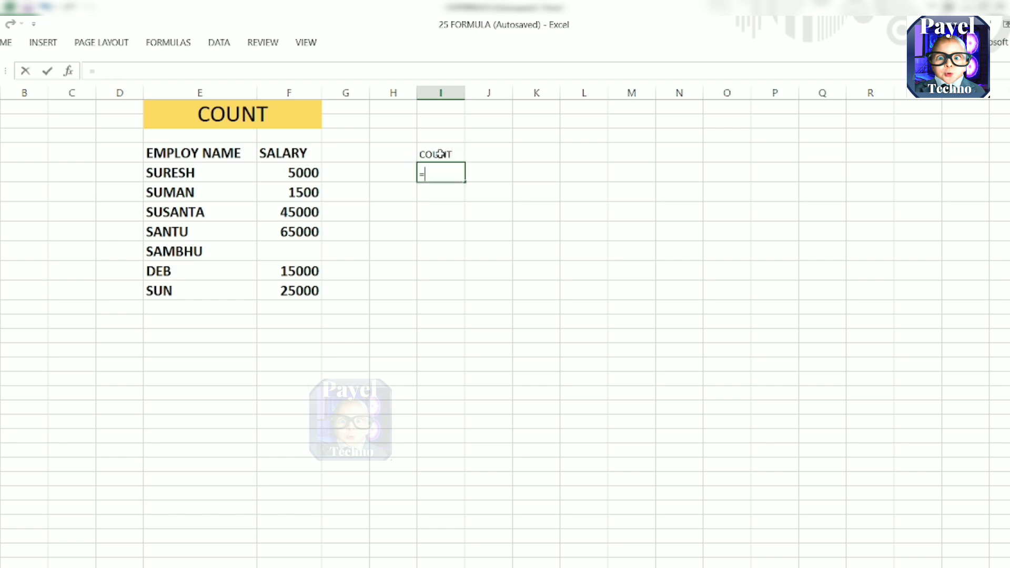
text(COUNT()
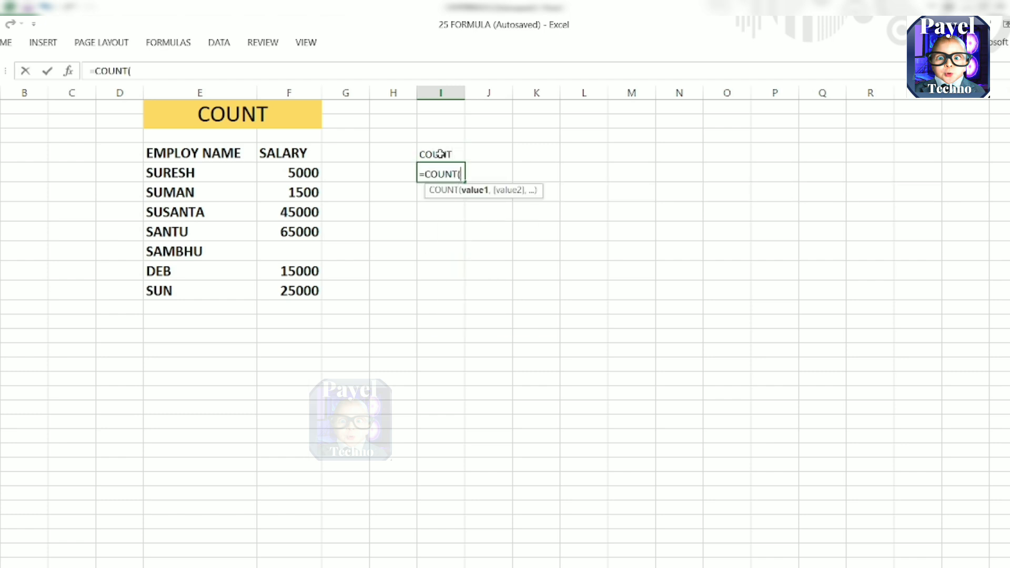
click(294, 168)
drag(294, 168, 300, 291)
key(Return)
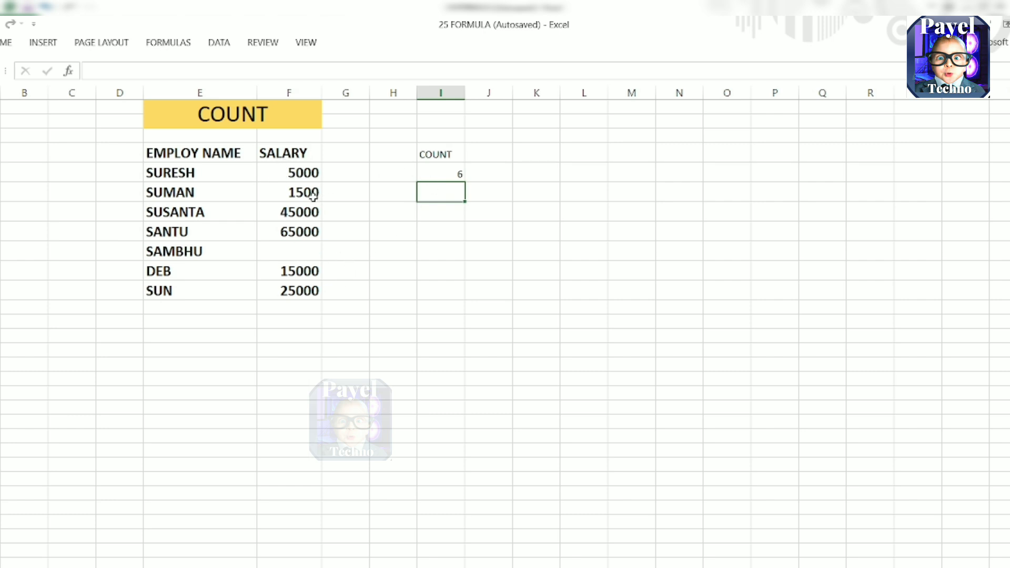
Replace the third employee's salary on the COUNT sheet with the text HJ
click(296, 212)
key(Delete)
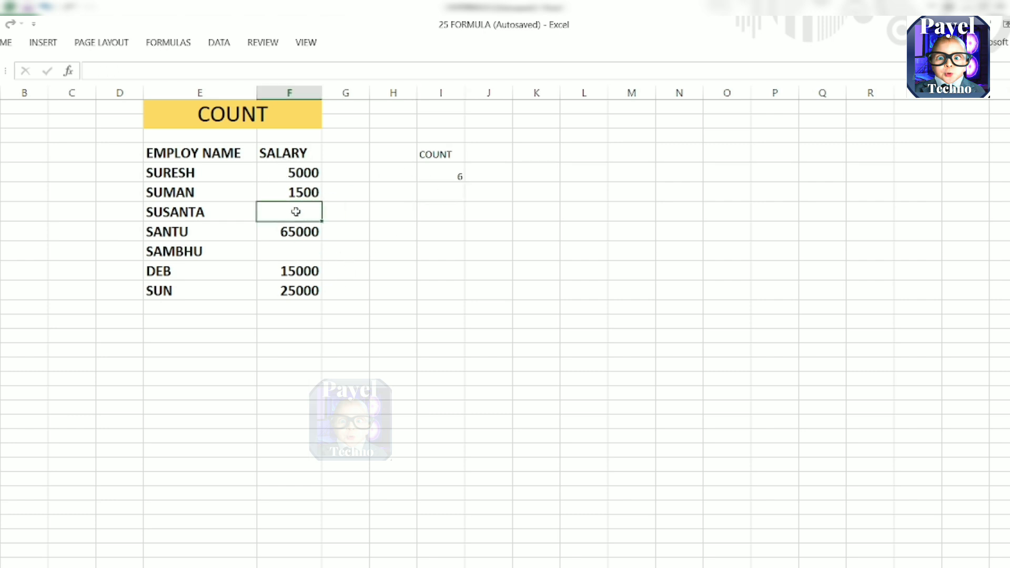
text(HJ)
key(Return)
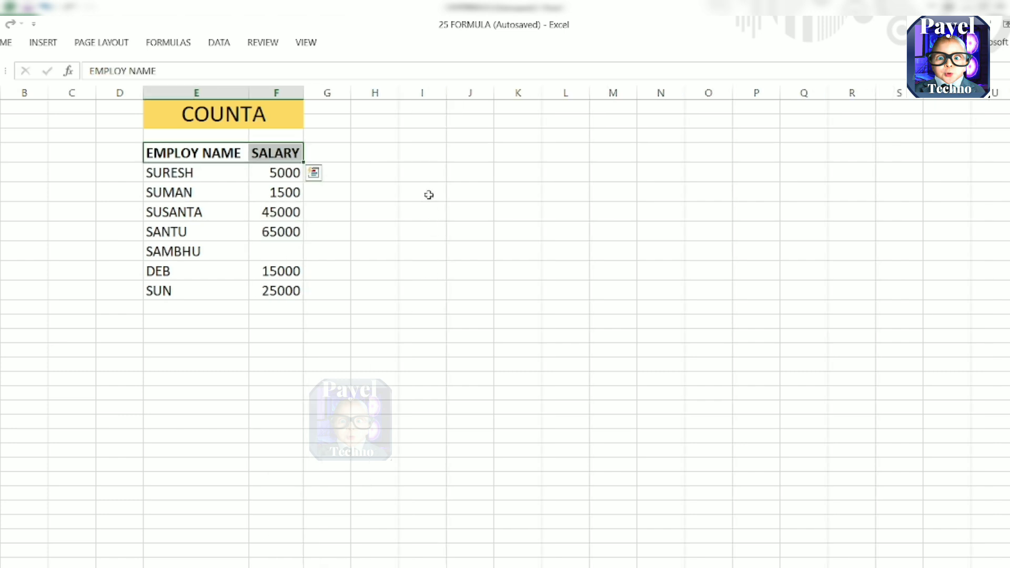
On the COUNTA sheet, enter the label COUNTA in I6 and the formula =COUNTA(F5:F11) in I7
click(429, 194)
text(COUNTA)
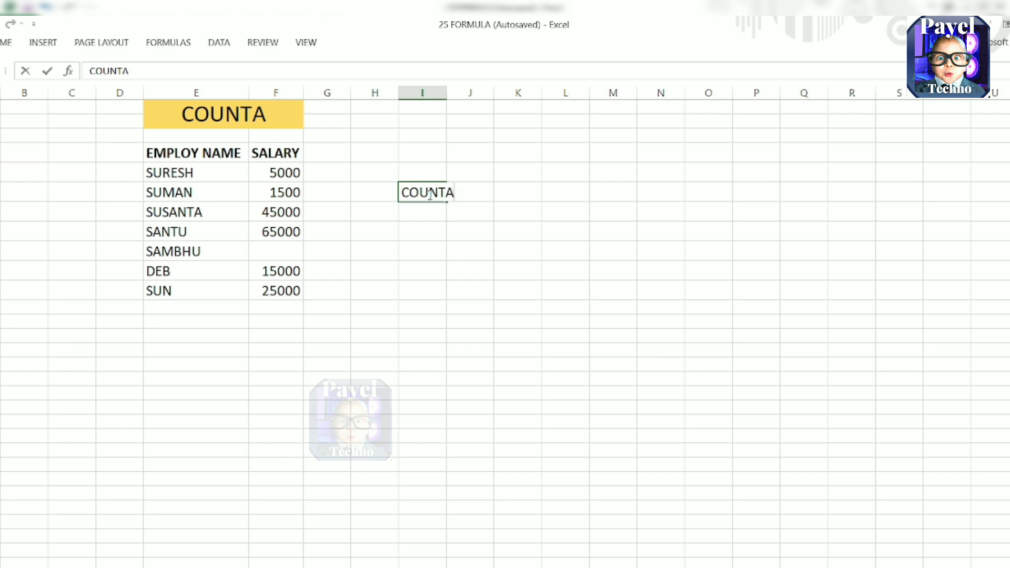
key(Return)
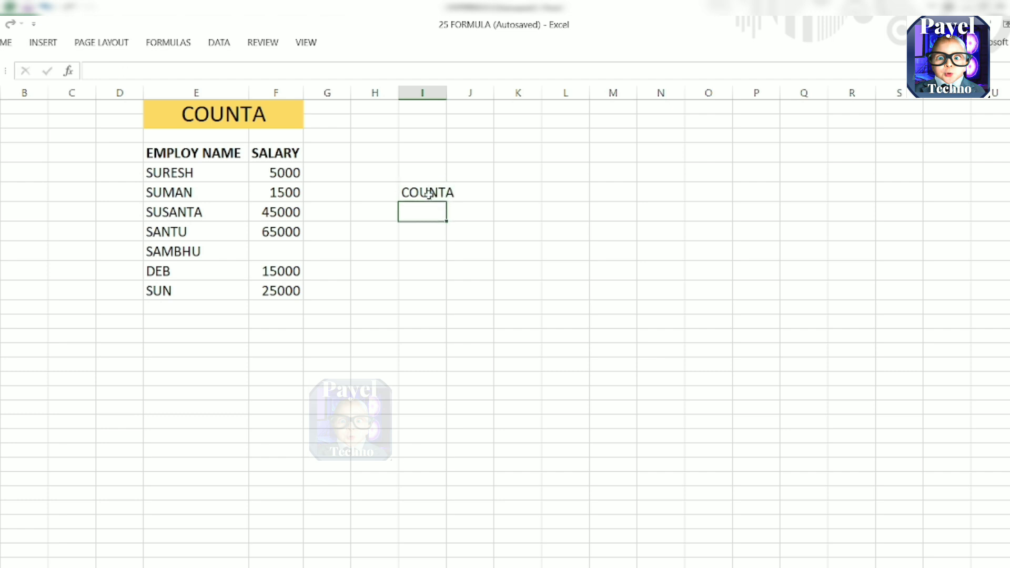
text(=COUNTA()
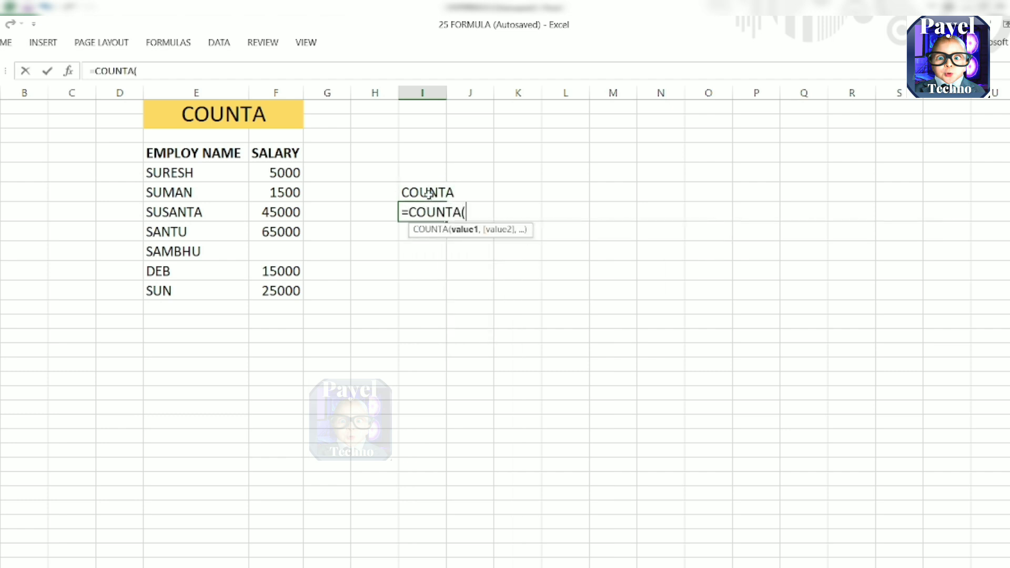
click(293, 172)
drag(292, 169, 279, 289)
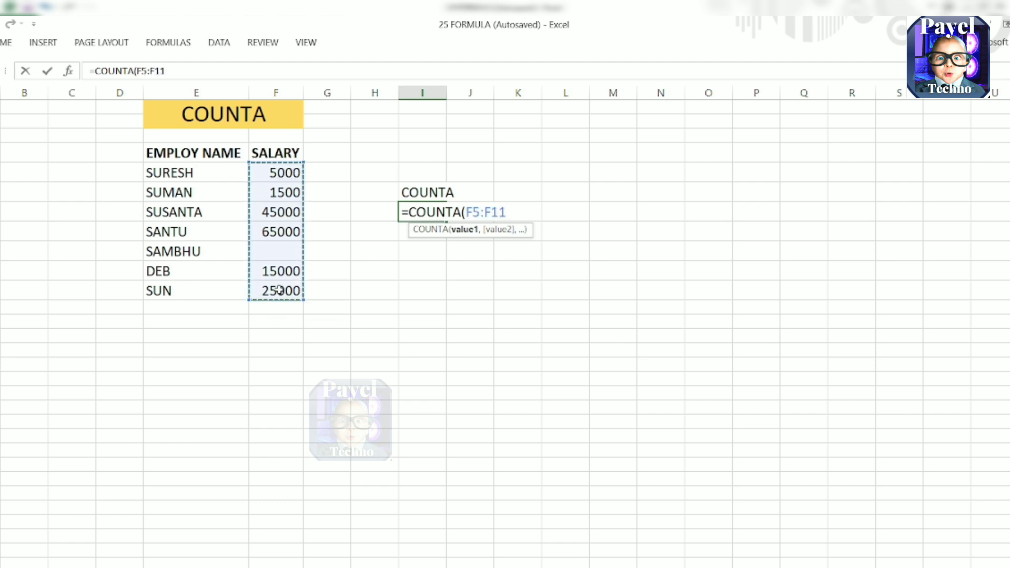
text())
key(Return)
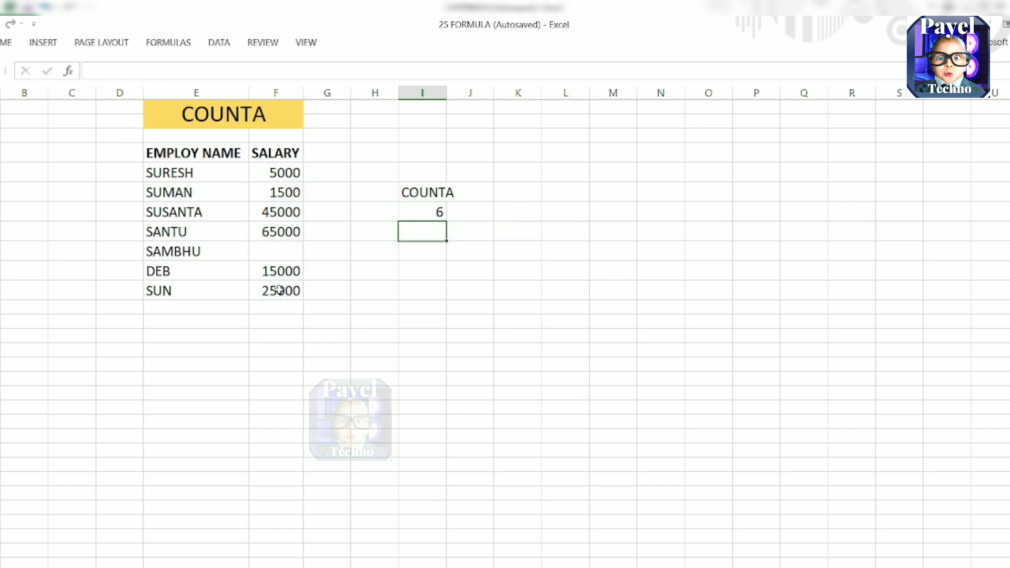
Enter the text GHJG as the salary of the third employee and in the fifth employee's blank salary cell
click(277, 214)
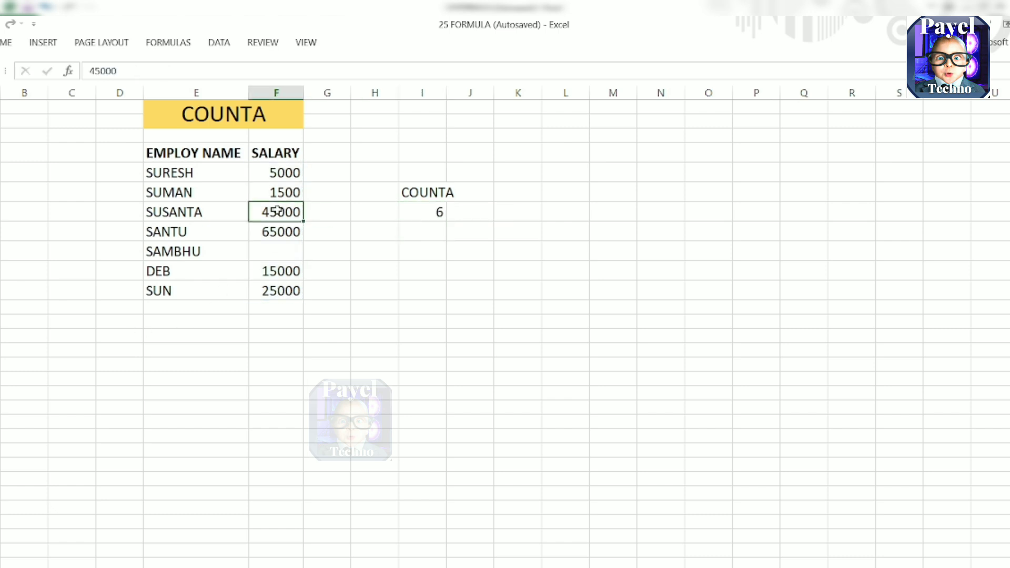
text(GHJG)
key(Return)
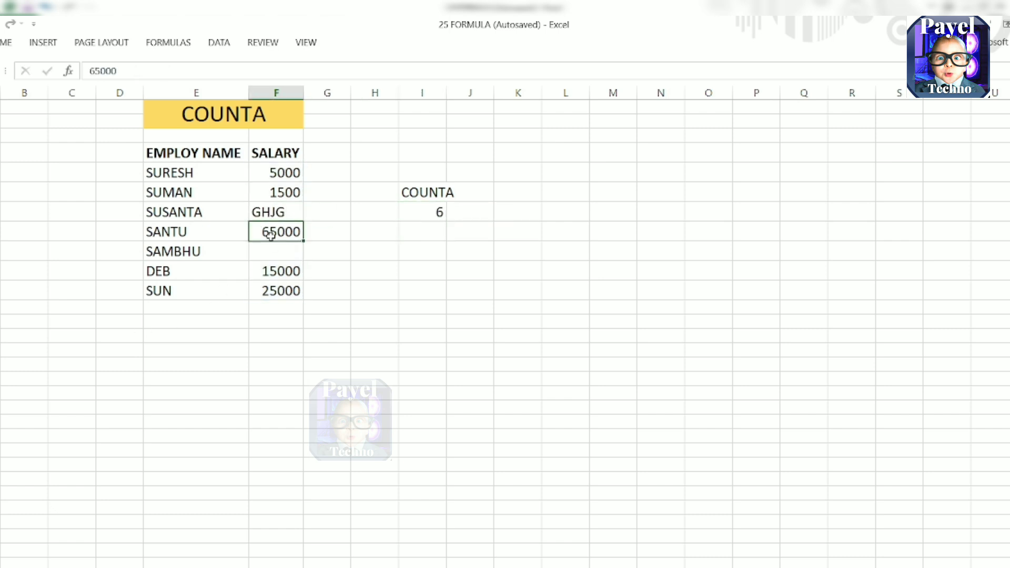
click(271, 254)
text(GHJG)
key(Return)
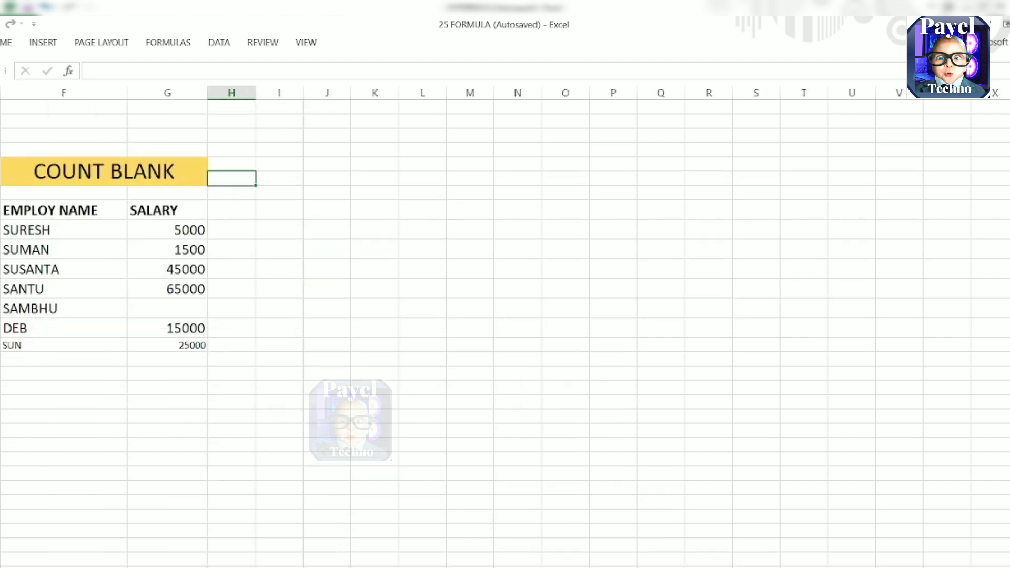
On the COUNT BLANK sheet, add the label BLANK in column J with a blank-cell count of the salaries below, and clear the first employee's salary
click(333, 203)
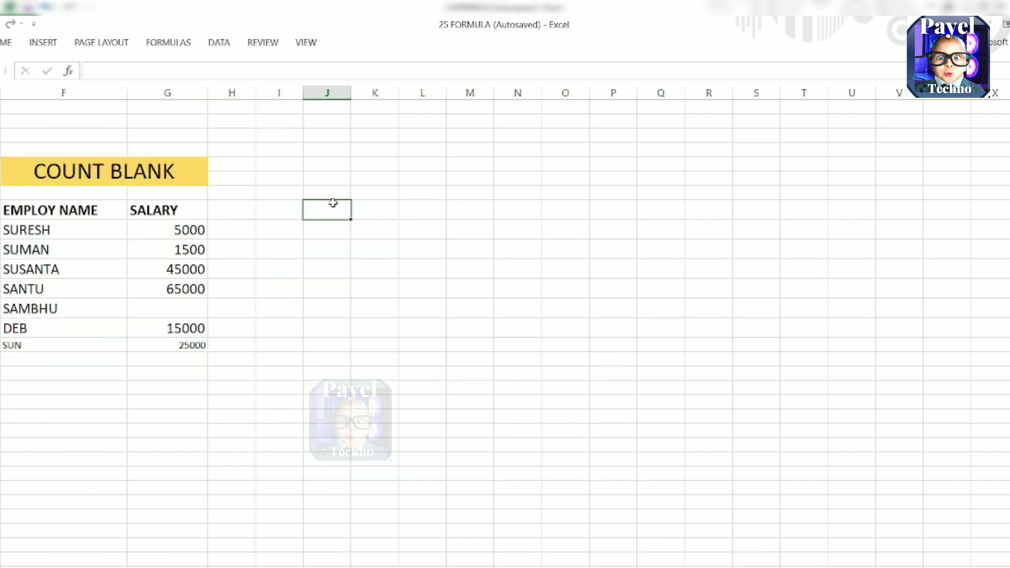
text(BLANK)
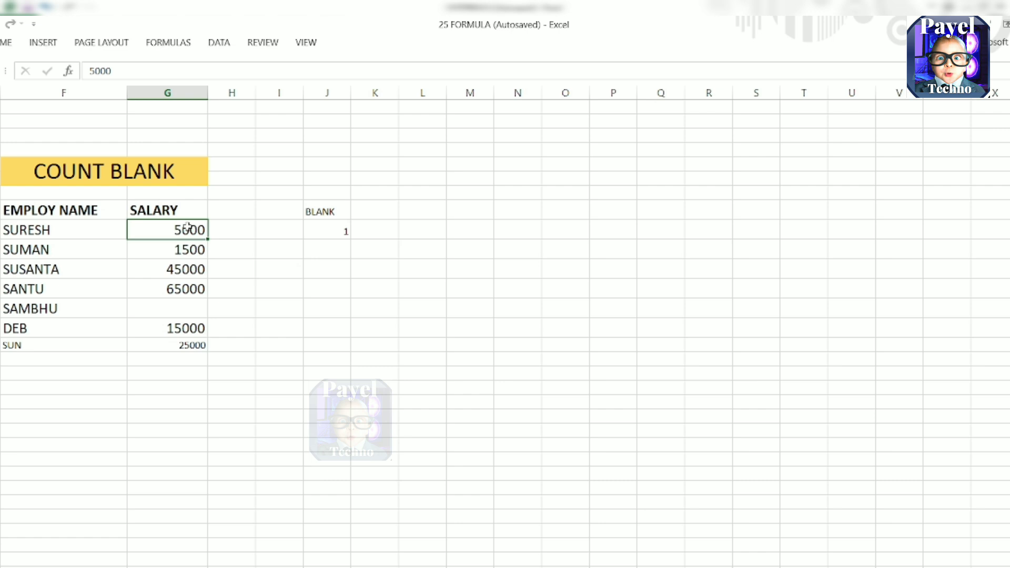
key(Delete)
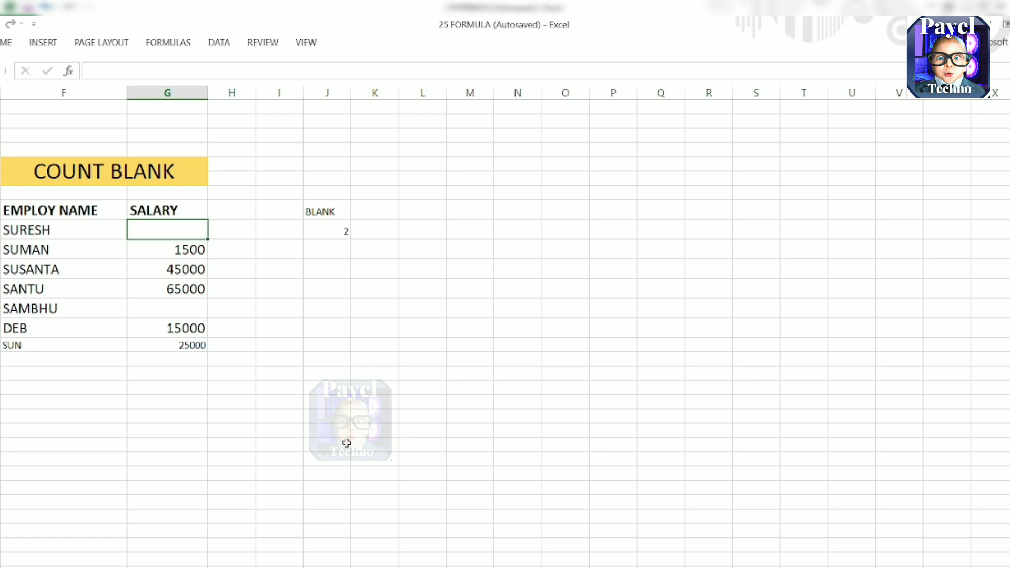
Switch to the COUNTIF sheet and select the first student's TOTAL PRESENT cell
key(ctrl+Page_Down)
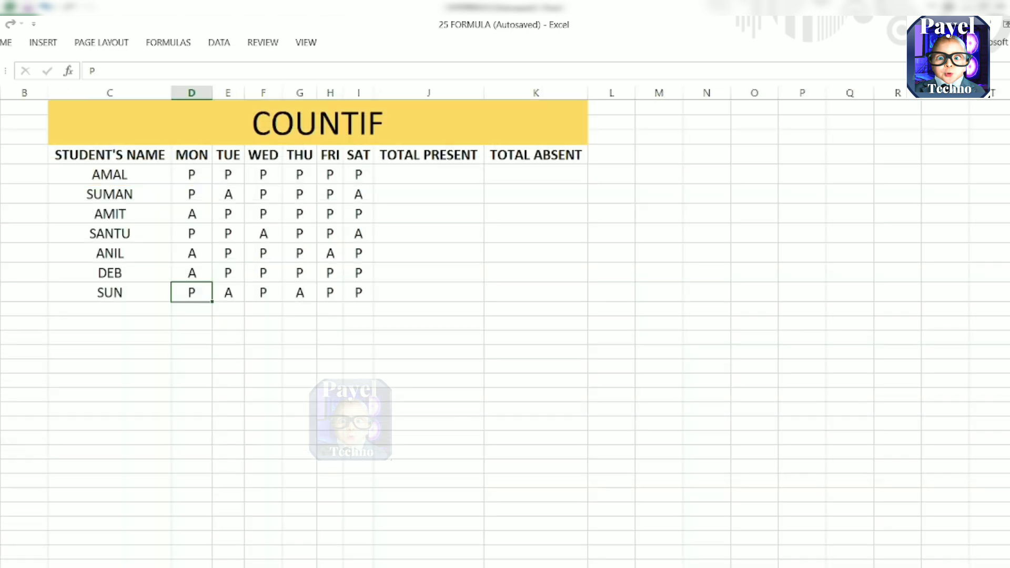
click(444, 172)
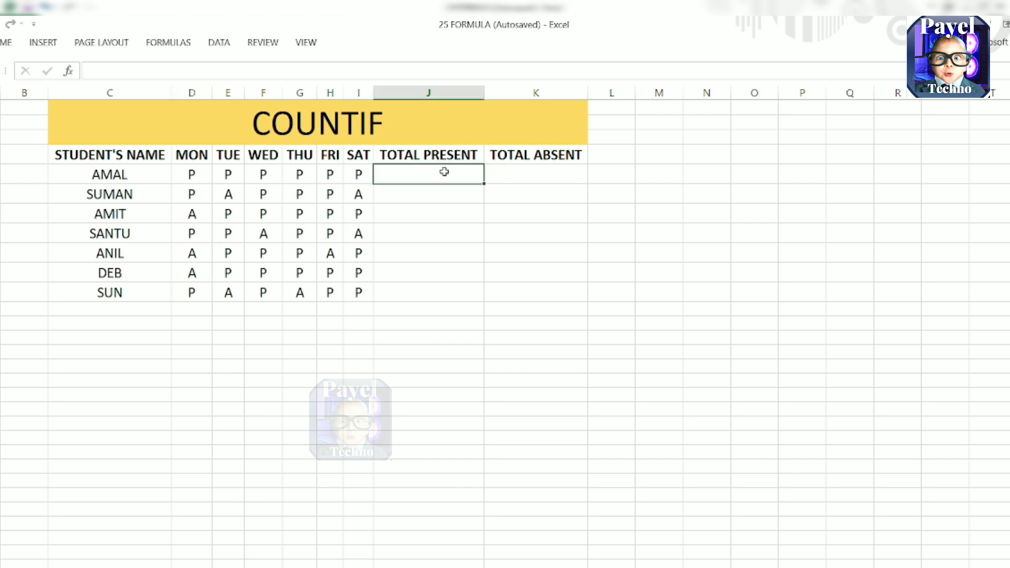
text(=COUONT)
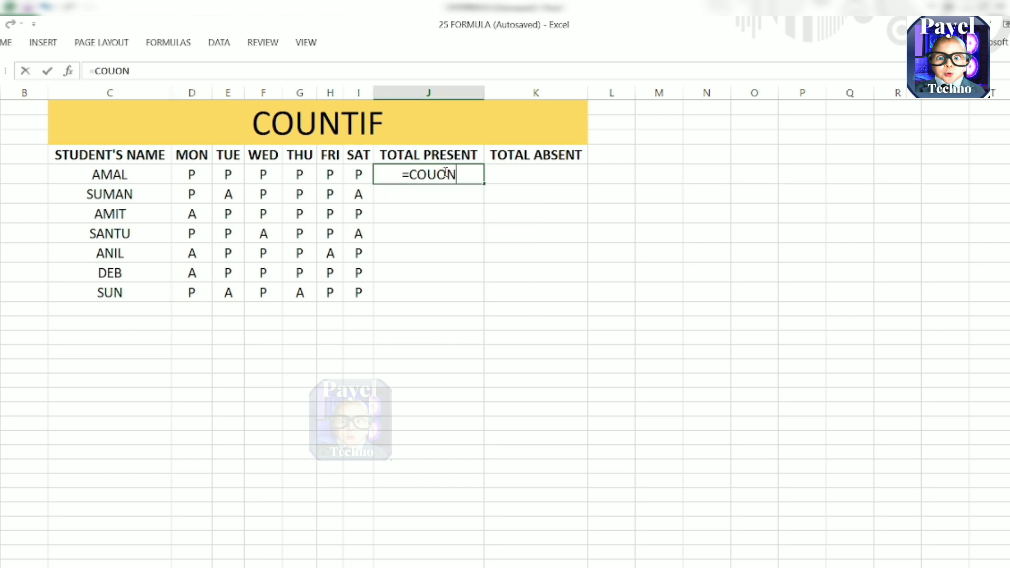
key(BackSpace)
key(BackSpace)
key(BackSpace)
text(NTIF)
key(Tab)
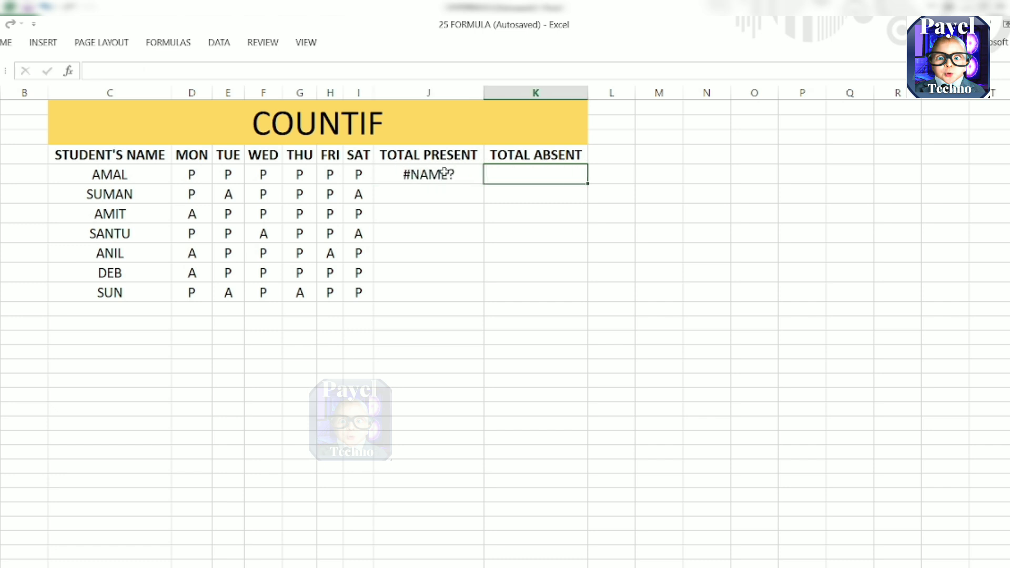
click(444, 172)
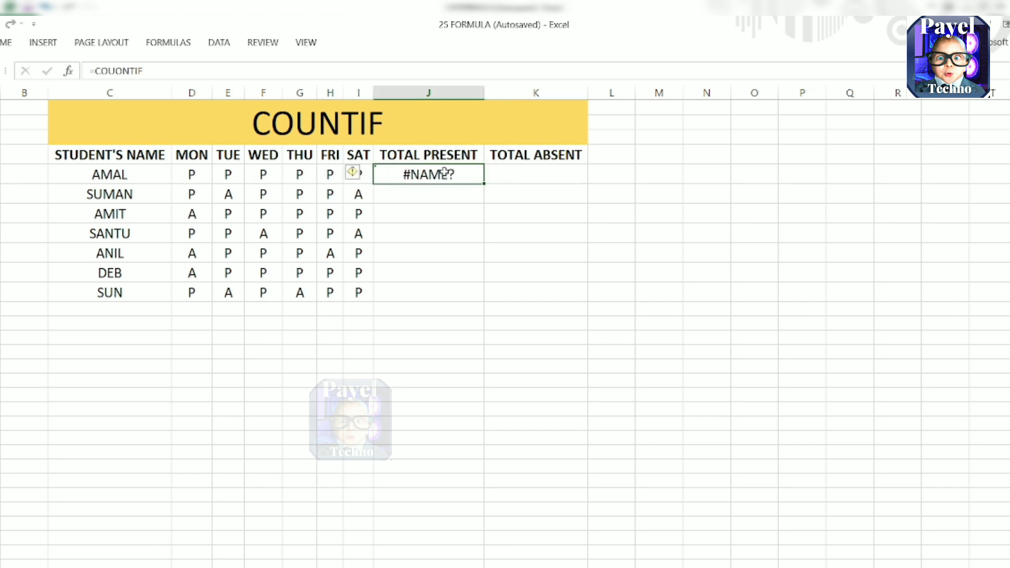
key(BackSpace)
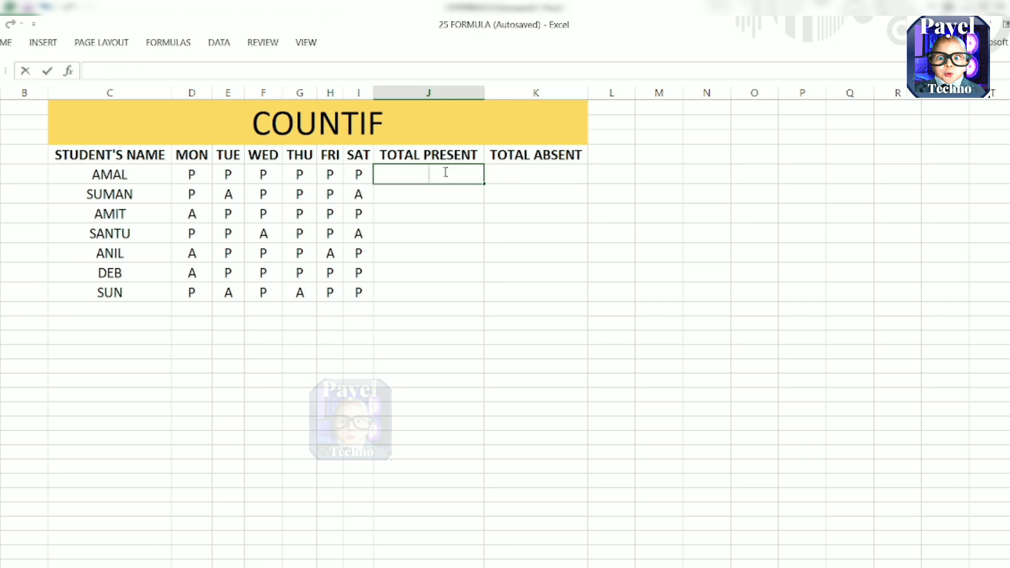
Enter =COUNTIF(D5:I5,"P") as the first student's TOTAL PRESENT and fill the formula down for all students
text(=COUNTIF()
click(186, 171)
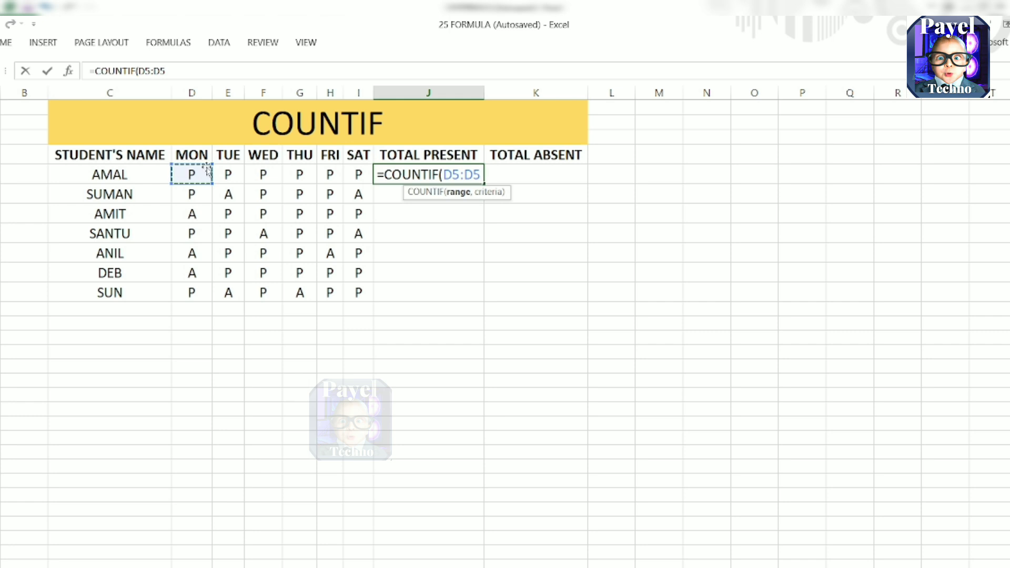
drag(365, 168, 362, 169)
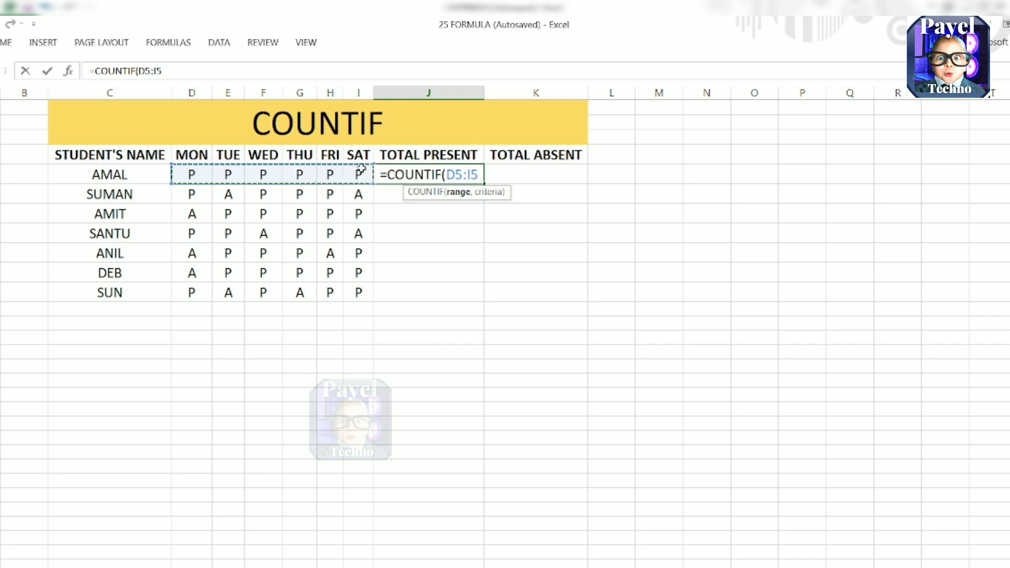
text(,)
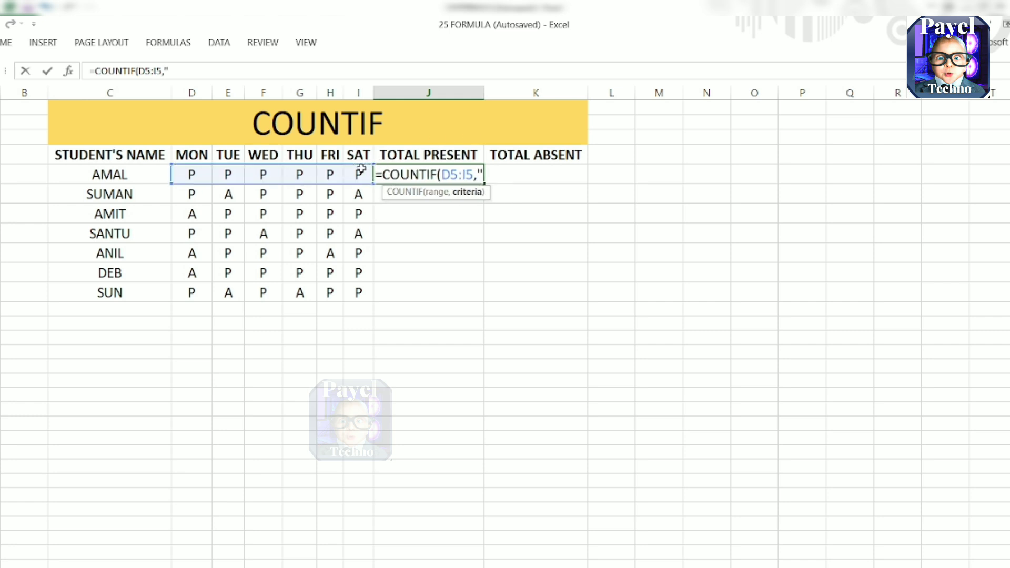
text("P")
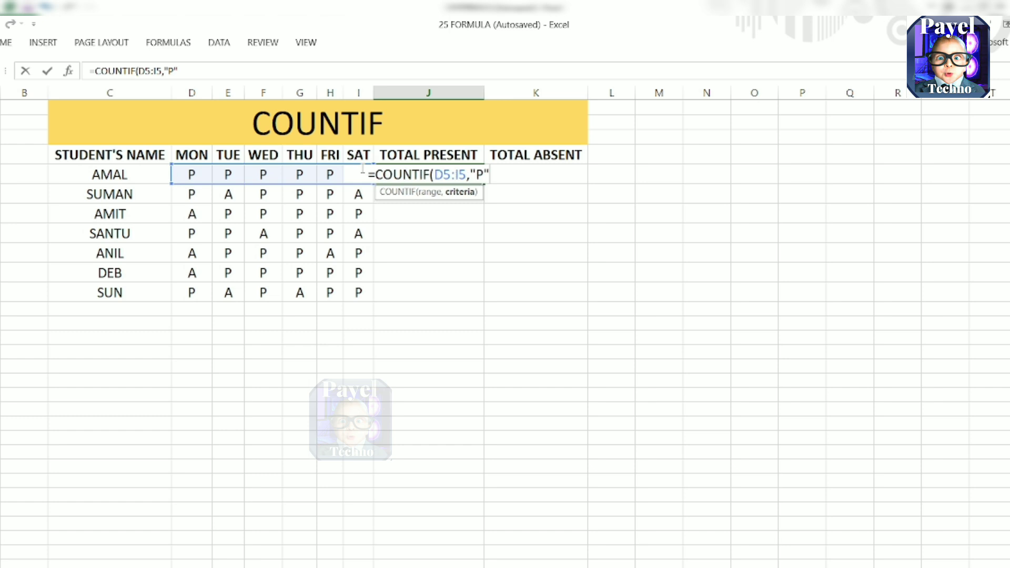
text())
key(Return)
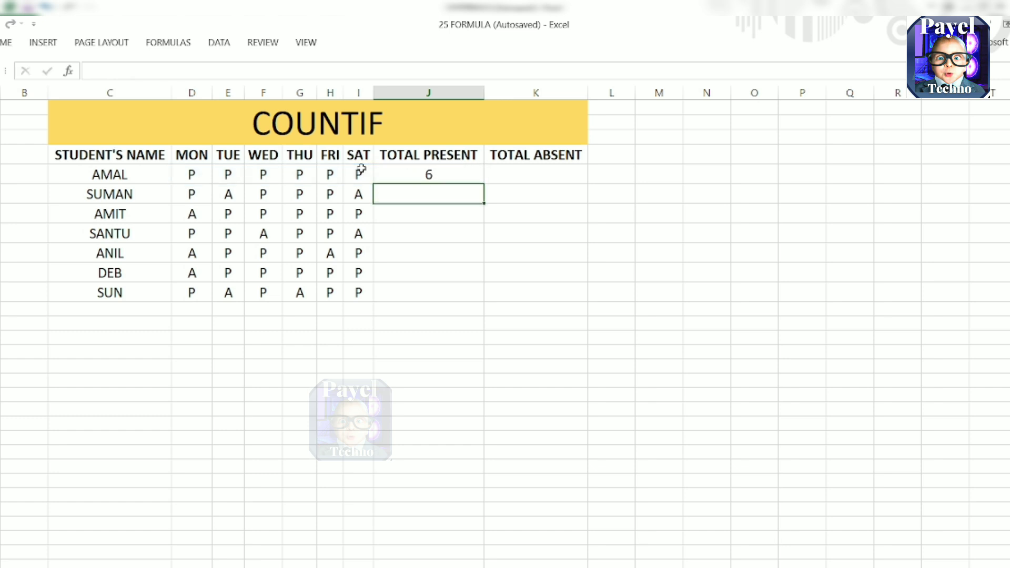
click(433, 174)
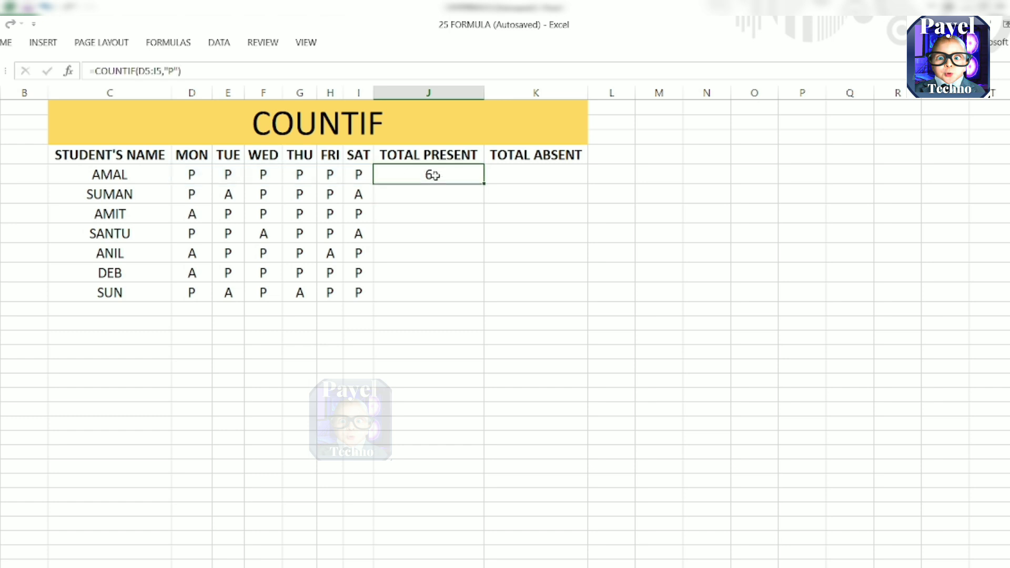
double_click(482, 183)
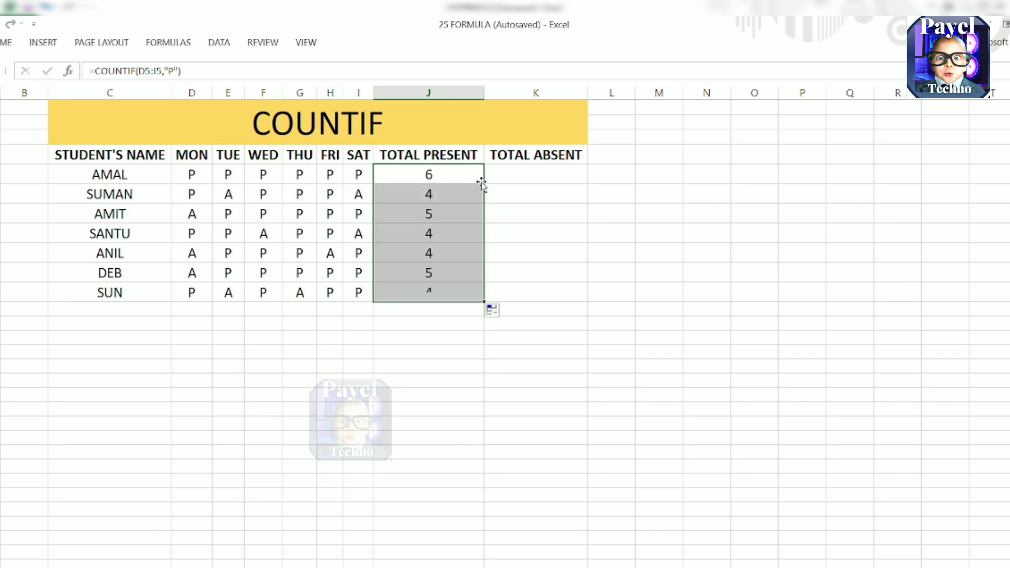
Enter =COUNTIF(D5:I5,"A") as the first student's TOTAL ABSENT and fill the formula down for all students
click(510, 172)
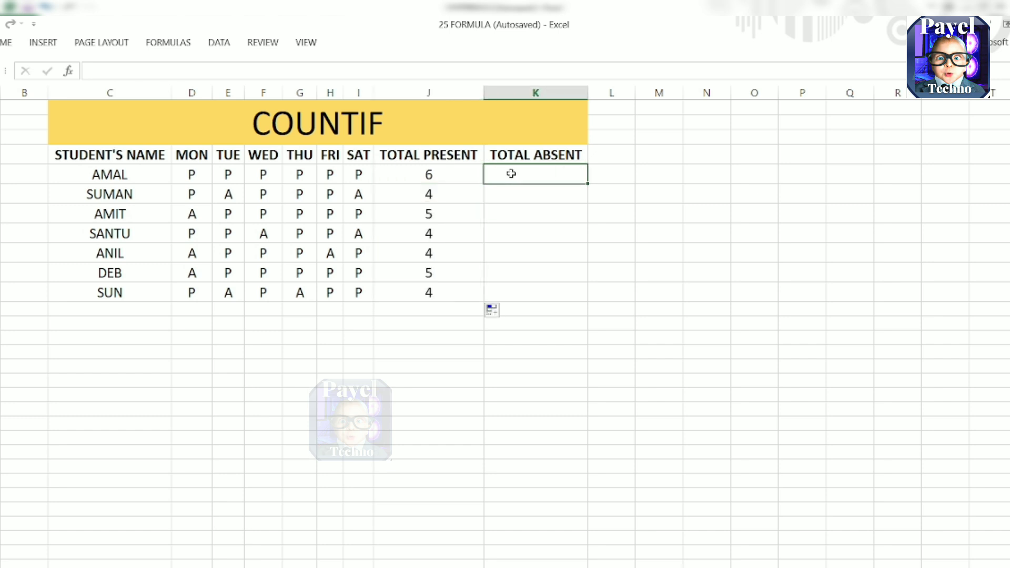
text(=COUNT)
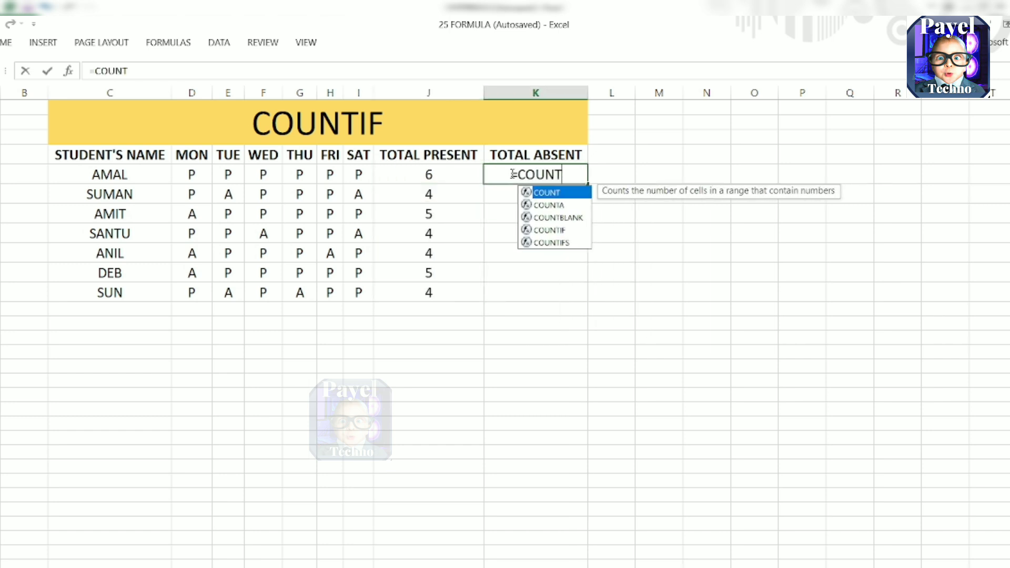
text(IF()
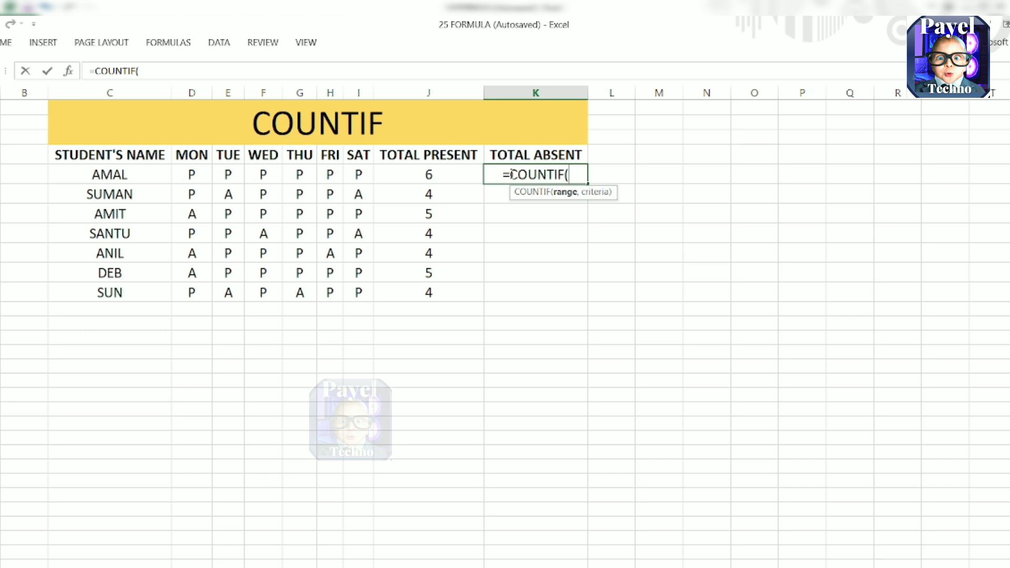
click(196, 172)
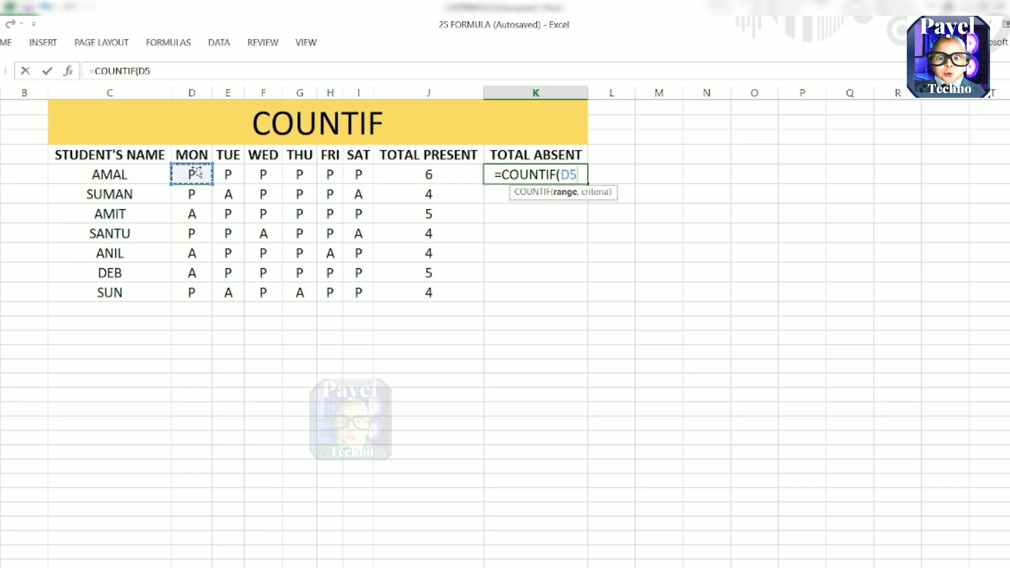
text(:D5)
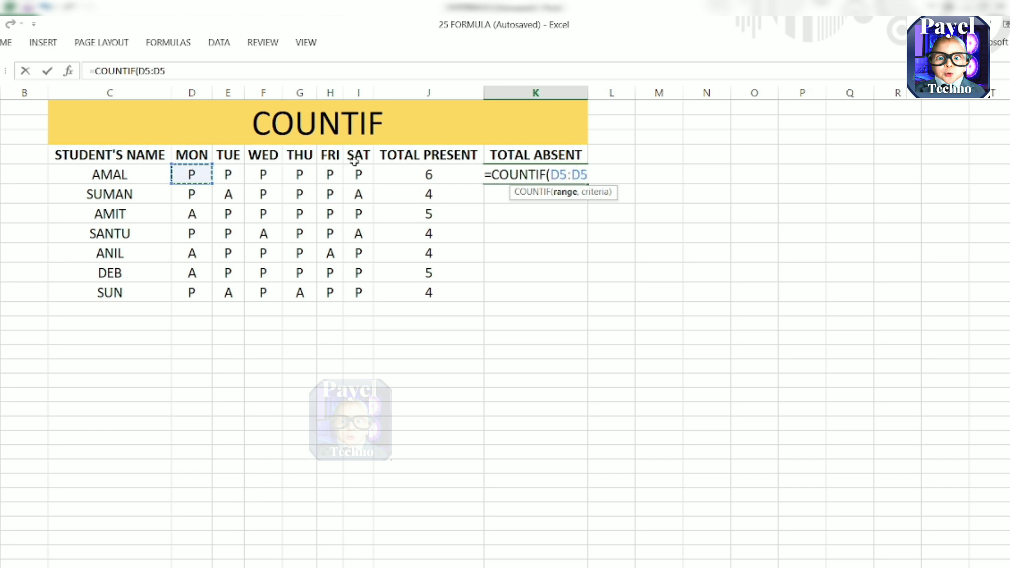
click(368, 169)
text(,)
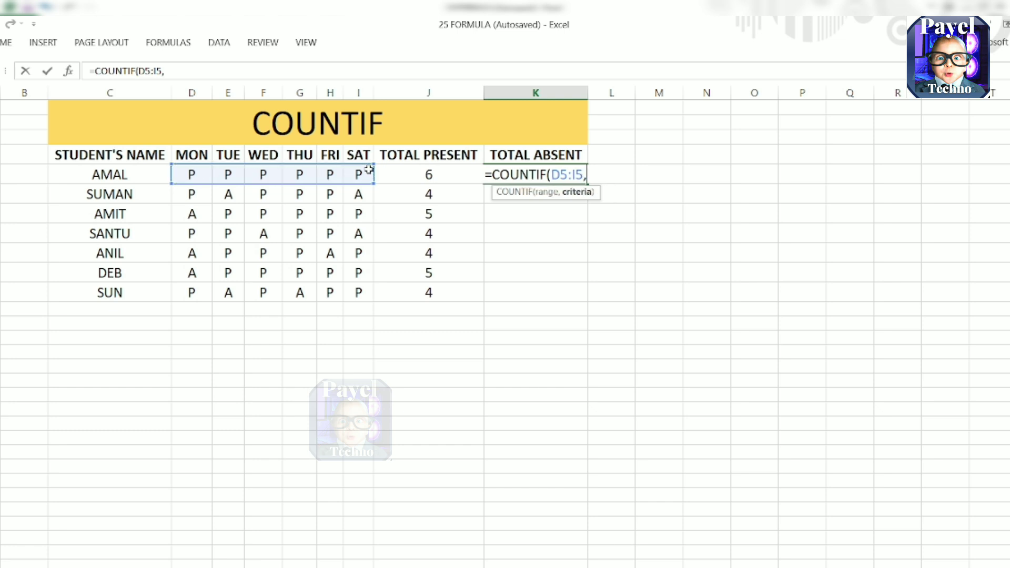
text("A)
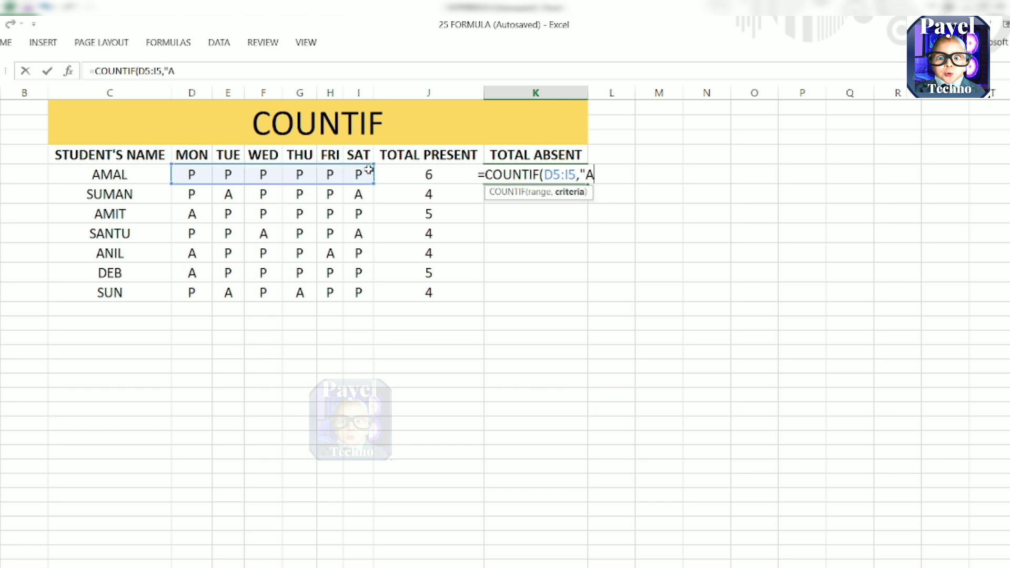
text(")
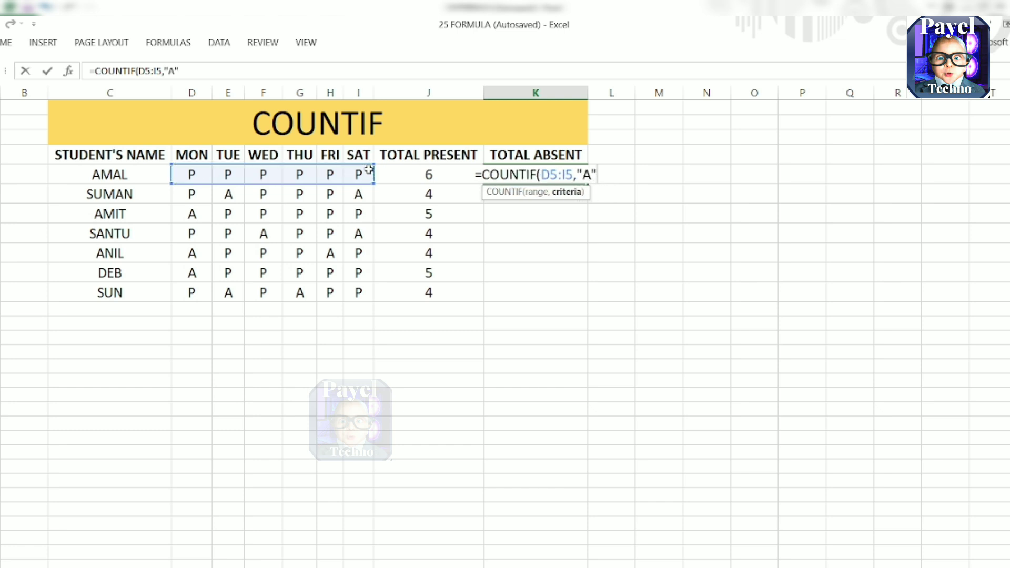
text())
key(Return)
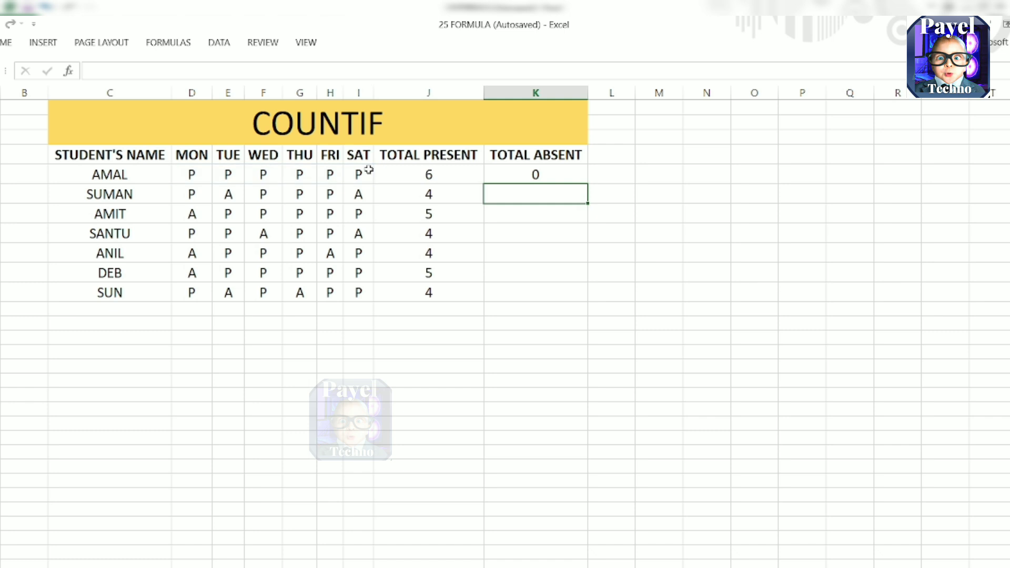
click(572, 169)
double_click(588, 185)
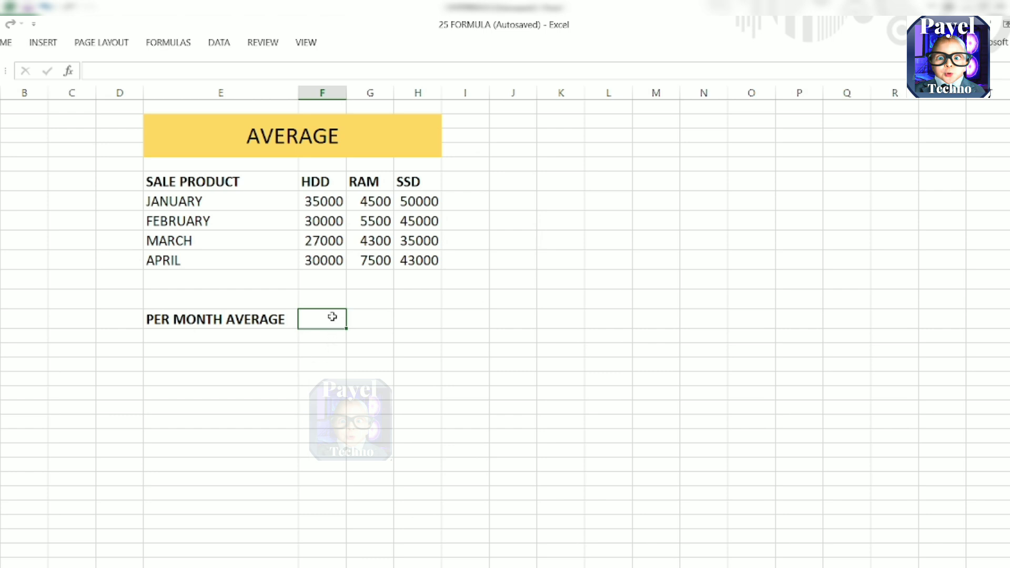
On the AVERAGE sheet, enter =AVERAGE(F7:F10) as HDD's PER MONTH AVERAGE and fill it across to RAM and SSD
text(=AVERAGE()
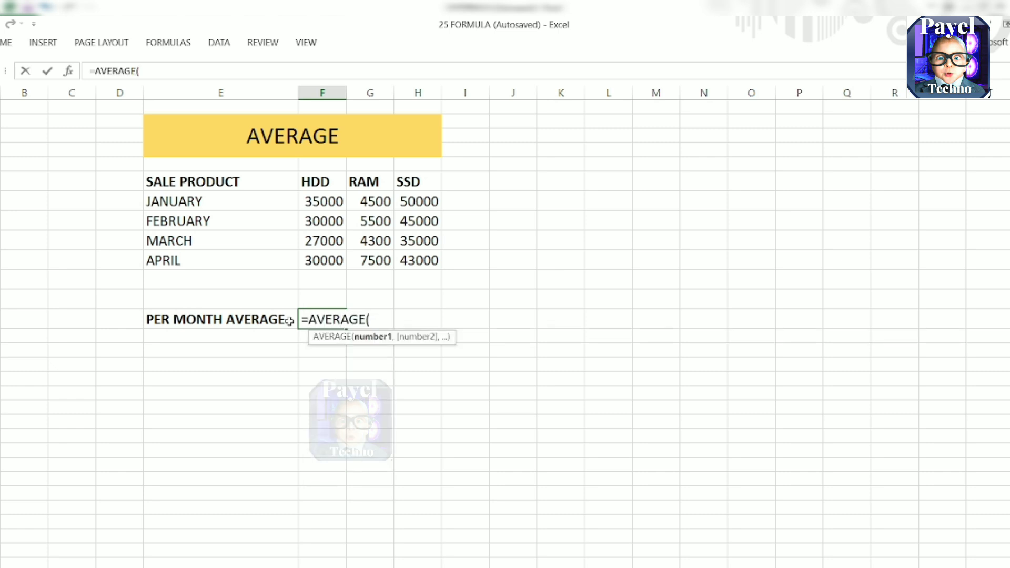
drag(311, 202, 321, 256)
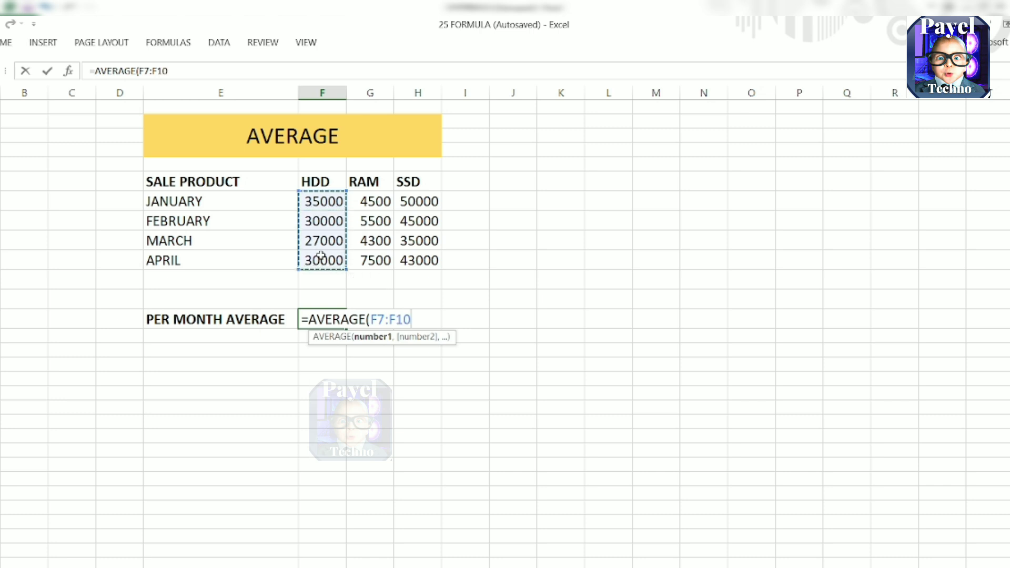
text())
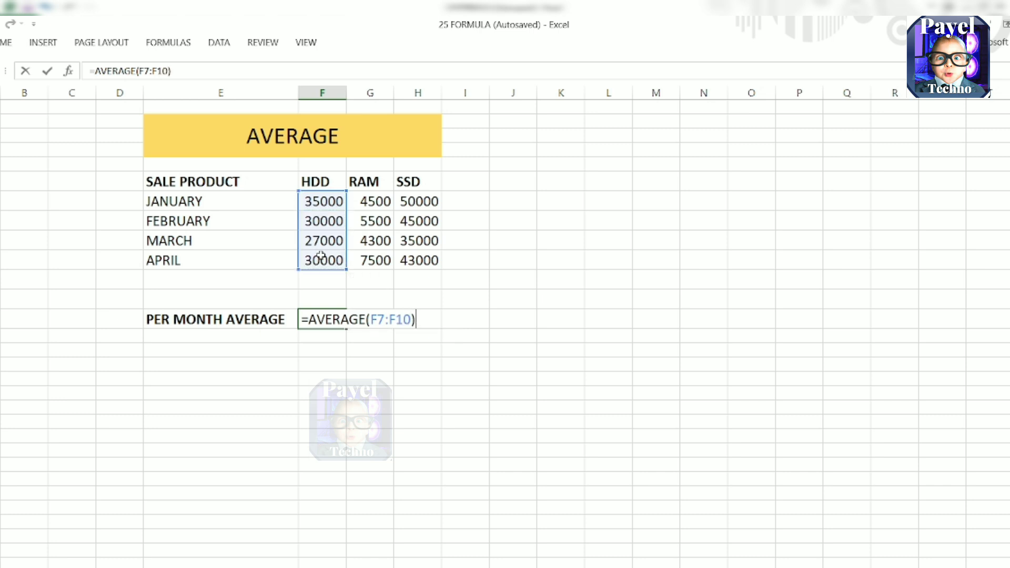
key(Return)
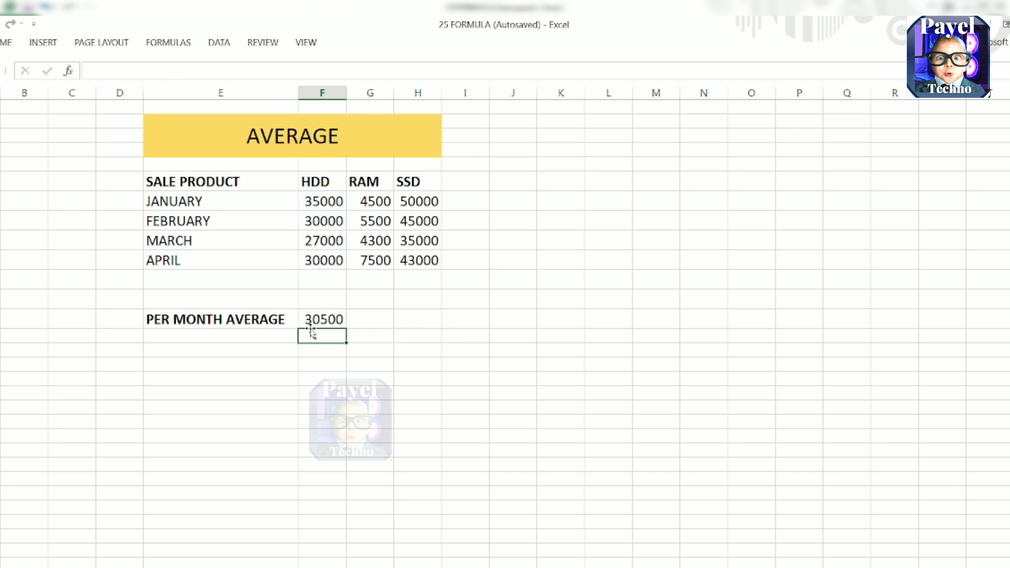
click(321, 320)
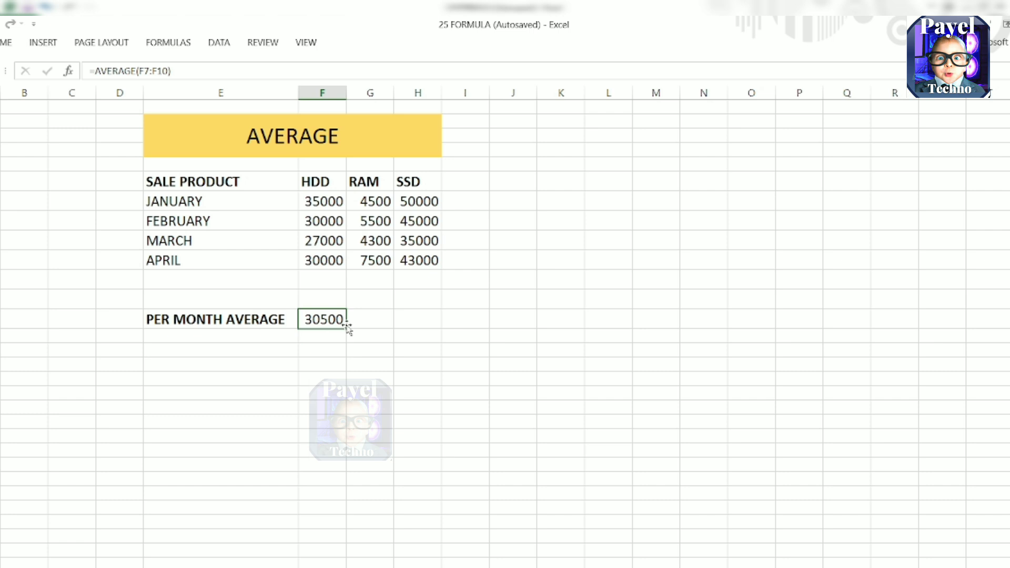
drag(347, 327, 433, 322)
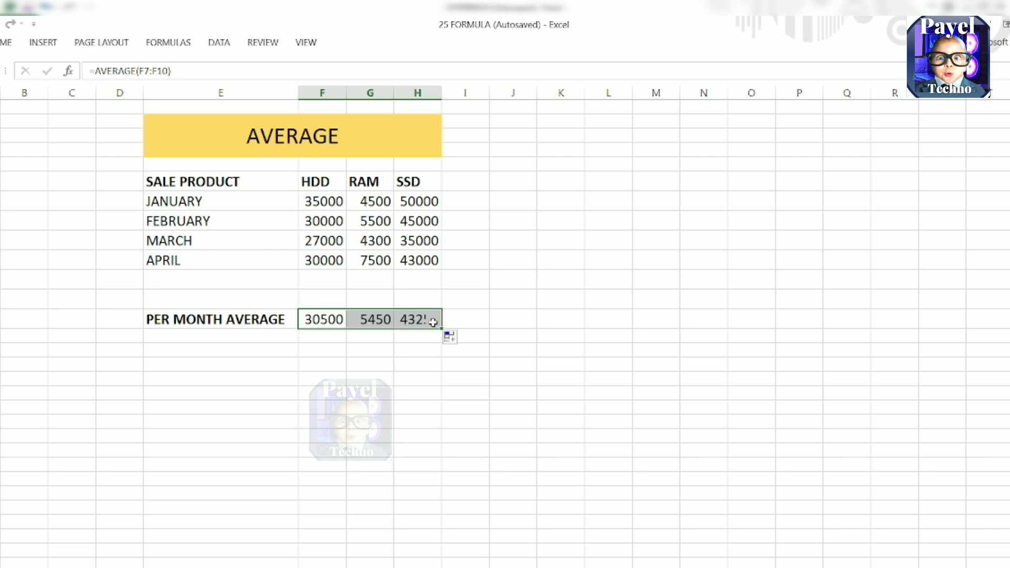
click(487, 311)
key(Up)
key(Up)
key(Up)
key(Up)
key(Up)
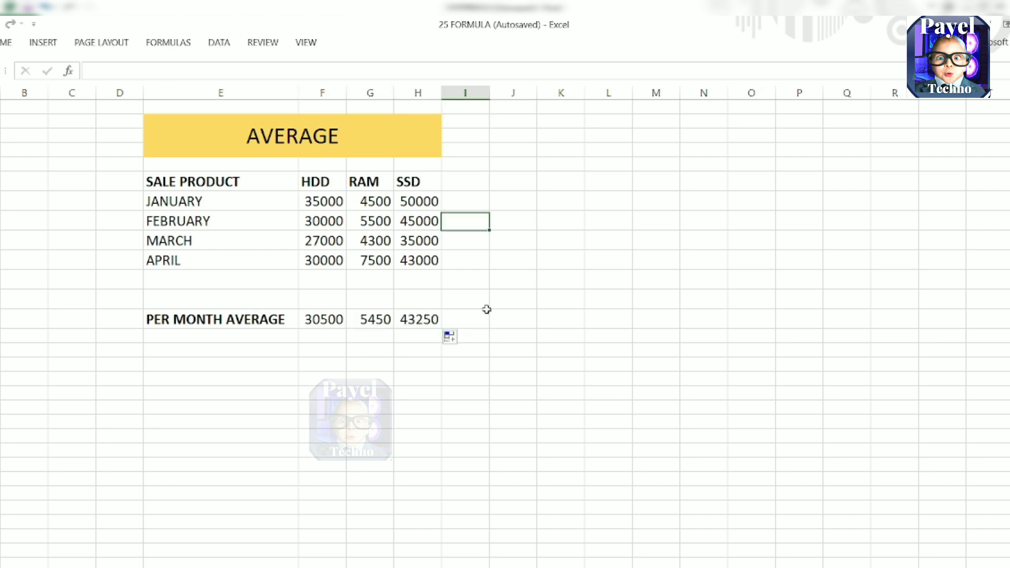
key(Up)
key(Up)
key(Up)
key(Up)
click(487, 310)
key(Up)
click(486, 309)
key(Up)
key(Up)
key(Up)
key(Up)
key(Up)
key(Up)
key(Up)
key(Up)
key(Up)
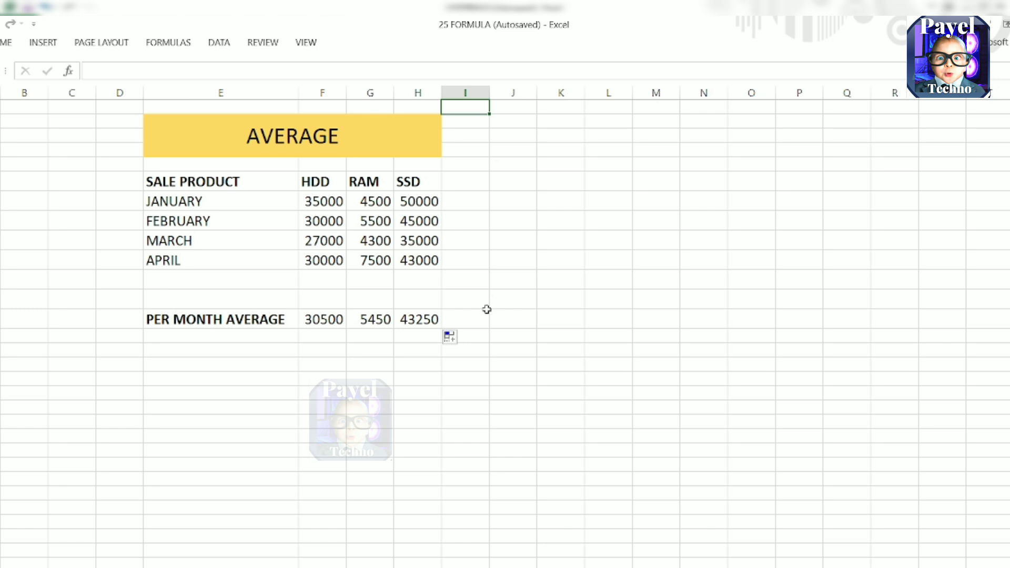
key(Down)
click(487, 309)
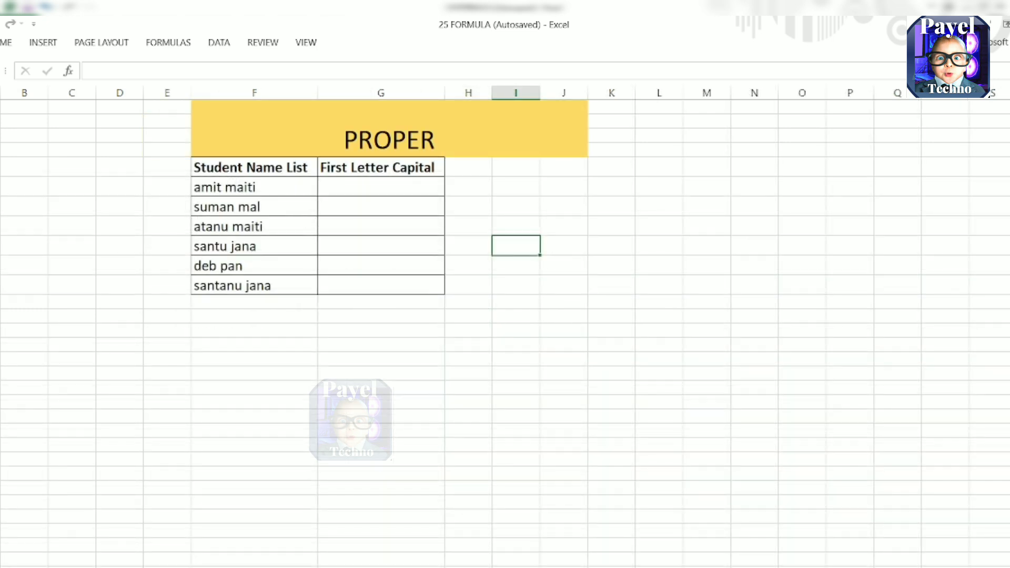
On the PROPER sheet, enter =PROPER(F6) beside the first student's name and fill it down the First Letter Capital column
click(394, 181)
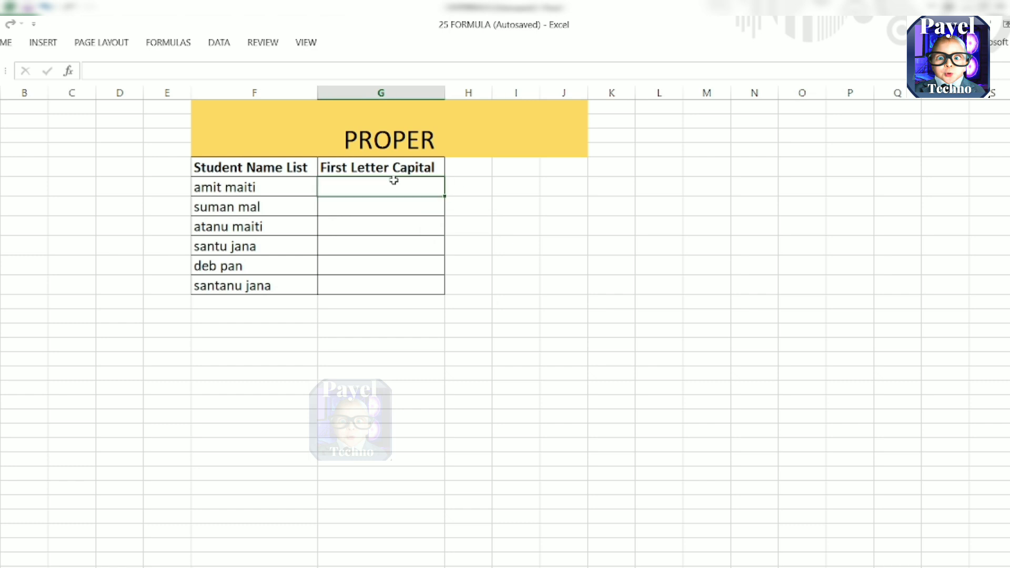
text(=PROPER()
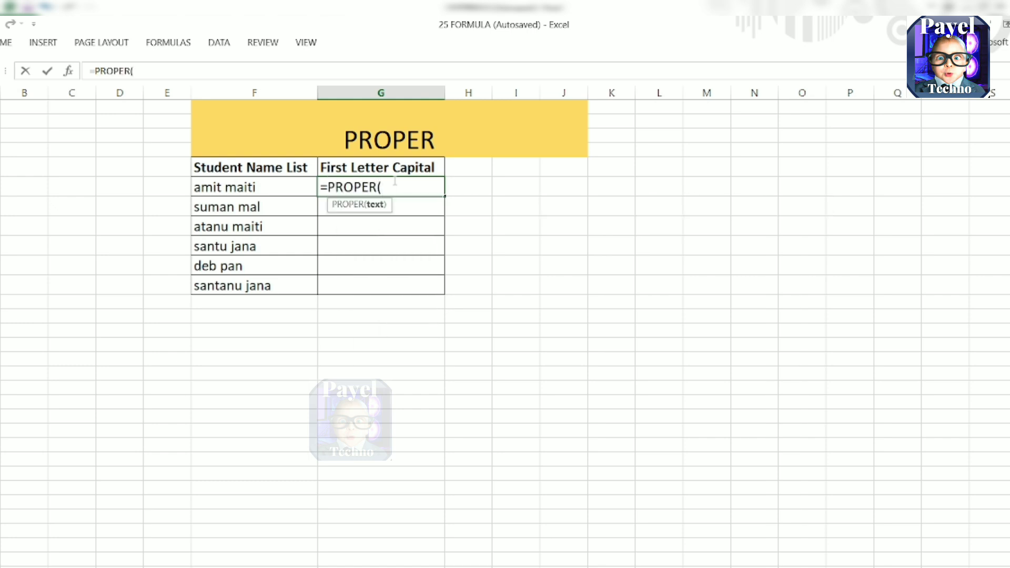
click(296, 191)
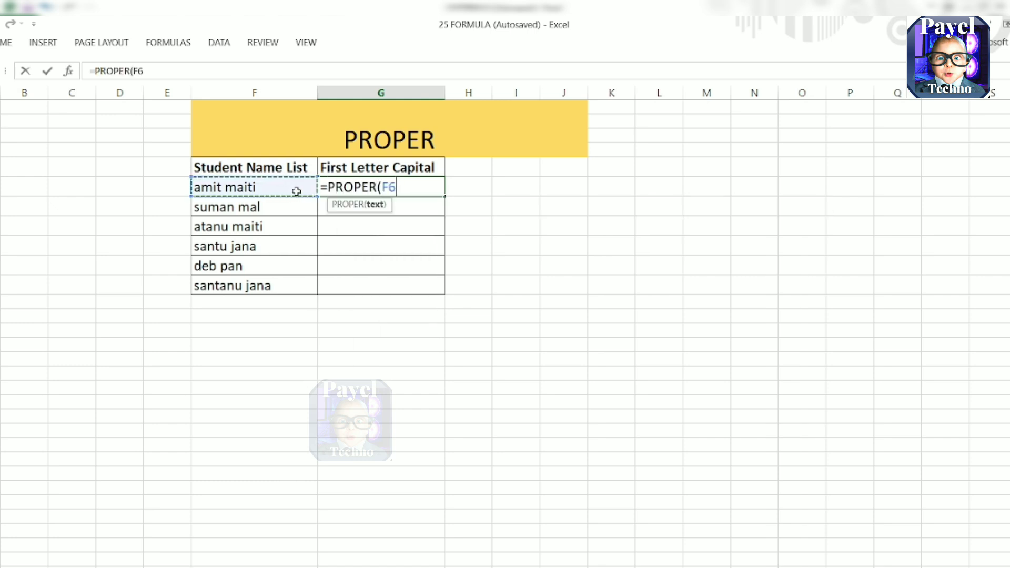
text())
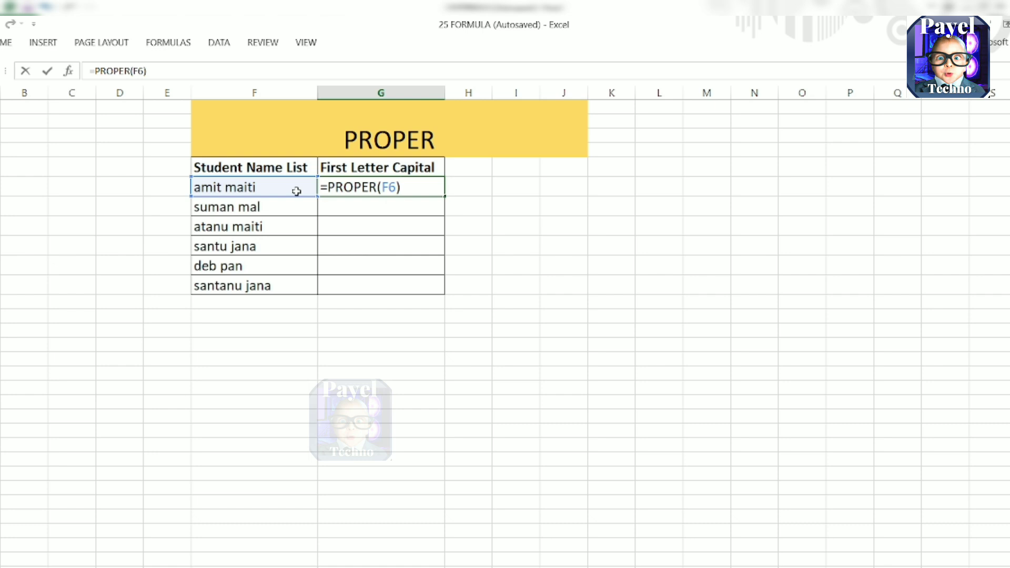
key(Return)
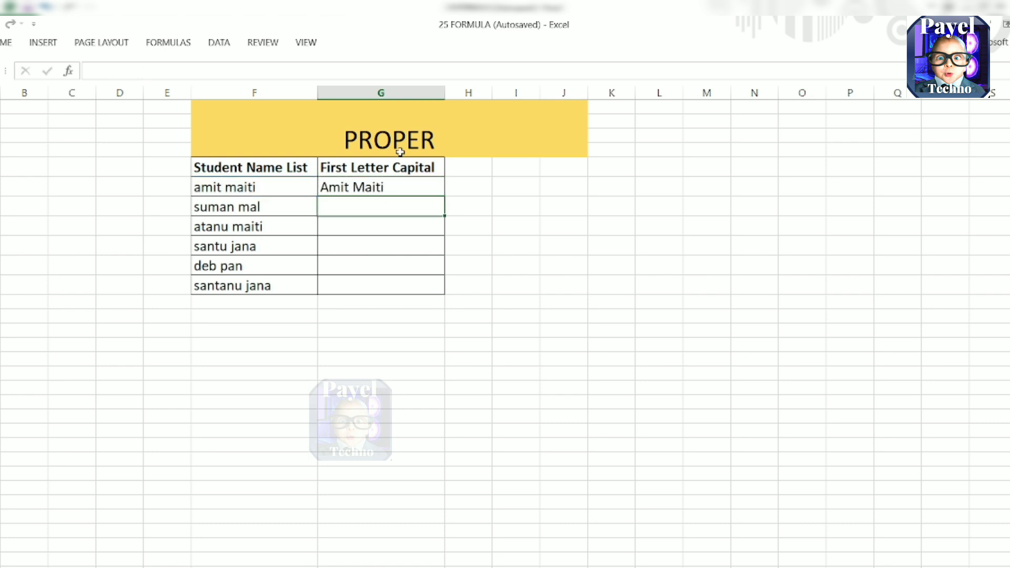
click(421, 186)
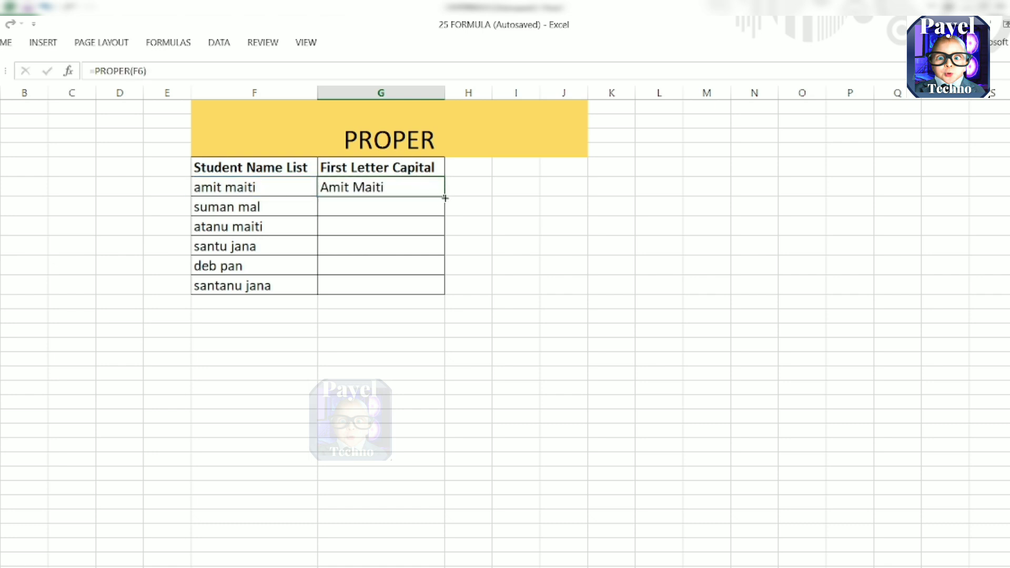
drag(445, 198, 451, 300)
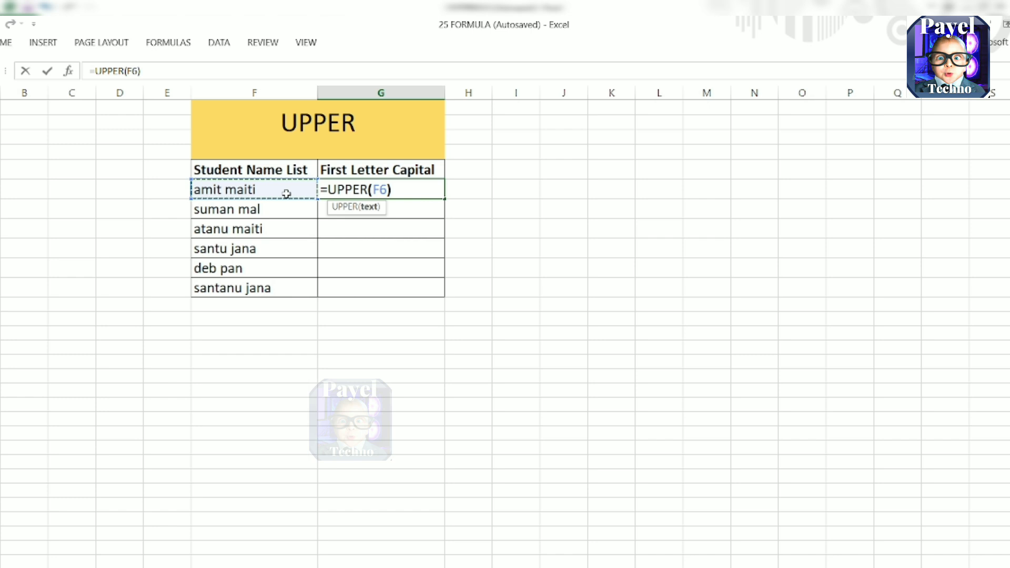
On the UPPER sheet, enter =UPPER(F6) beside the first student's name and fill the formula down the list
key(Return)
click(377, 187)
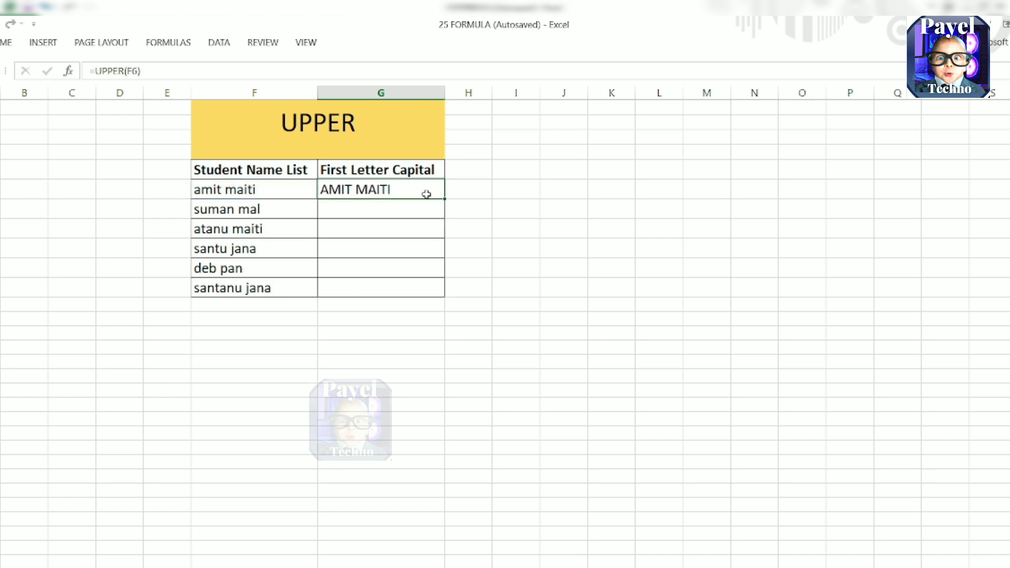
double_click(445, 198)
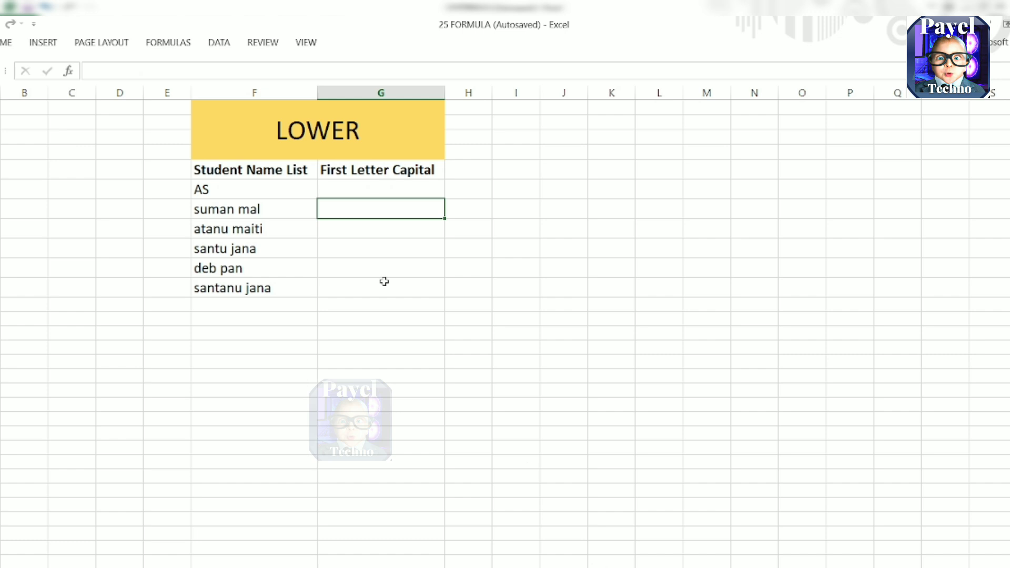
On the LOWER sheet, enter =LOWER(F6) beside the first student's name and fill the formula down the list
click(365, 189)
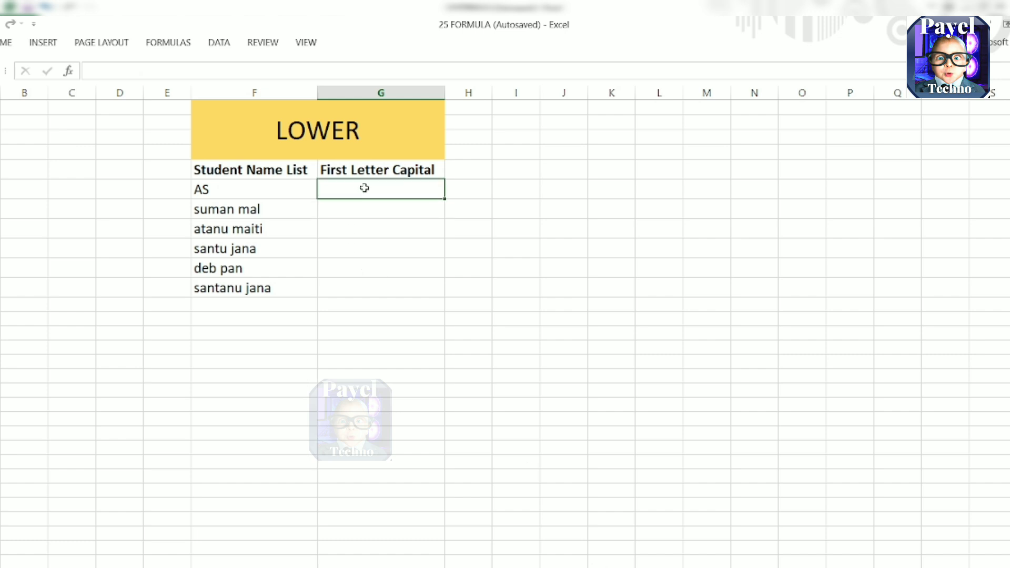
text(=LOO)
key(BackSpace)
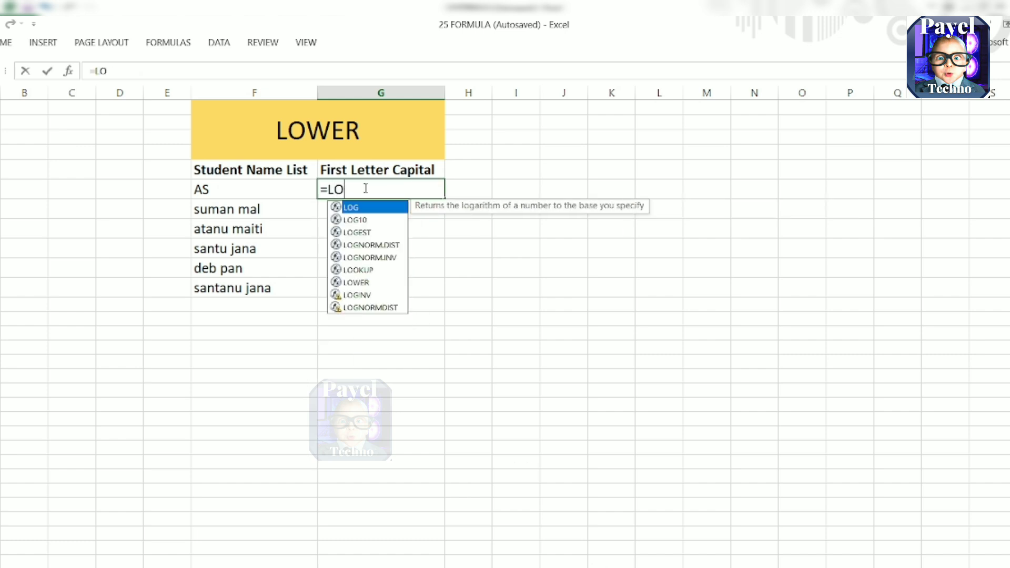
text(WER(F6))
key(Return)
click(412, 178)
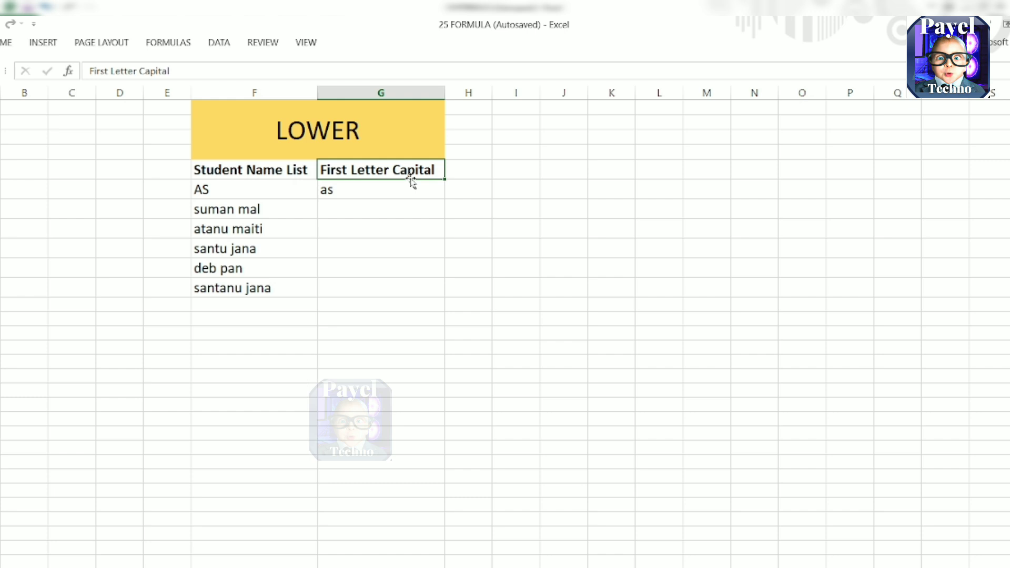
click(411, 189)
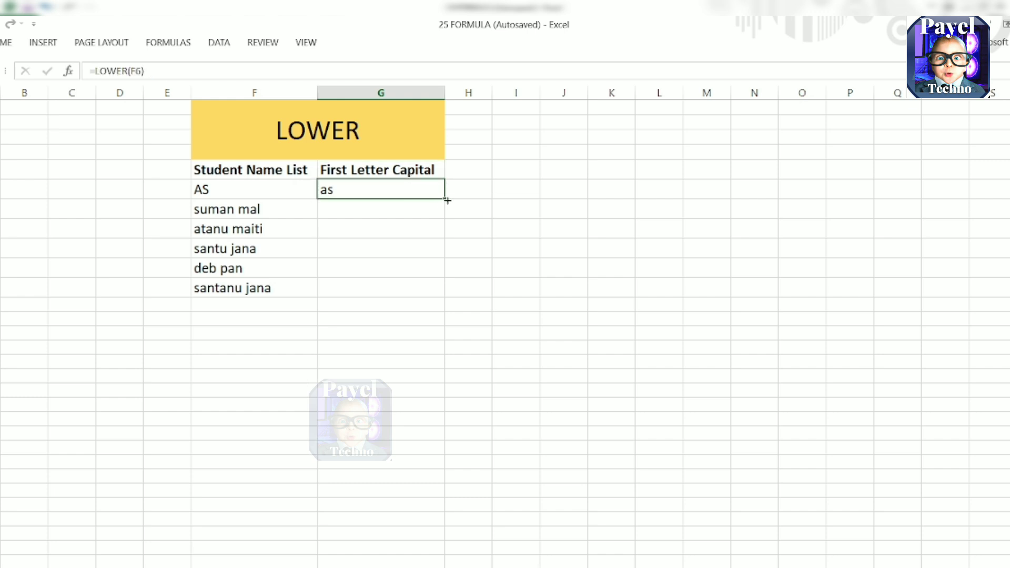
double_click(446, 200)
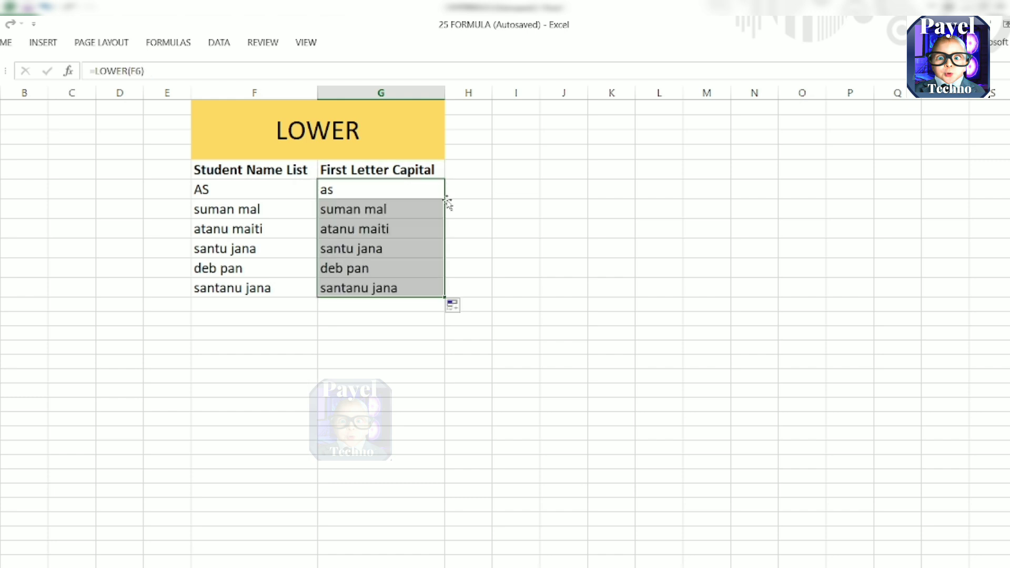
Replace the second entry in the Student Name List with PAYELTECHNO
click(204, 212)
text(PAYELTECHNO)
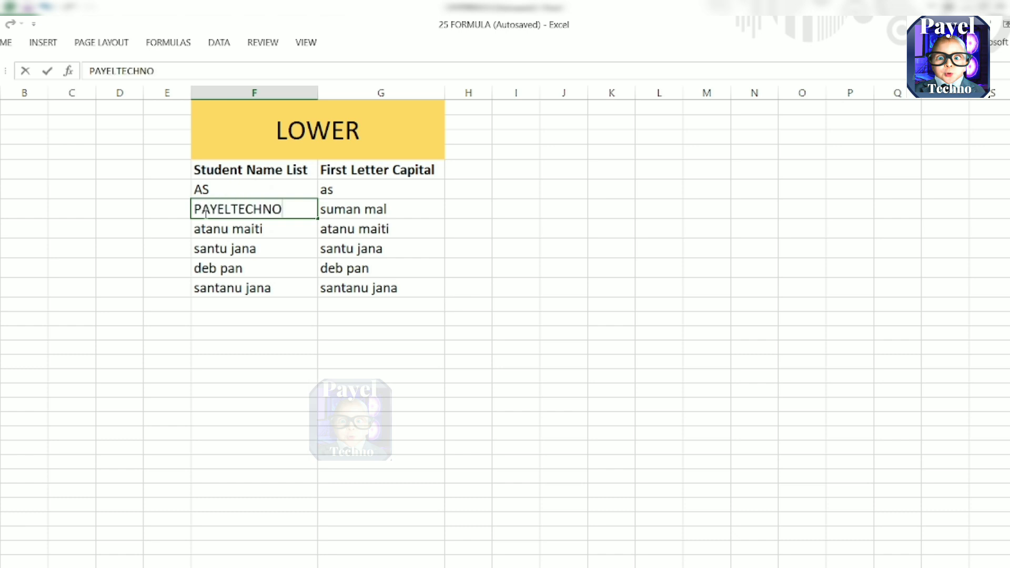
key(Return)
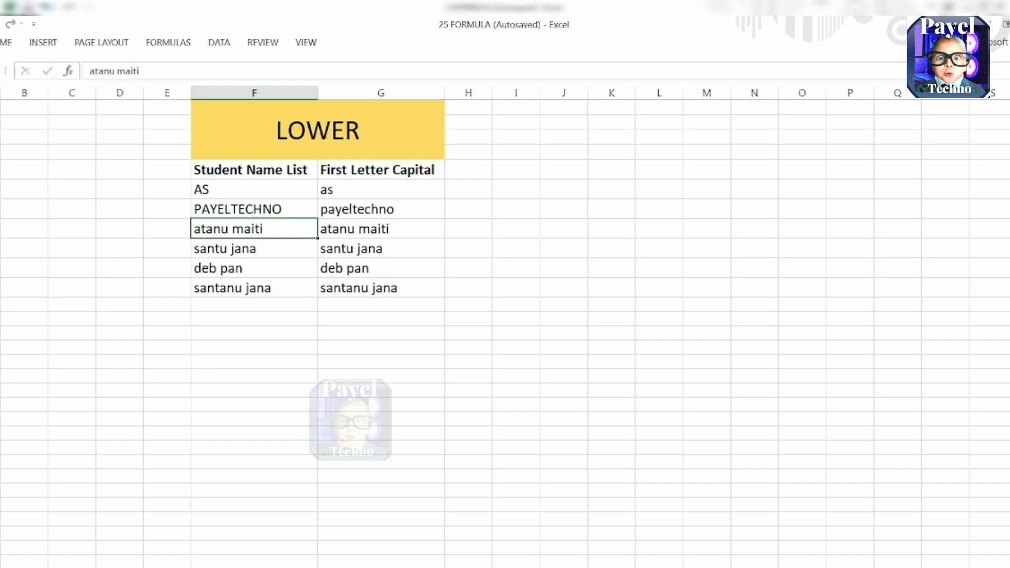
On the CONCATENATE sheet, enter =CONCATENATE(E6," ",F6) as the first row's FULL NAME and fill it down for all rows
key(ctrl+Page_Down)
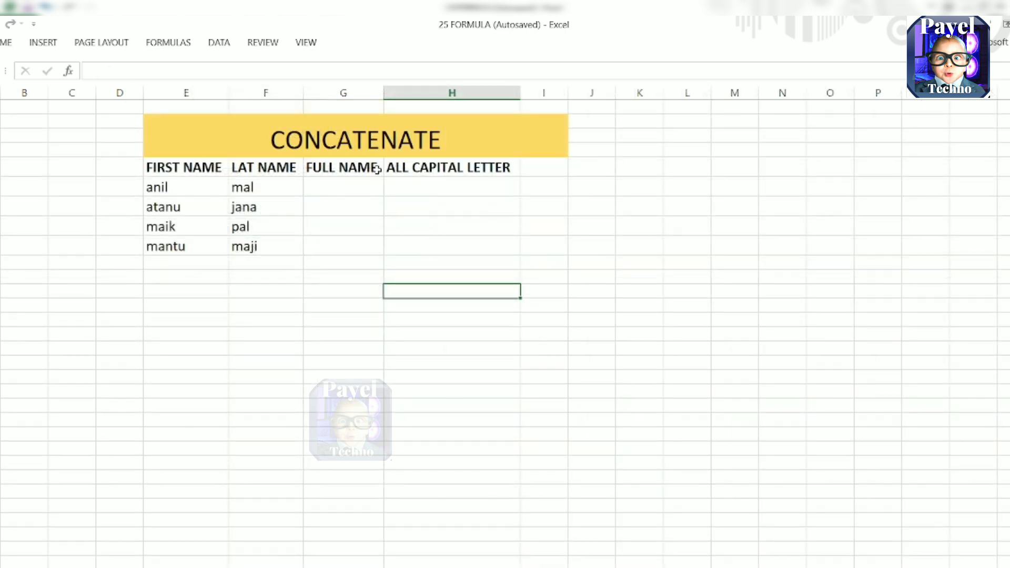
click(364, 186)
text(=CONTA)
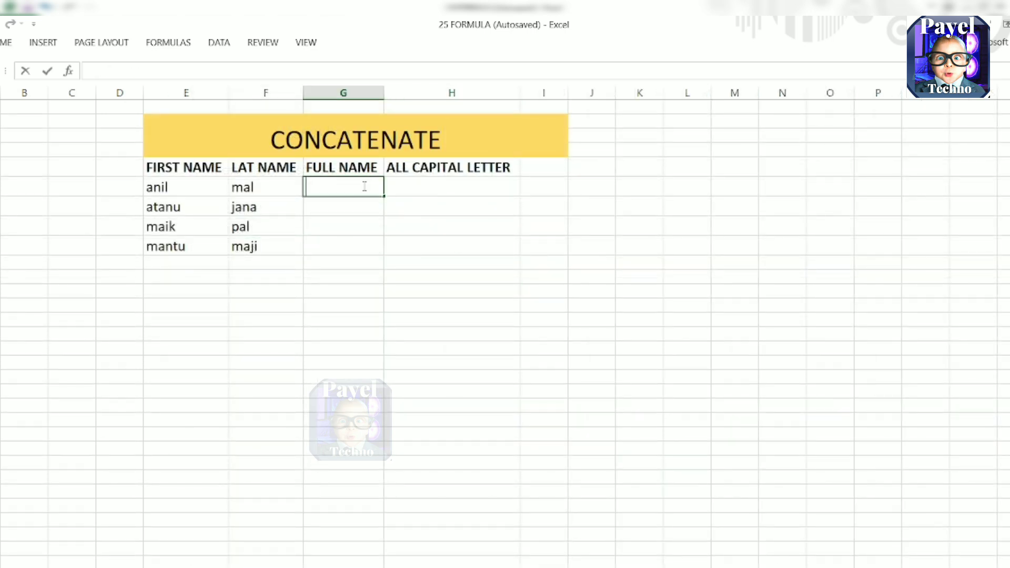
key(BackSpace)
key(BackSpace)
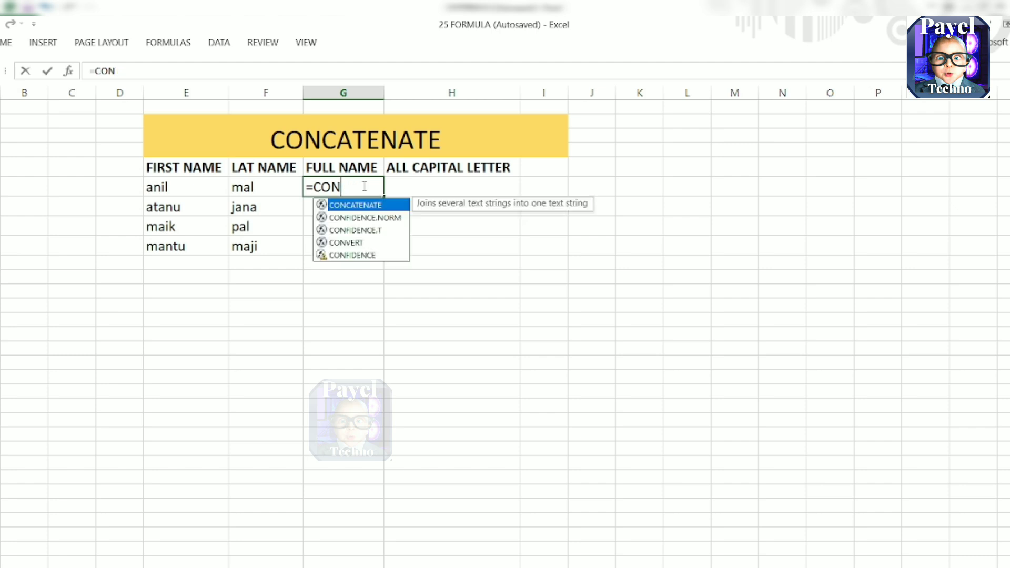
key(Tab)
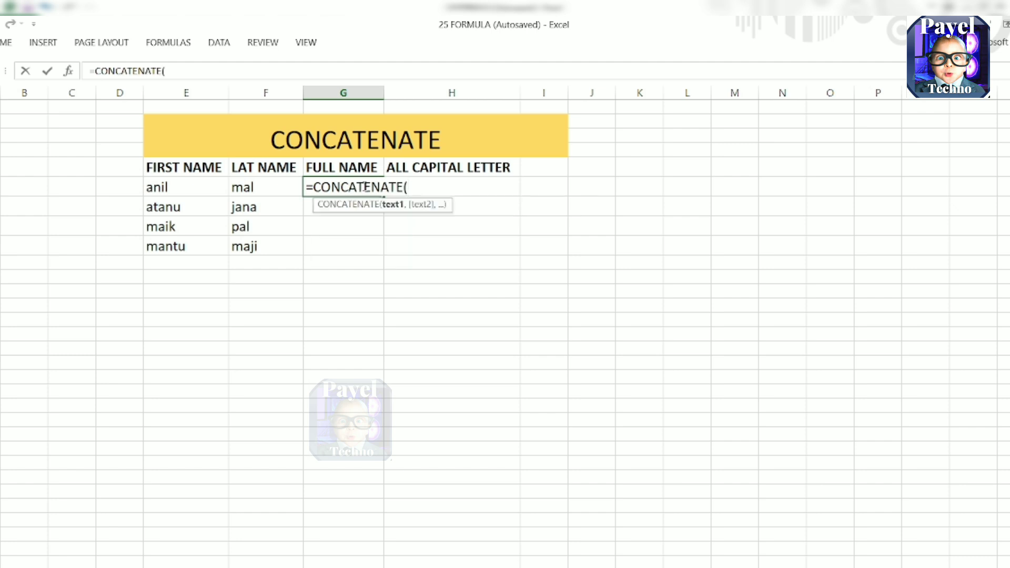
click(178, 188)
text(,)
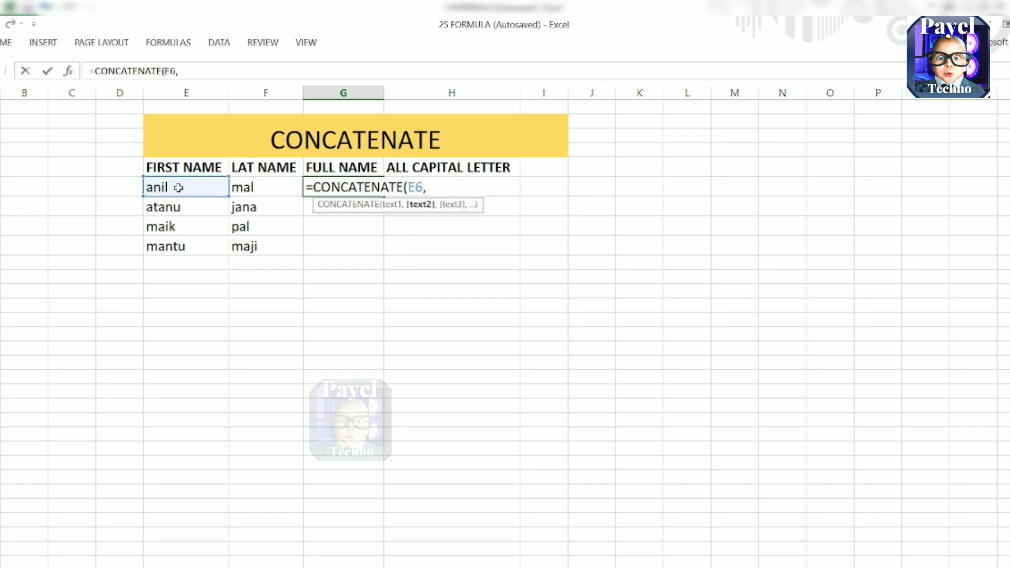
text(" ",)
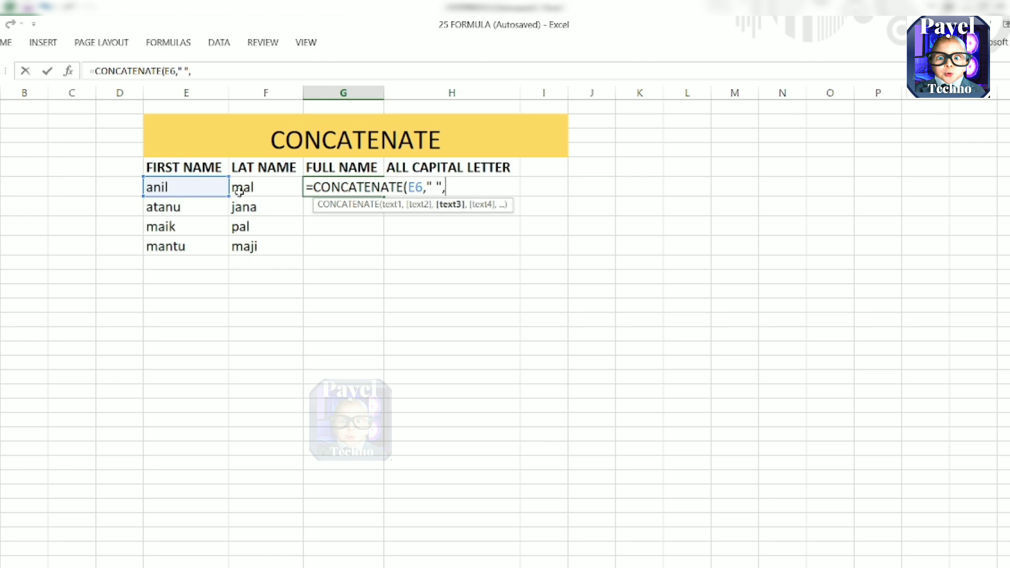
click(252, 191)
text())
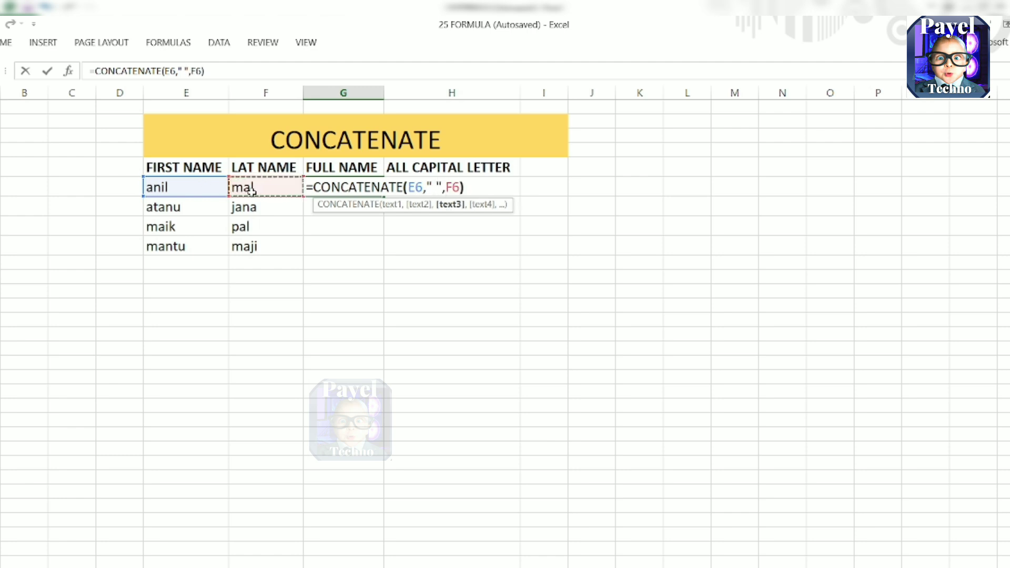
key(Return)
click(365, 182)
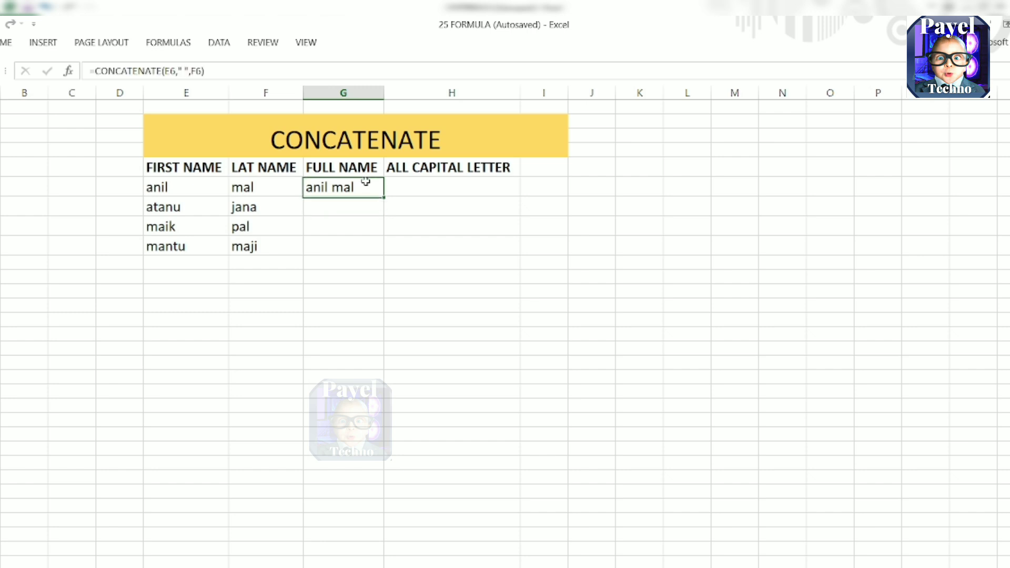
double_click(384, 198)
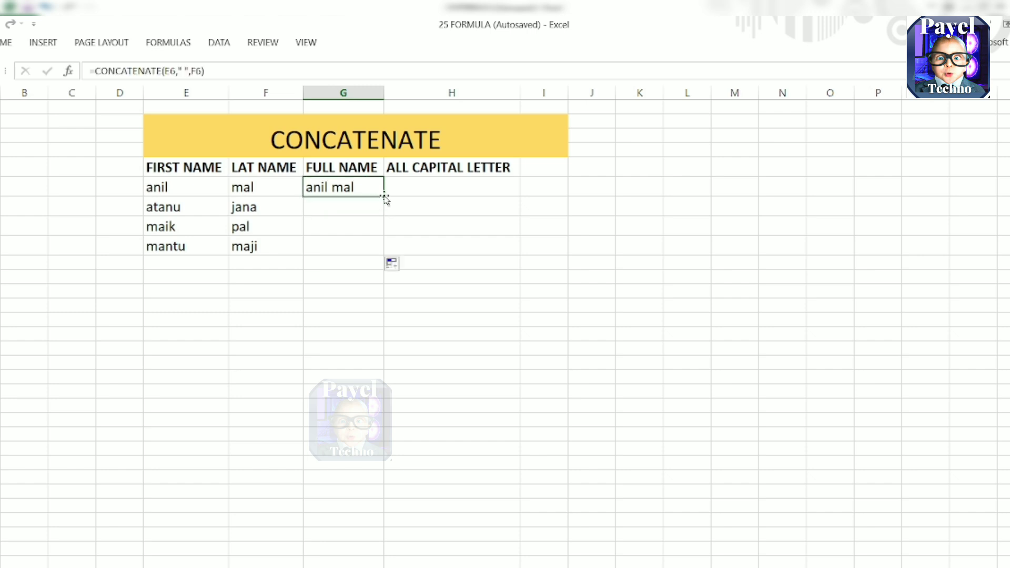
Enter =CONCATENATE(E6," ",F6) in the first row of the ALL CAPITAL LETTER column
click(430, 186)
text(=)
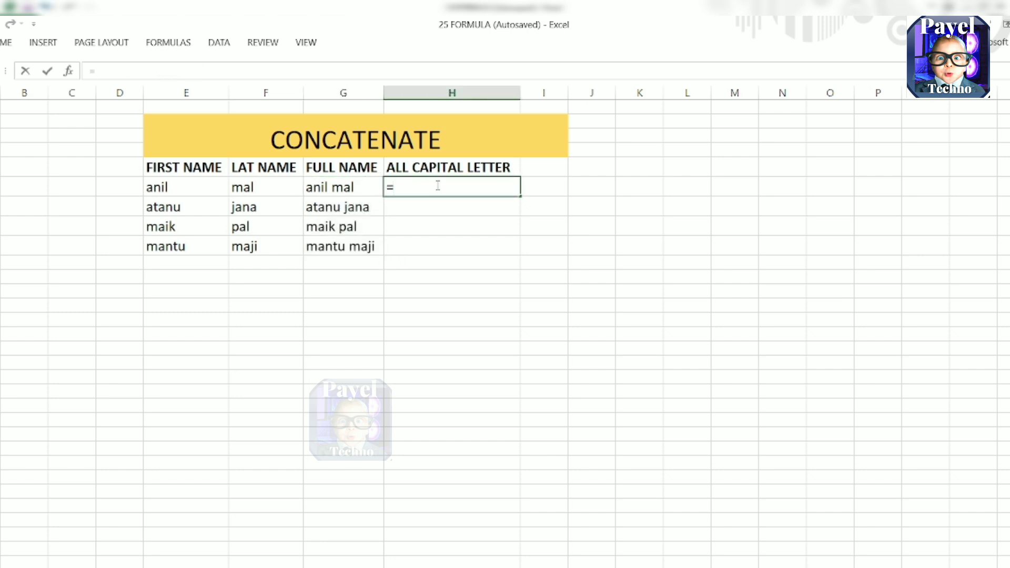
text(CON)
key(Tab)
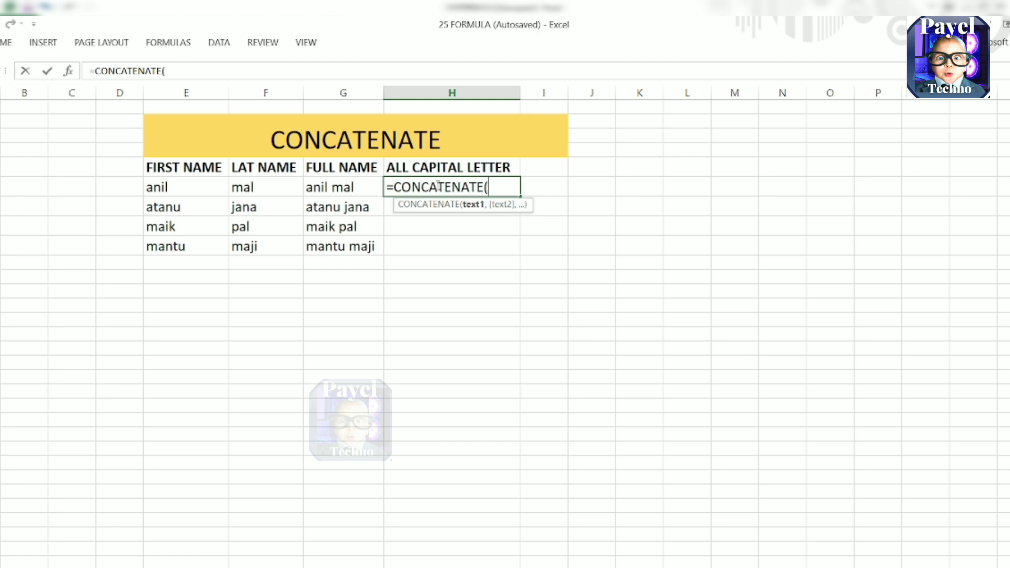
click(198, 182)
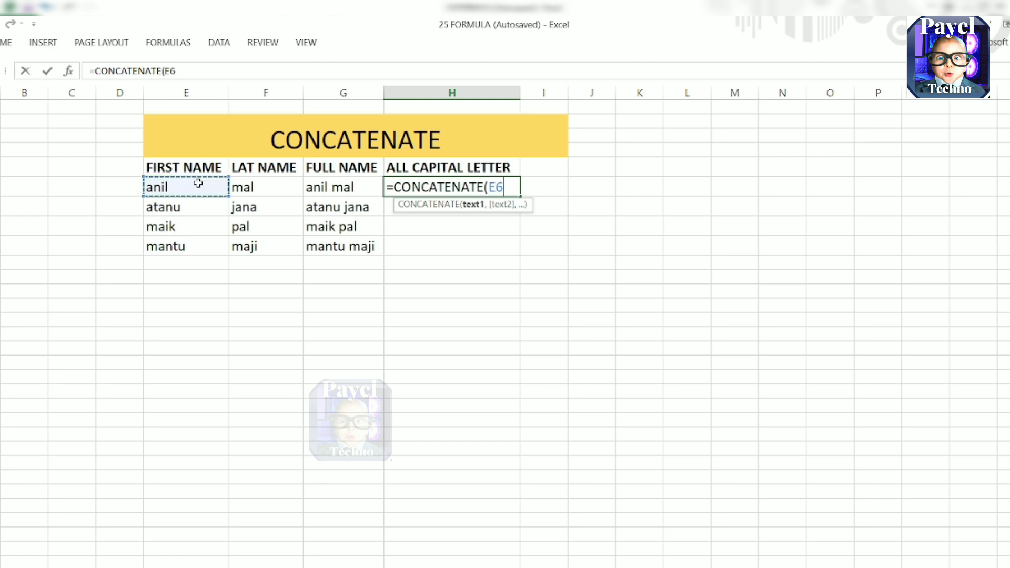
text(," ",)
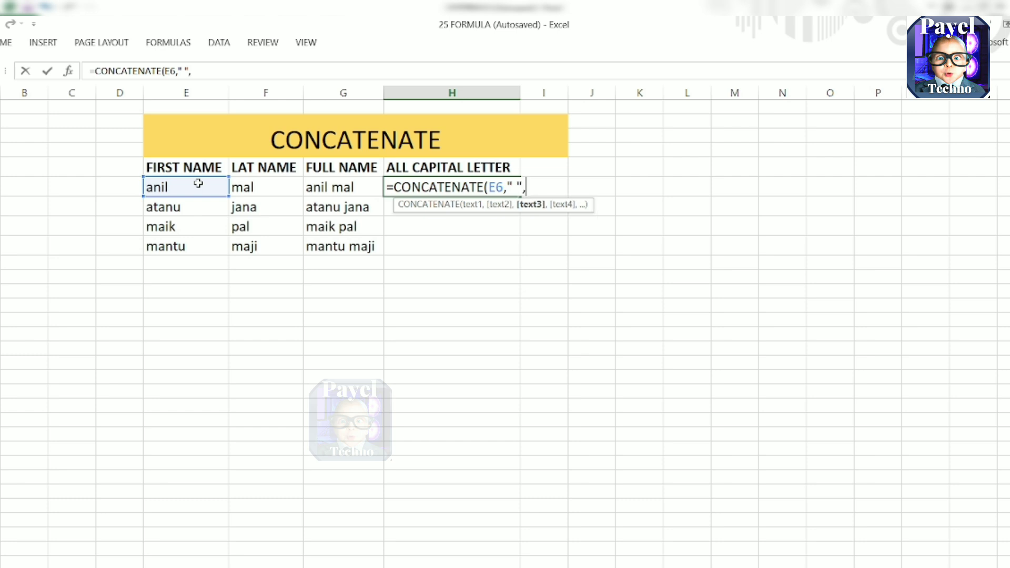
click(276, 182)
text())
key(Return)
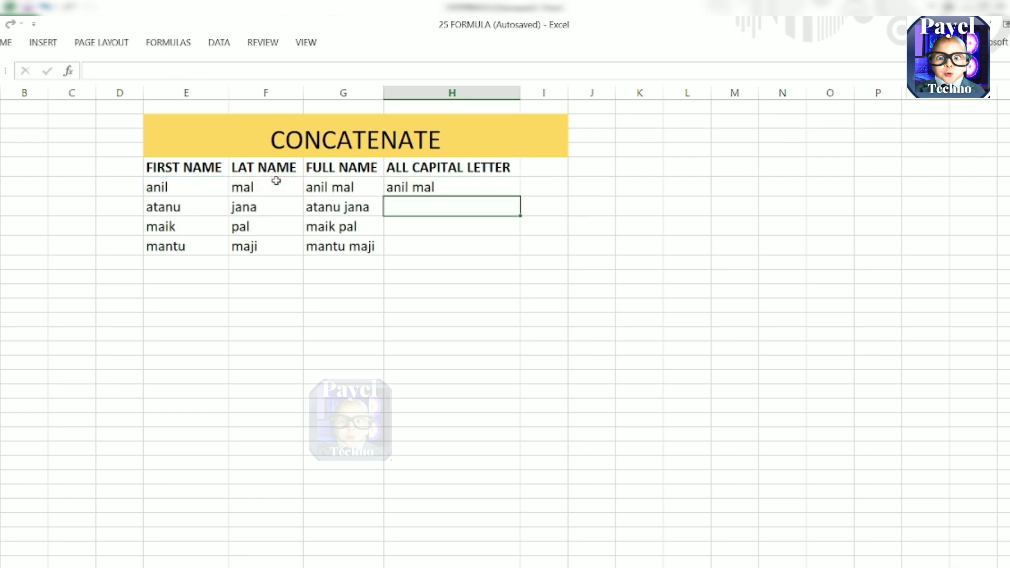
Wrap the first ALL CAPITAL LETTER formula in UPPER, as =UPPER(CONCATENATE(E6," ",F6)), and fill it down for all rows
double_click(453, 179)
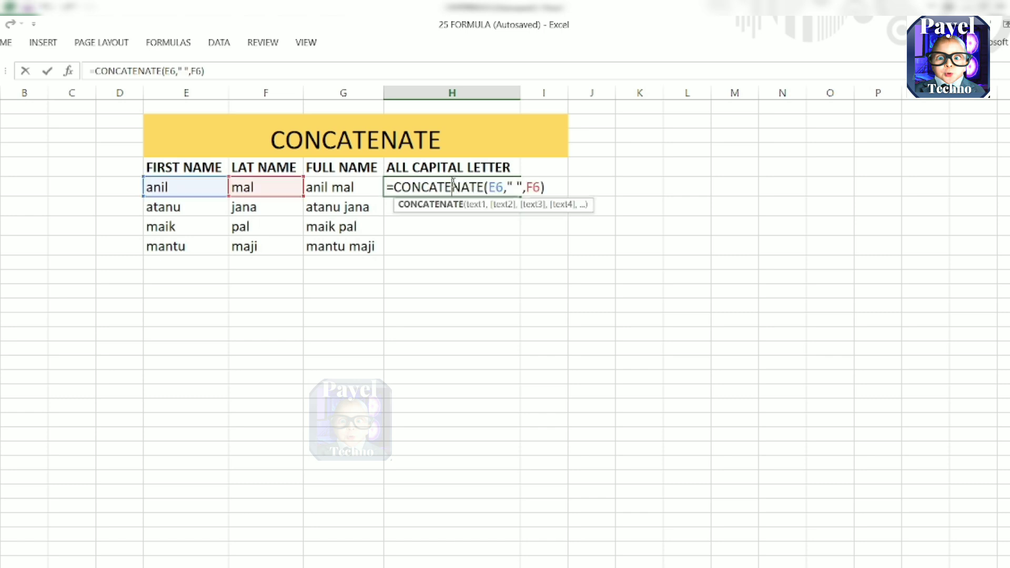
click(390, 187)
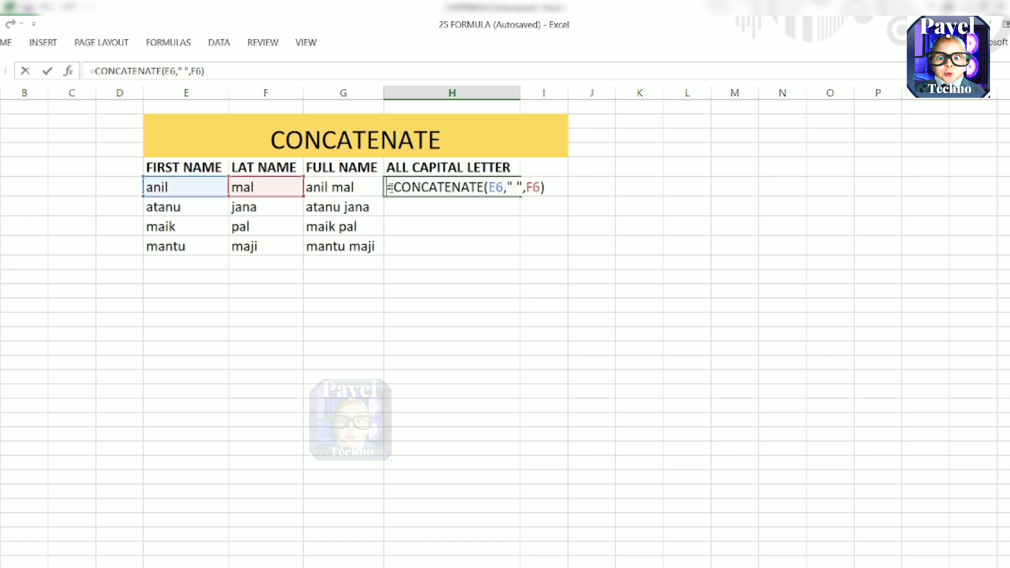
text(I)
key(BackSpace)
text(UPP)
key(Tab)
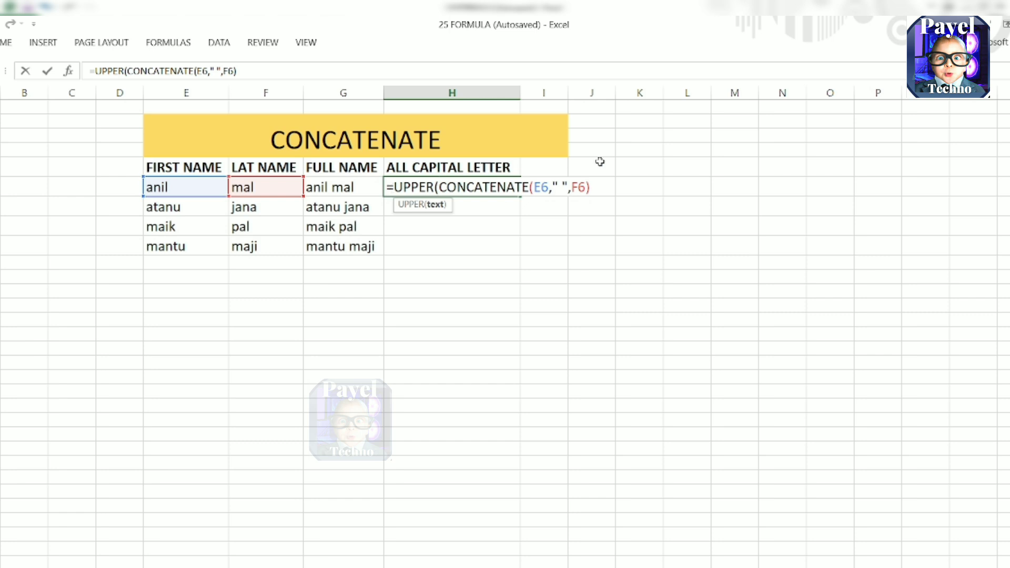
text())
key(Return)
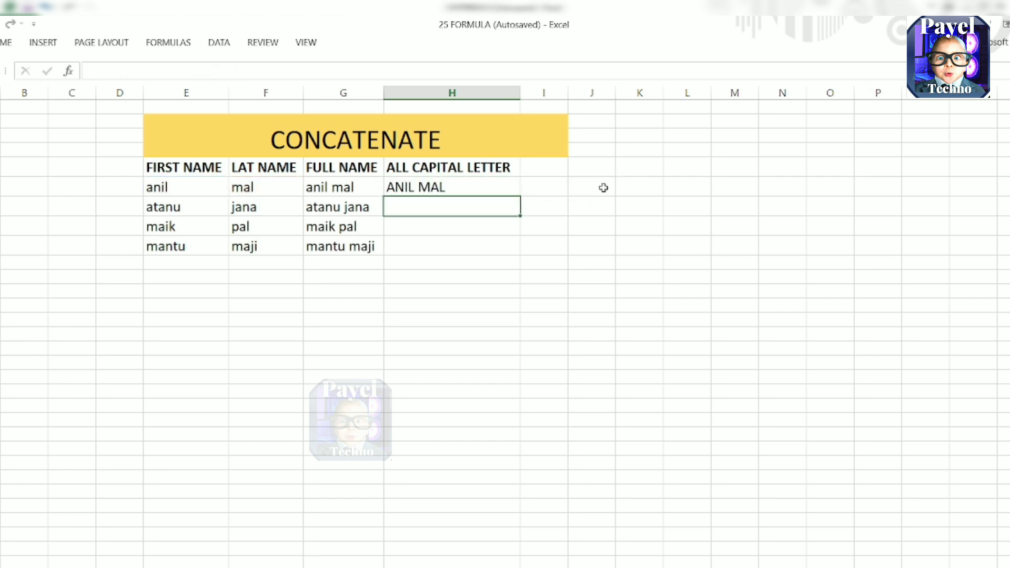
click(488, 186)
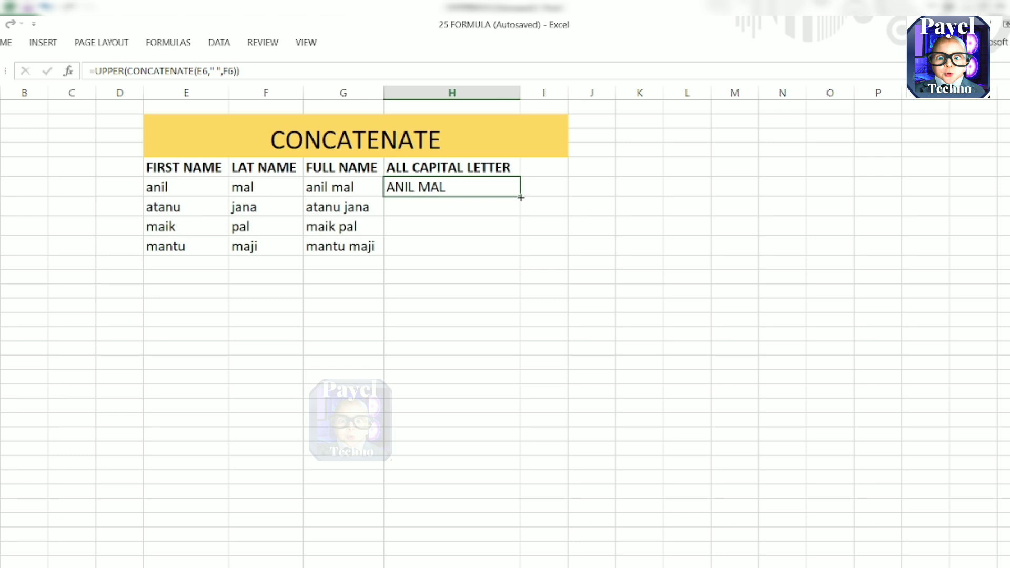
drag(521, 197, 521, 256)
click(595, 207)
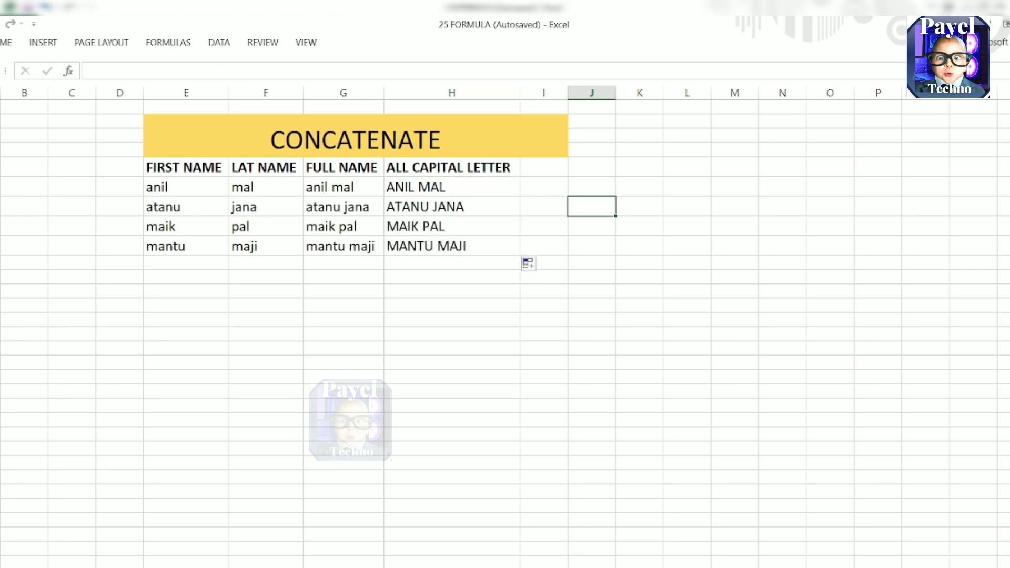
On the LARGE sheet, enter the labels 1ST in G6 and 2ND in G7
click(512, 216)
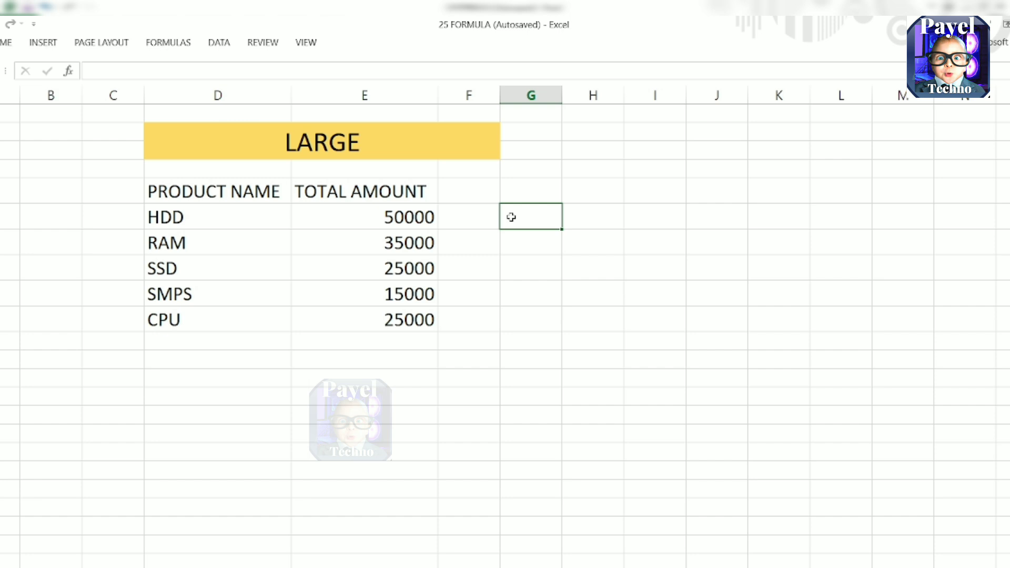
text(1ST)
key(Return)
text(2ND)
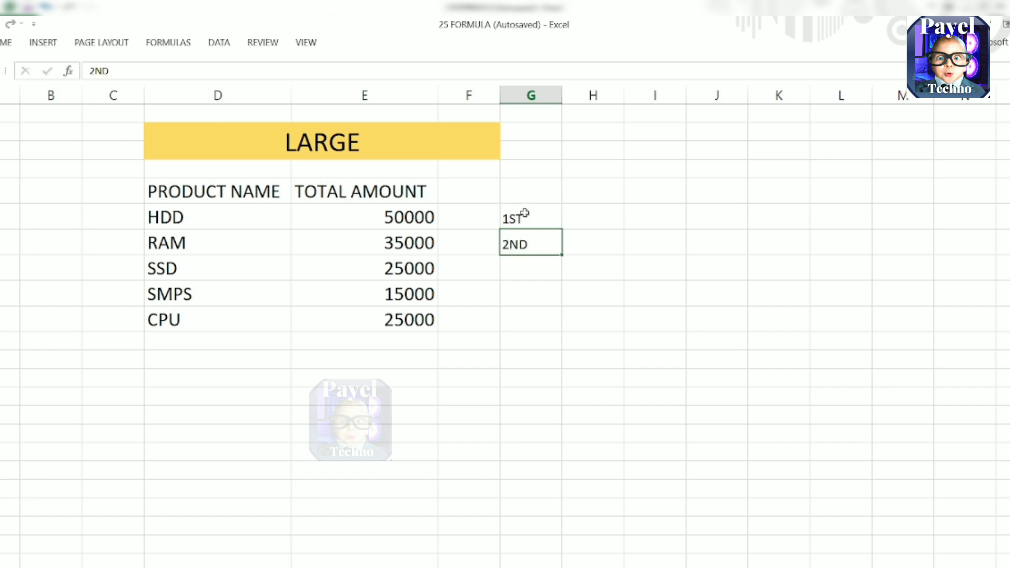
key(Return)
Enter =LARGE(E6:E10,1) beside the 1ST label to get the largest total amount
click(589, 213)
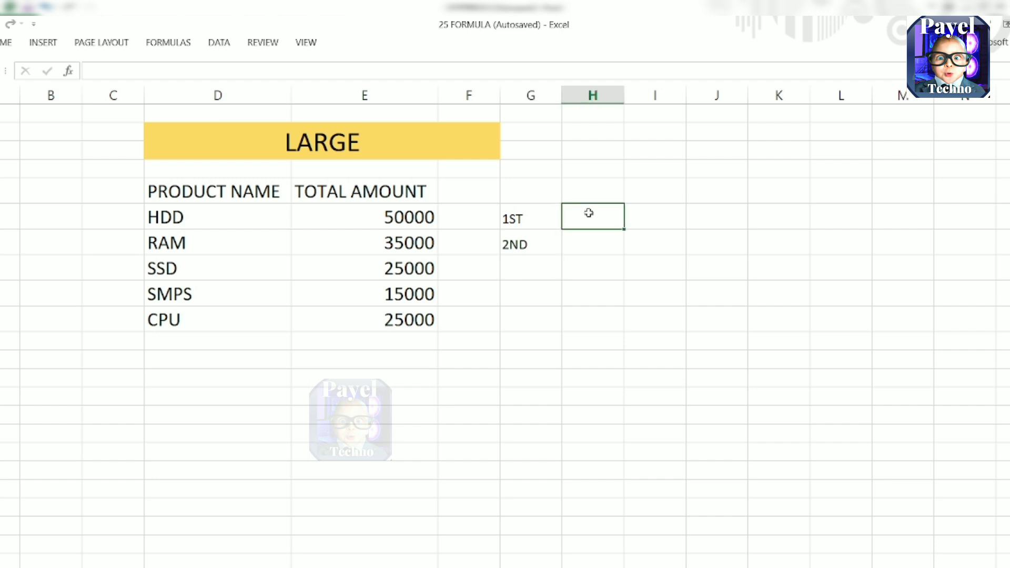
text(=LARGE()
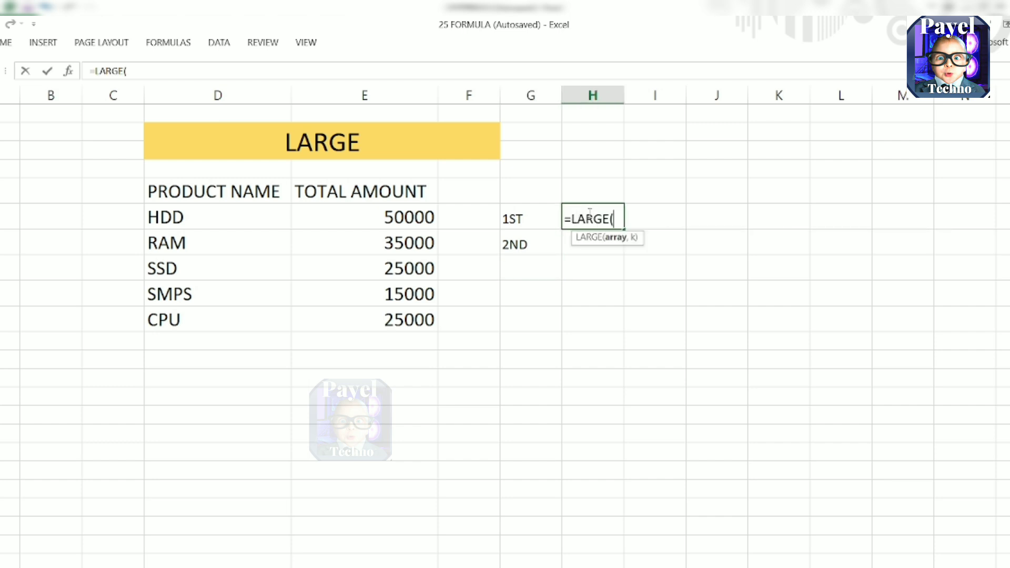
click(405, 218)
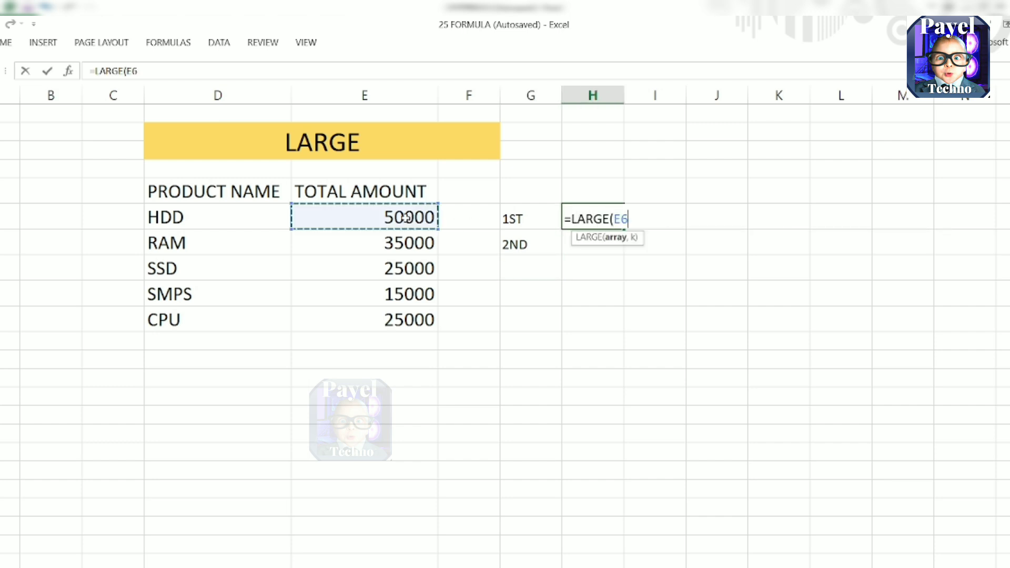
drag(406, 218, 413, 322)
text(,1))
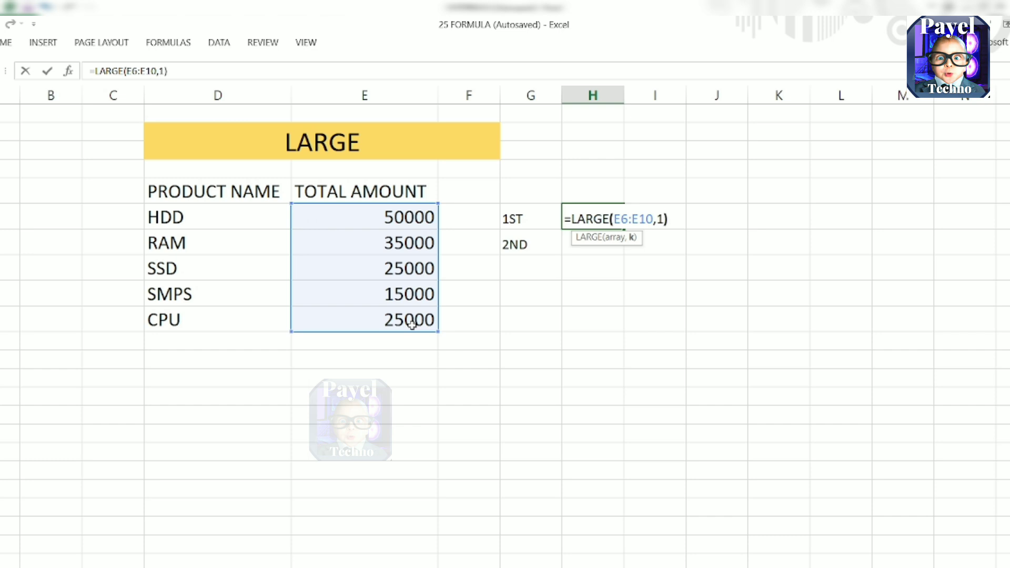
key(Return)
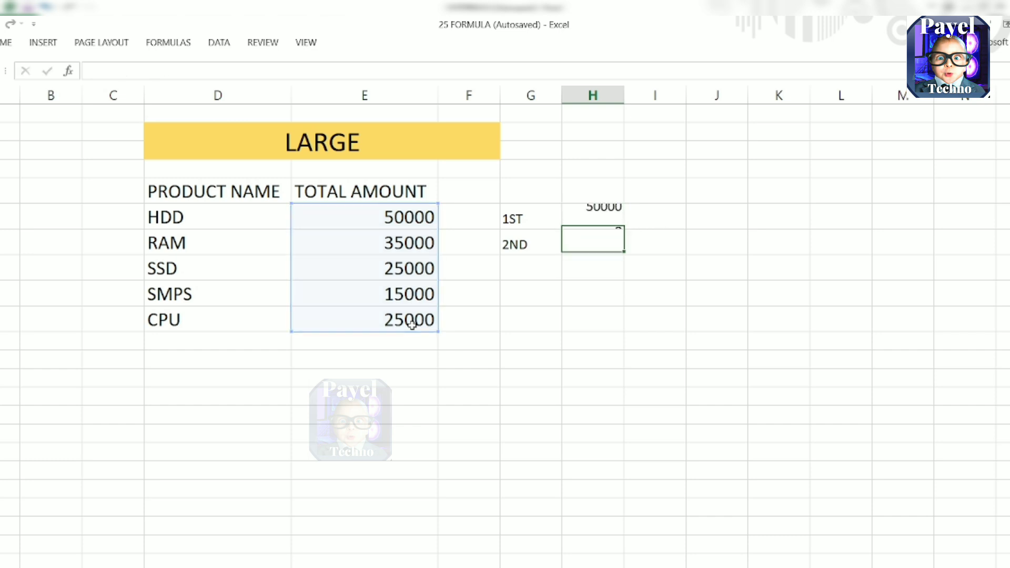
Enter =LARGE(E6:E10,2) beside the 2ND label to get the second-largest total amount
text(=)
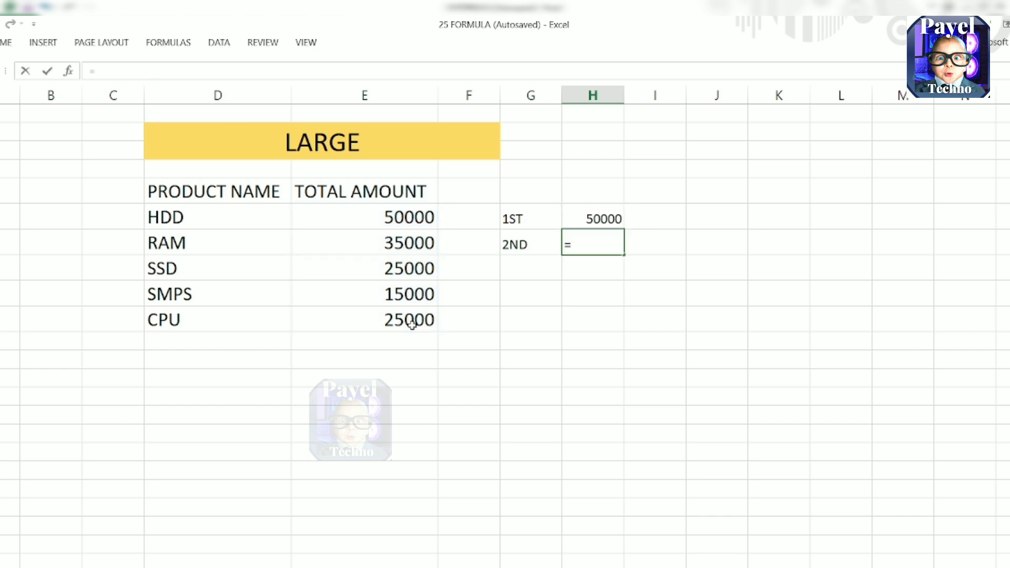
text(LAR)
key(Tab)
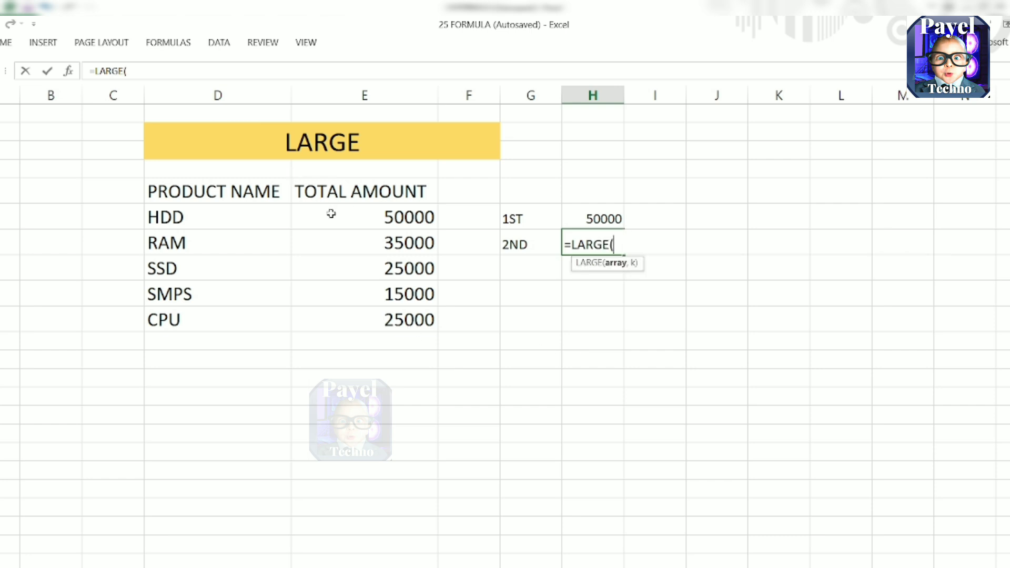
drag(331, 214, 399, 318)
text(,2)
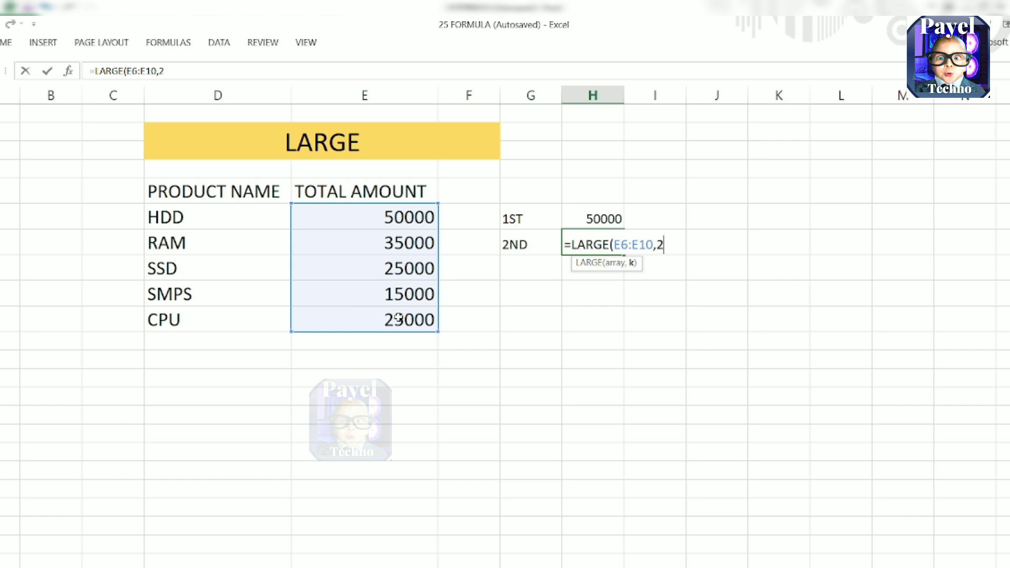
text())
key(Return)
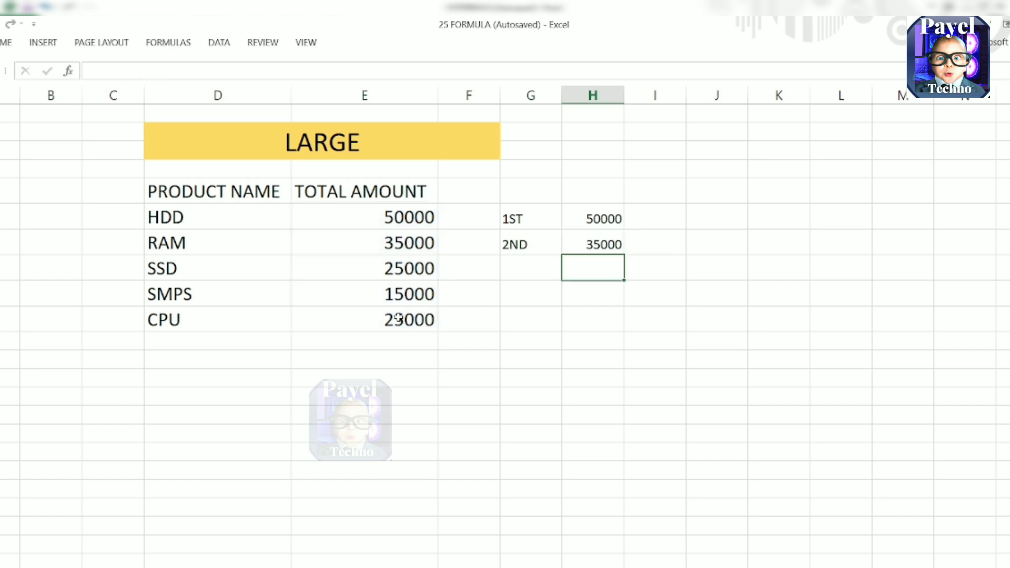
Change the total amount of SMPS to 45000 and of RAM to 65000 to test the LARGE formulas
click(409, 306)
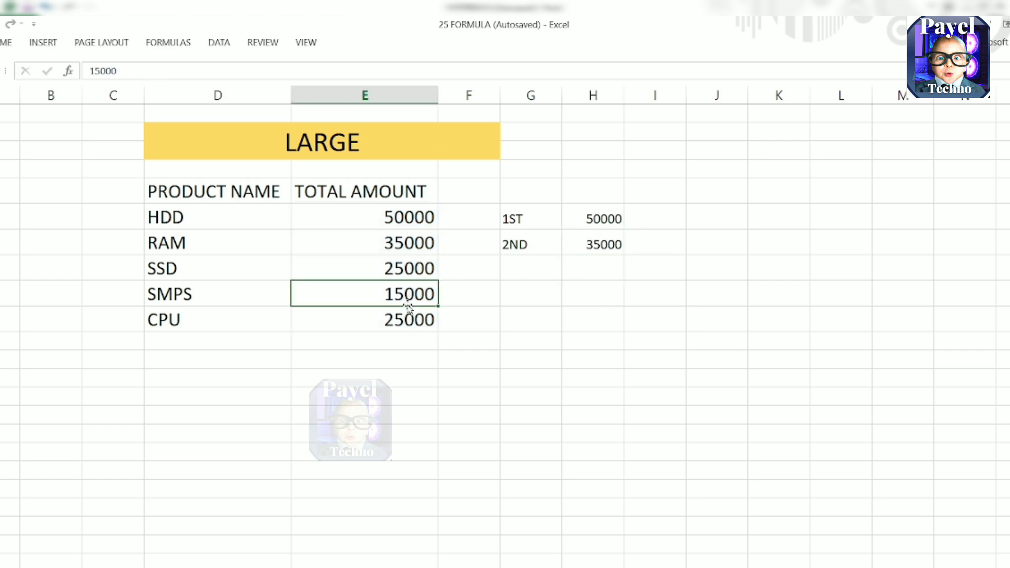
text(45000)
key(Return)
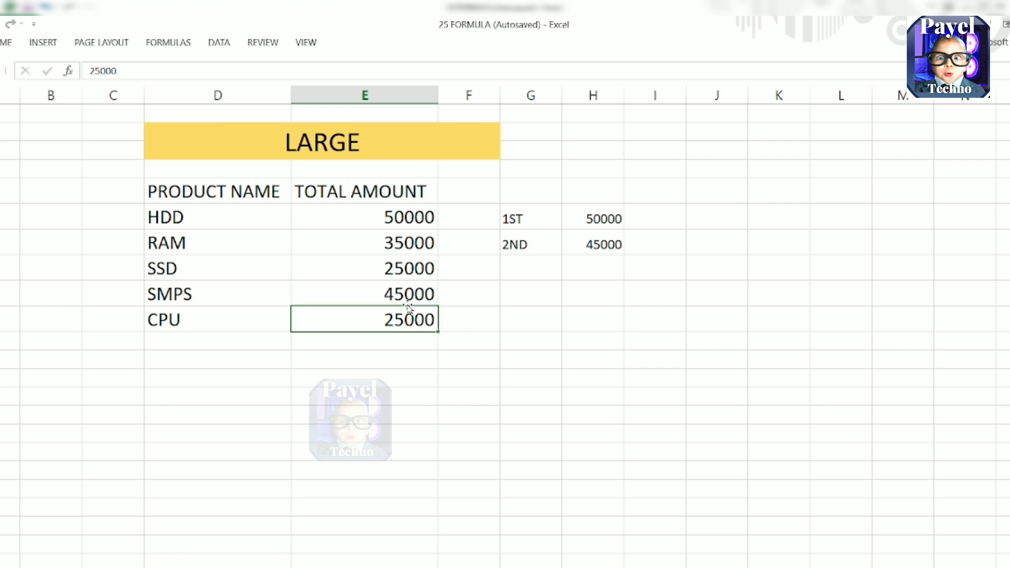
click(402, 233)
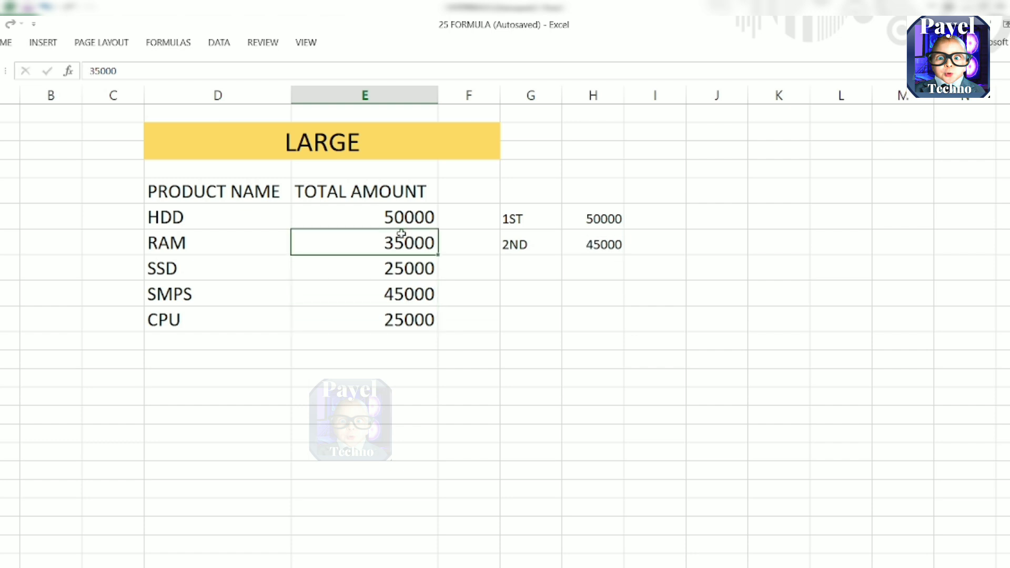
text(65000)
key(Return)
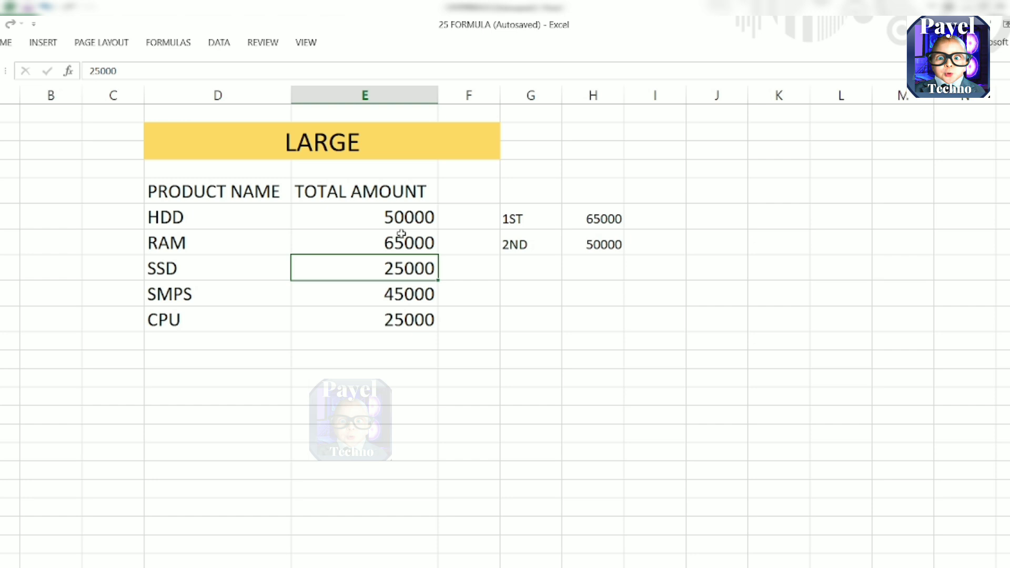
On the SMALL sheet, enter the labels 1ST in G7 and 2ND in G8
key(ctrl+Page_Down)
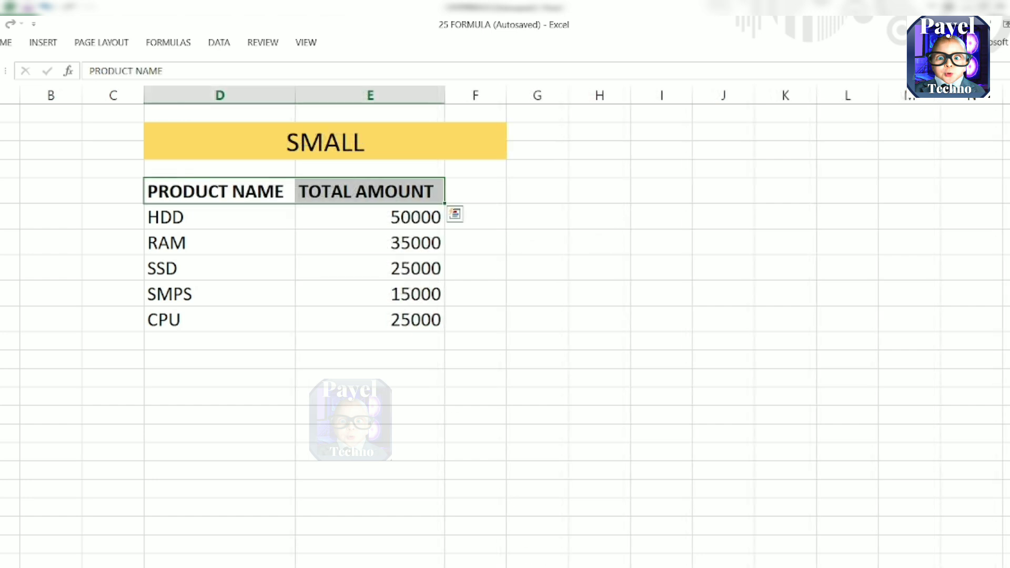
click(549, 240)
text(1ST)
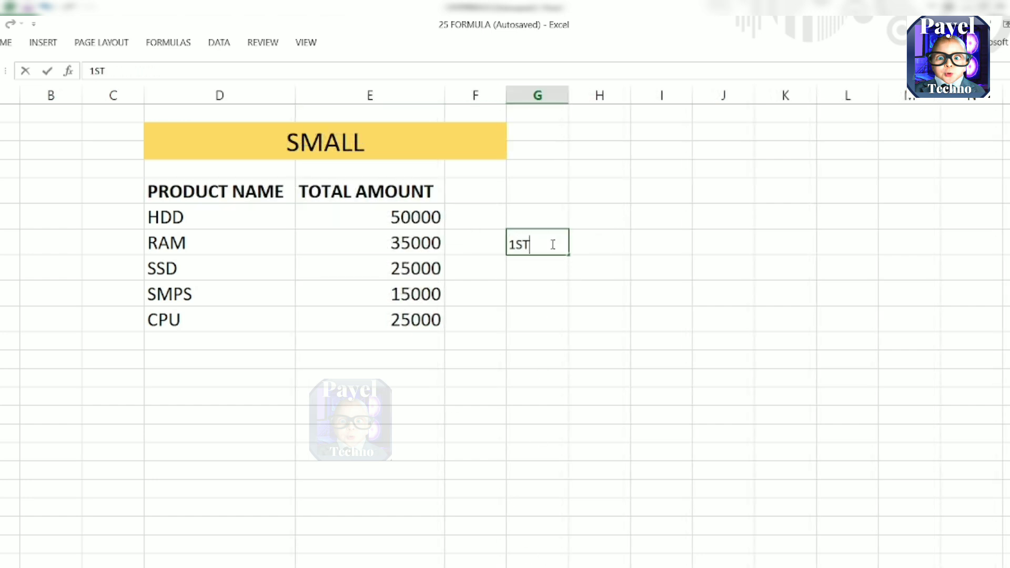
key(Return)
text(2ND)
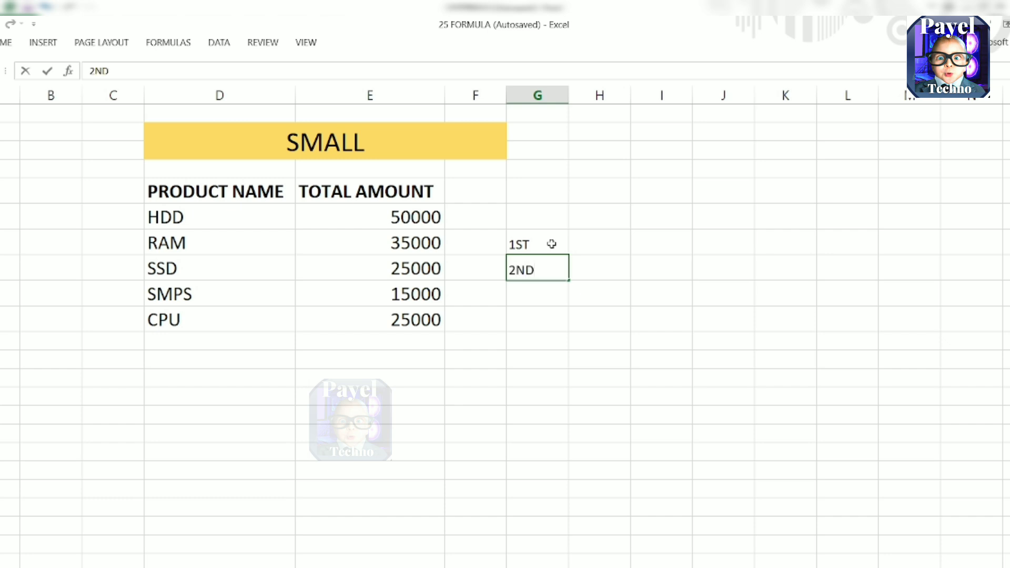
key(Return)
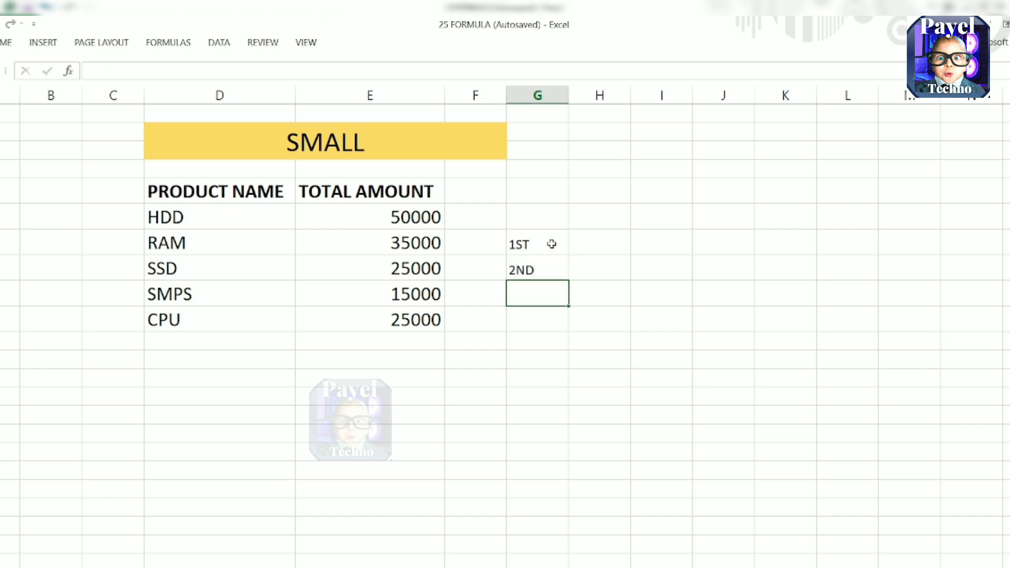
Enter =SMALL(E6:E10,1) beside the 1ST label to get the smallest total amount
click(609, 241)
text(=)
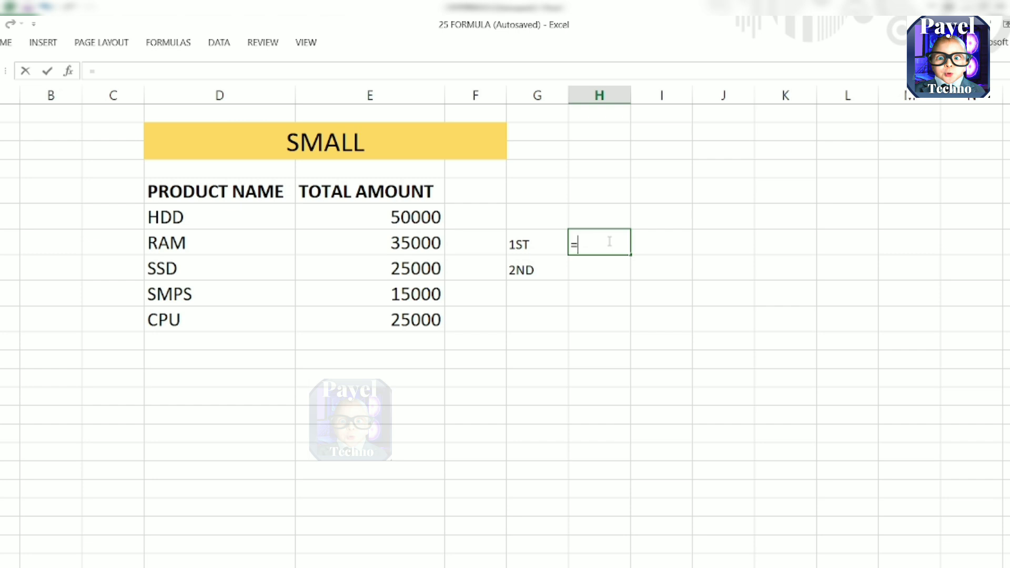
text(SMALL()
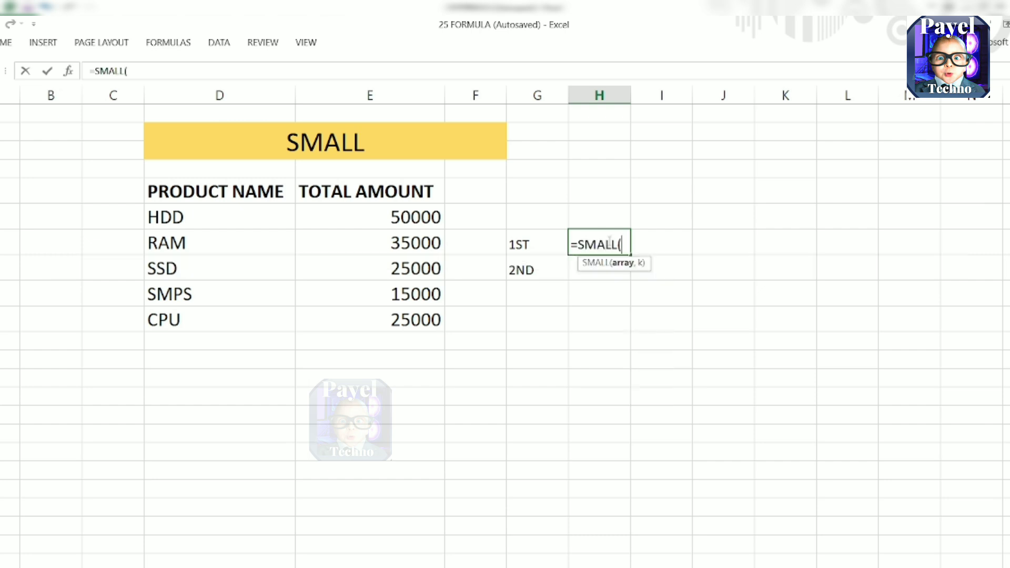
drag(421, 212, 413, 334)
text(,)
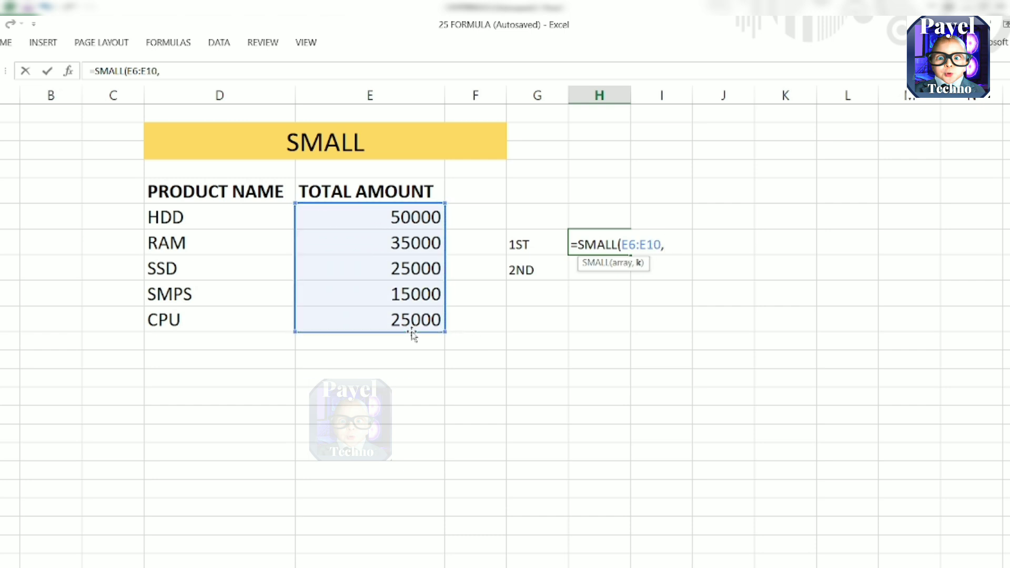
text(1))
key(Return)
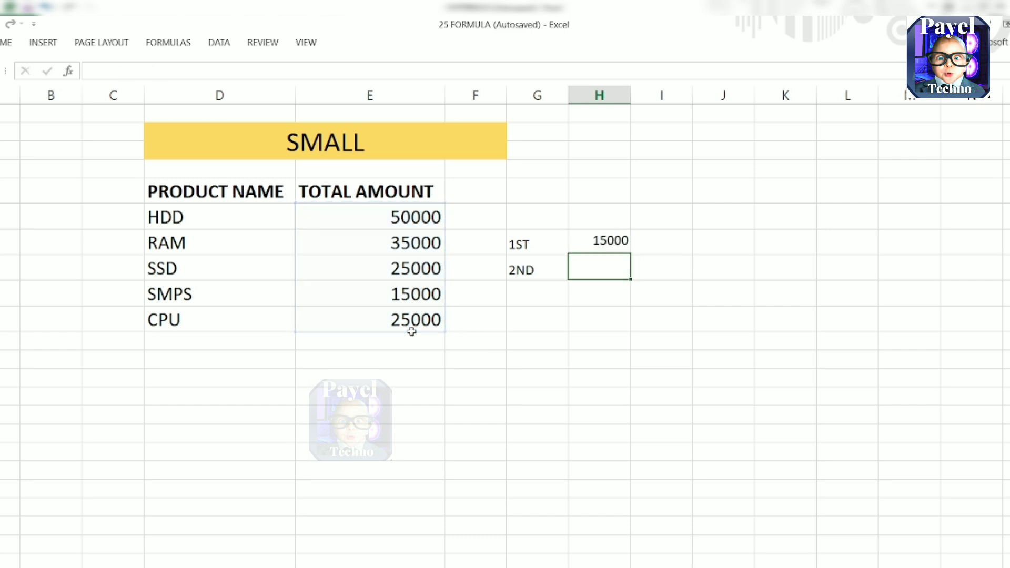
Enter =SMALL(E6:E10,2) beside the 2ND label to get the second-smallest total amount
text(=SMALL()
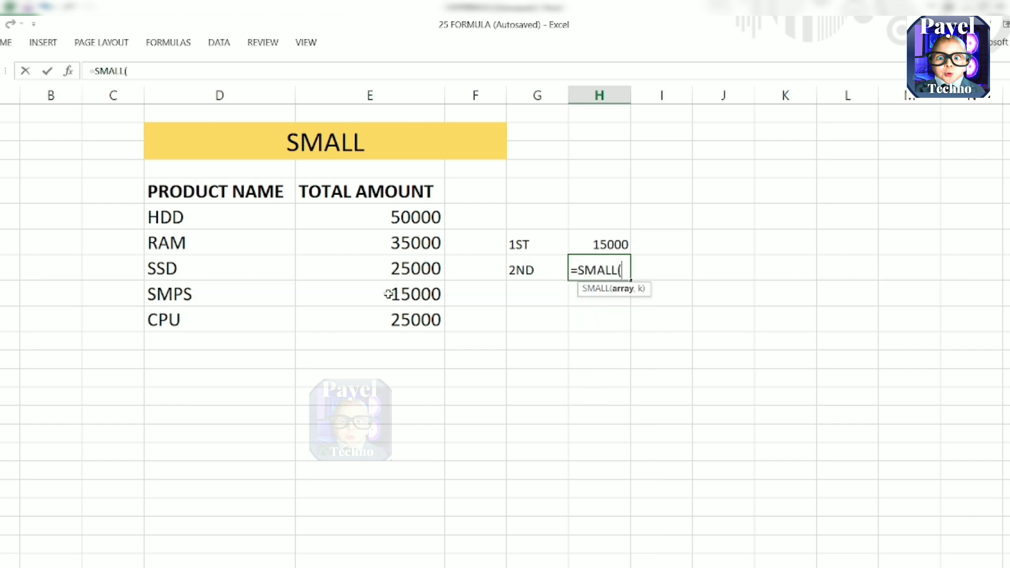
click(393, 221)
drag(393, 221, 425, 315)
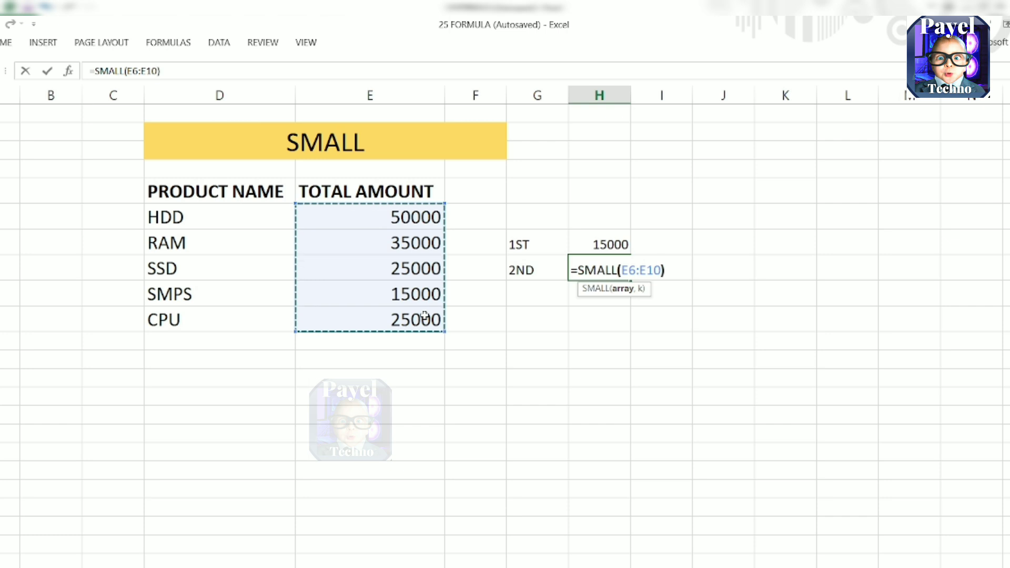
text())
key(BackSpace)
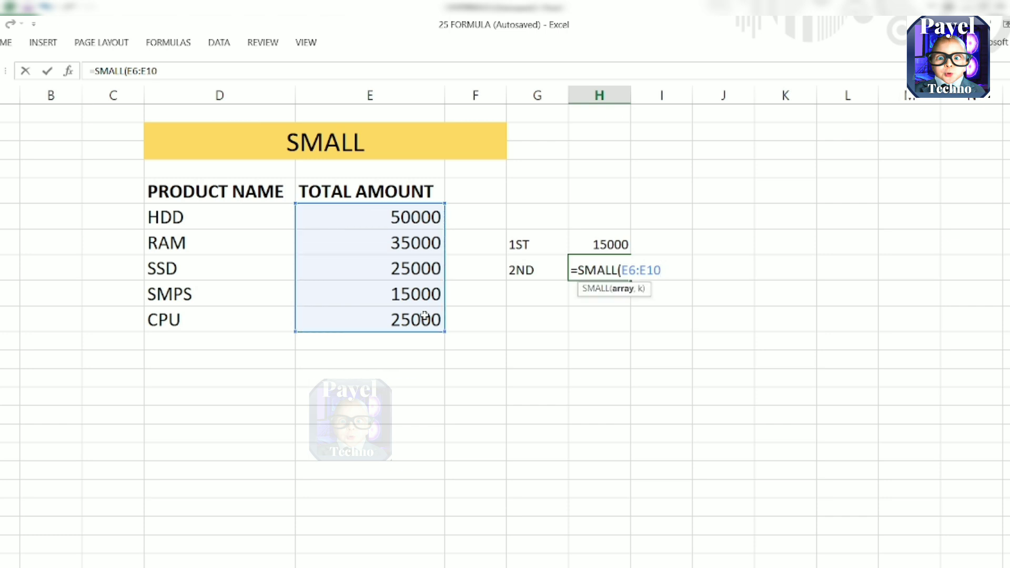
text(,2))
key(Return)
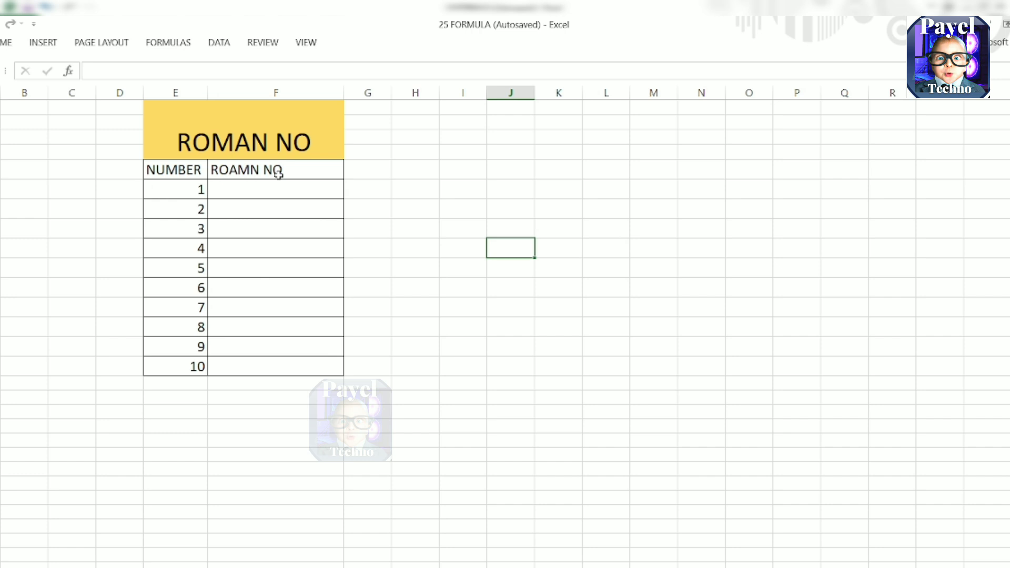
On the ROMAN NO sheet, enter =ROMAN(E6) beside number 1 and fill it down for all ten numbers
click(283, 189)
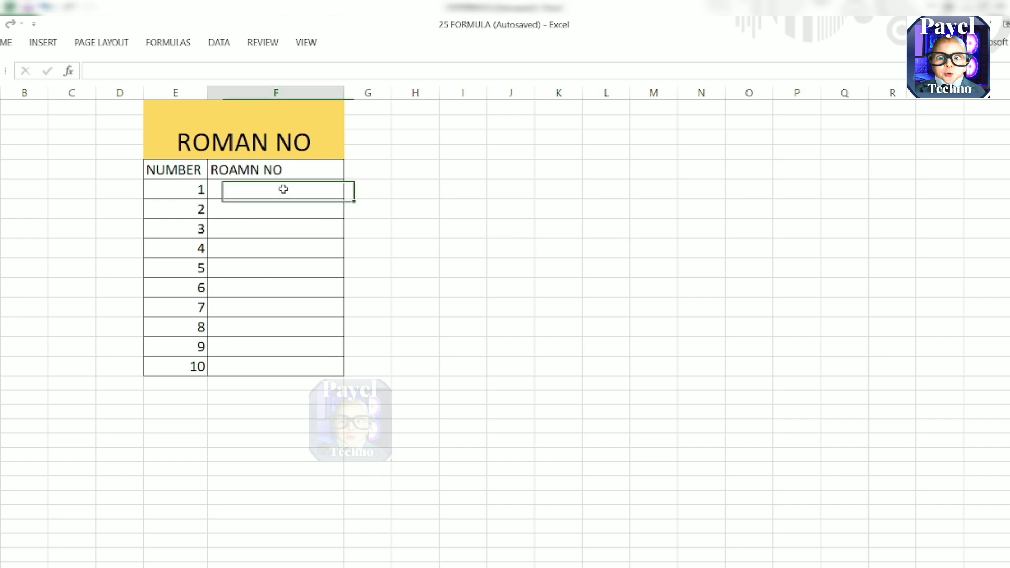
text(=ROMA)
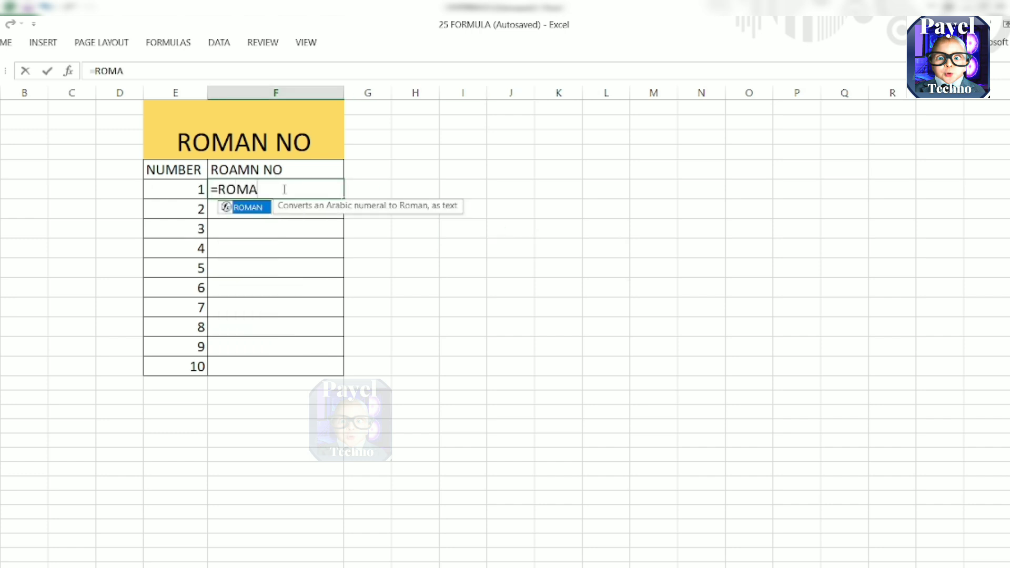
text(N()
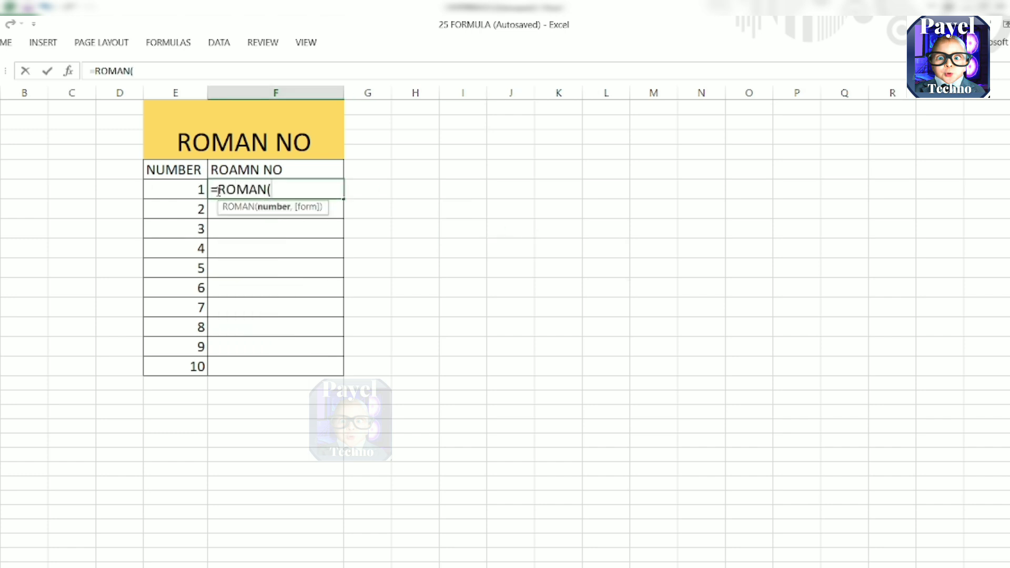
click(172, 186)
text())
key(Return)
click(277, 189)
double_click(343, 199)
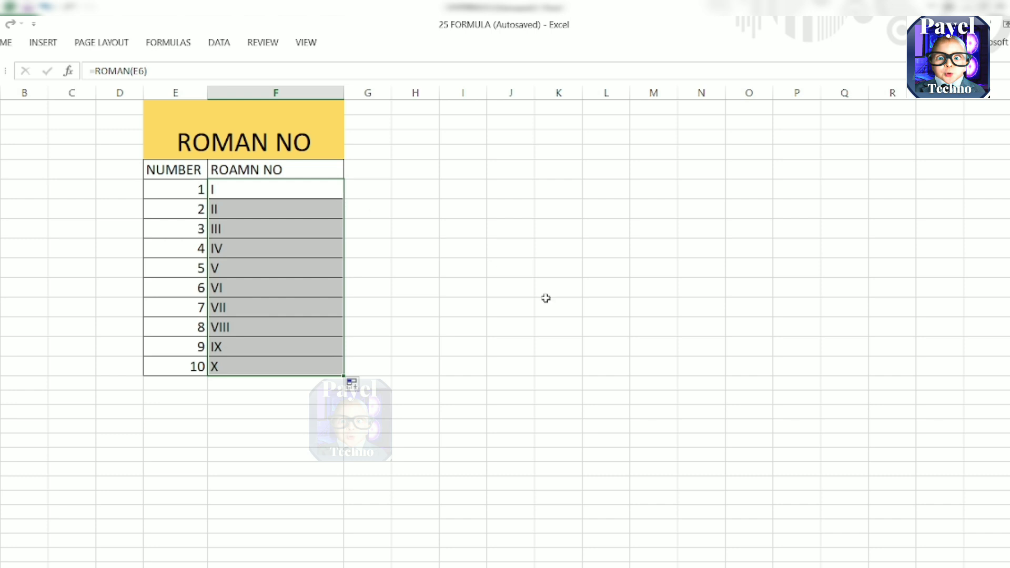
On the LEFT sheet, enter =LEFT(E6,2) beside JANUARY to extract the first two characters of the month name
click(292, 187)
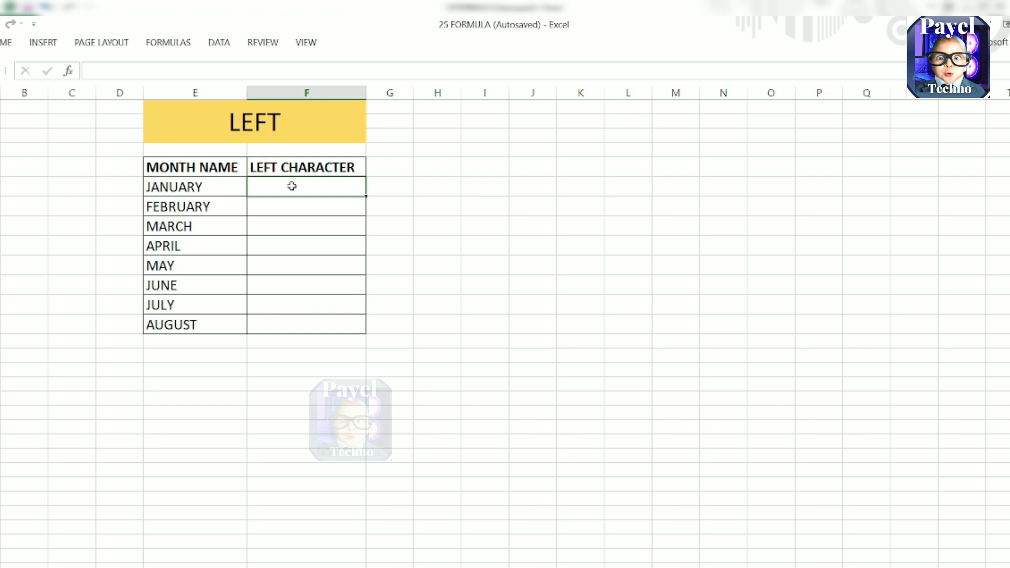
double_click(292, 186)
text(=LEFT()
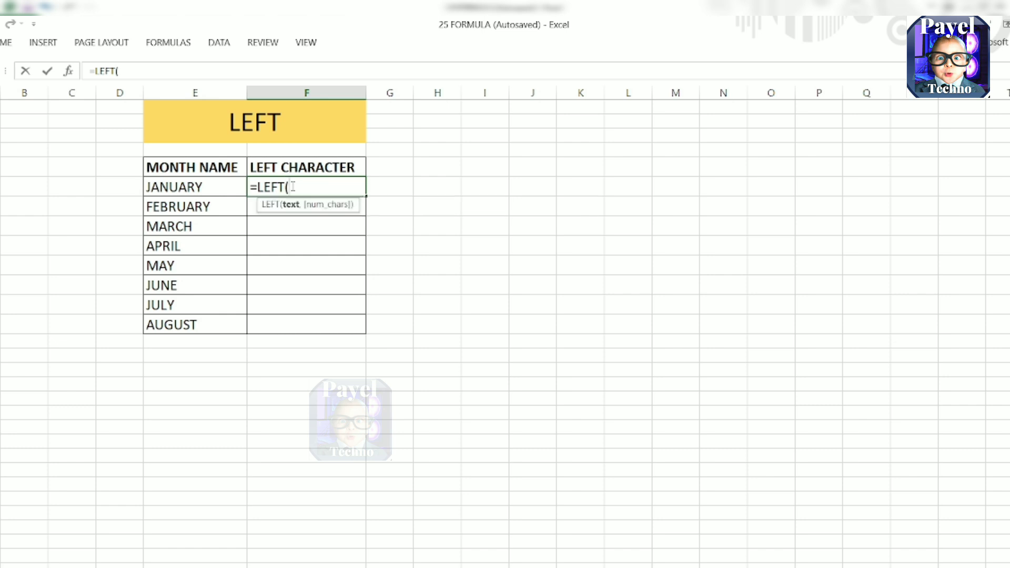
click(185, 187)
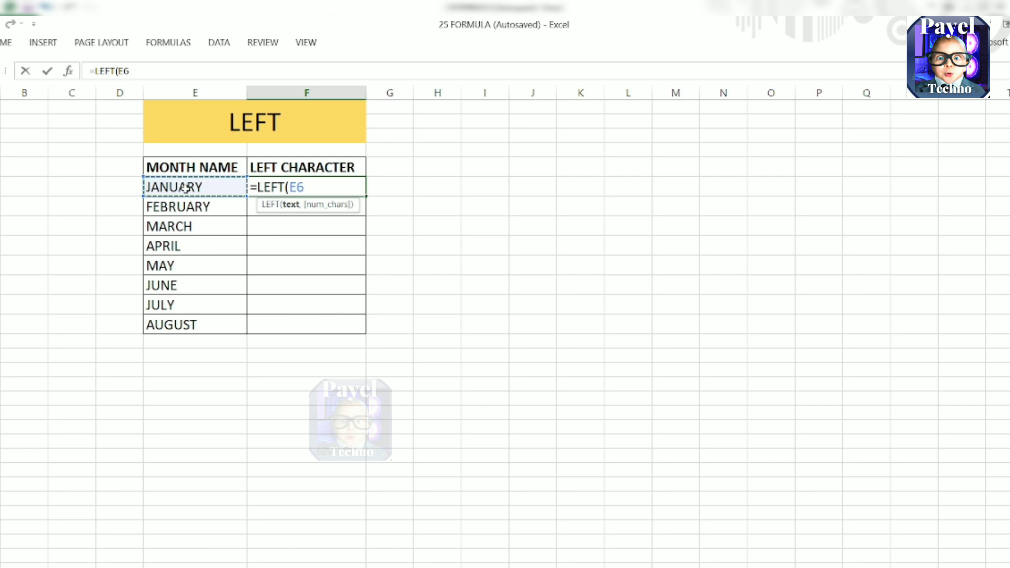
text(,)
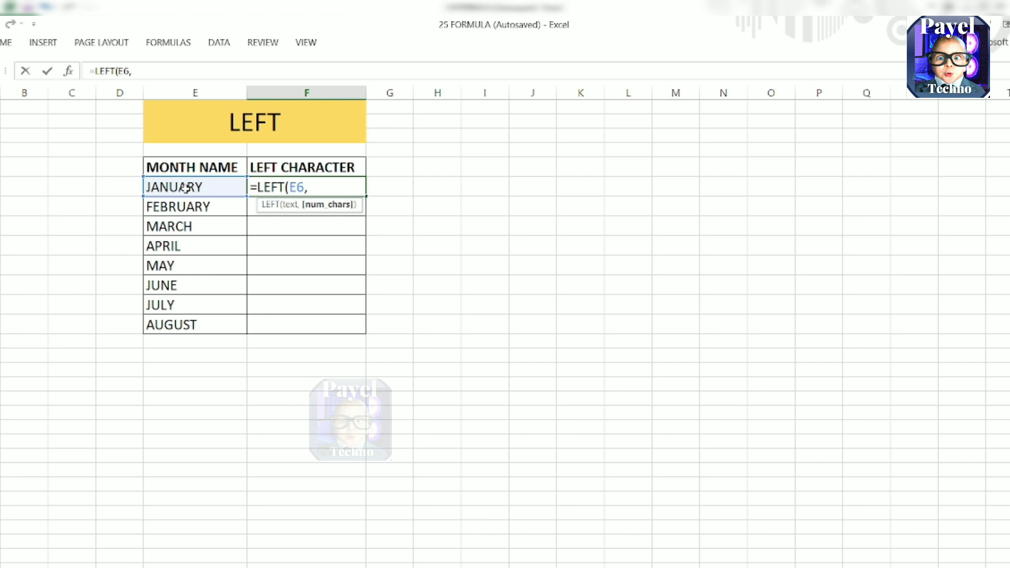
text(2))
key(Return)
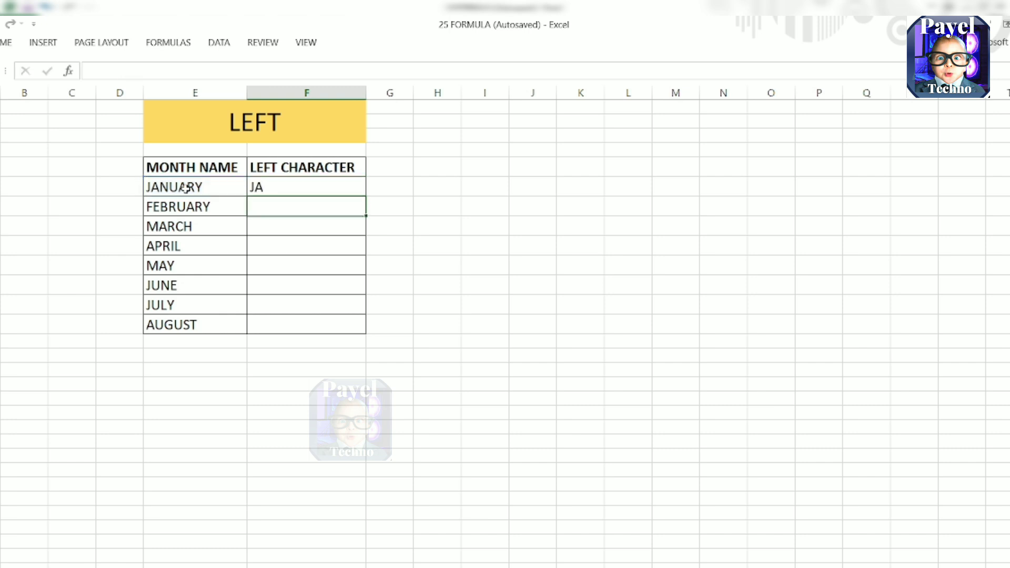
Fill the LEFT formula down the LEFT CHARACTER column for all months through AUGUST
click(293, 183)
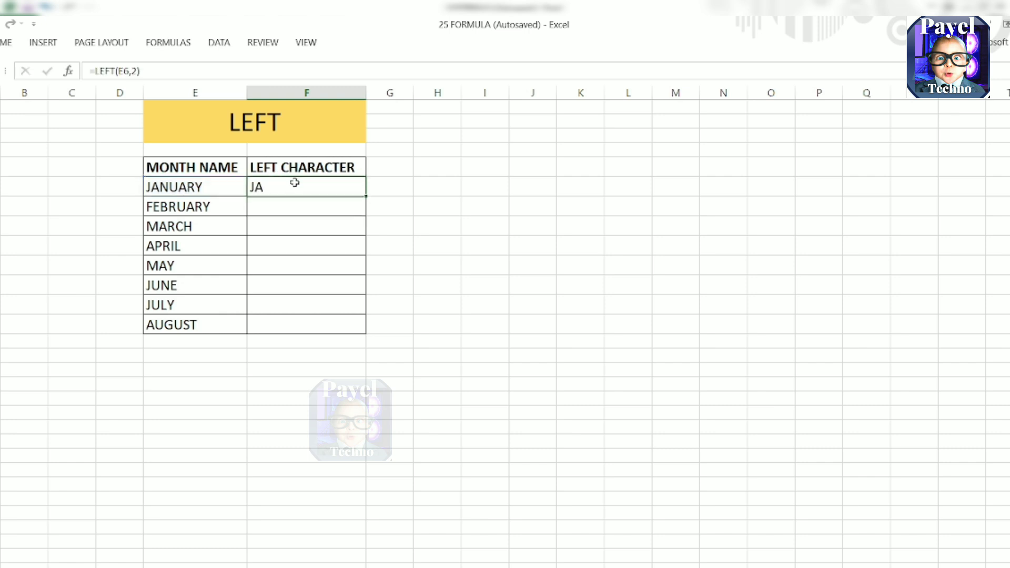
double_click(366, 199)
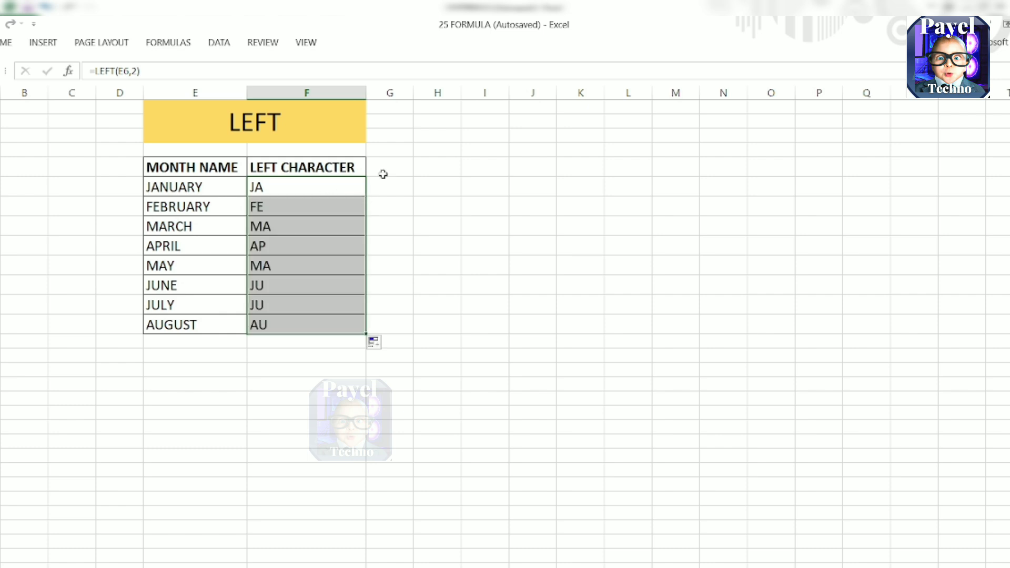
drag(456, 238, 444, 219)
click(444, 219)
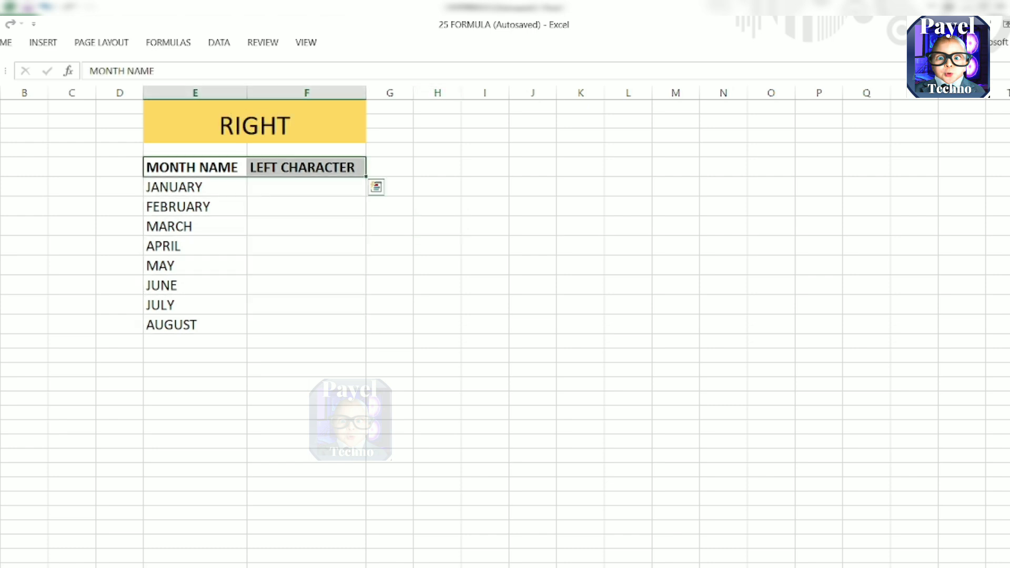
On the RIGHT sheet, enter =RIGHT(E6,4) beside JANUARY and fill it down for all months through AUGUST
click(305, 194)
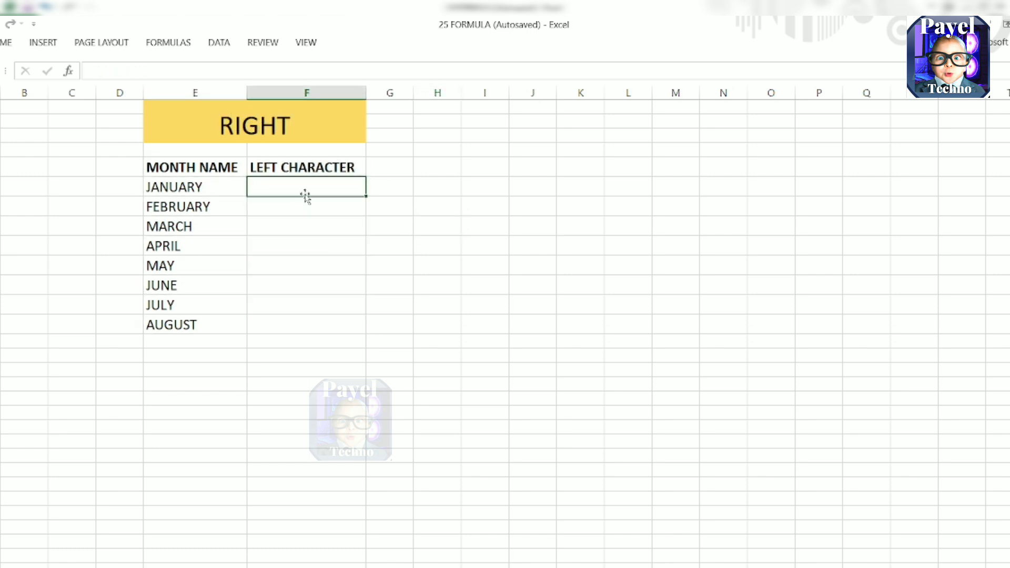
text(=RIGHT()
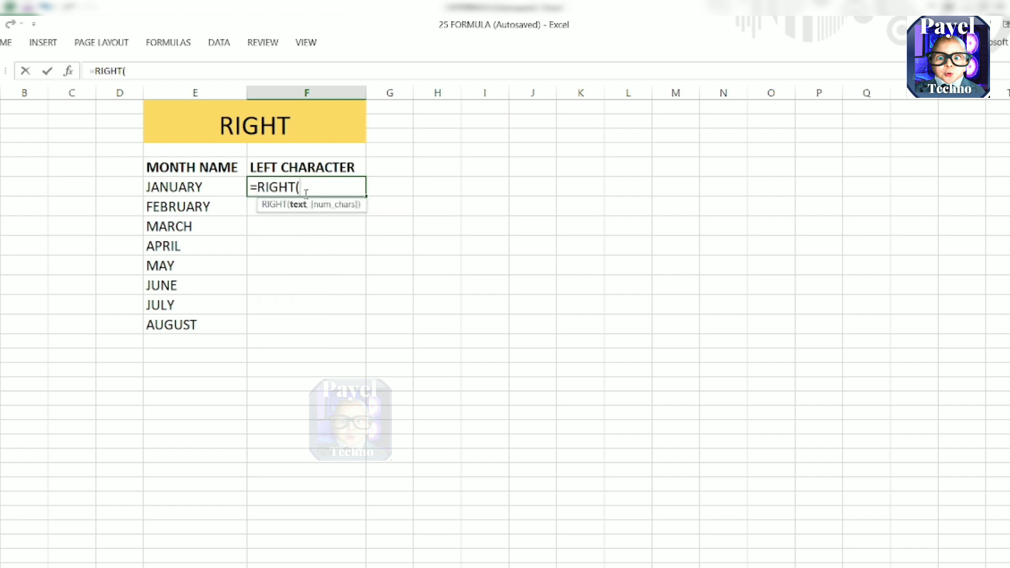
click(202, 184)
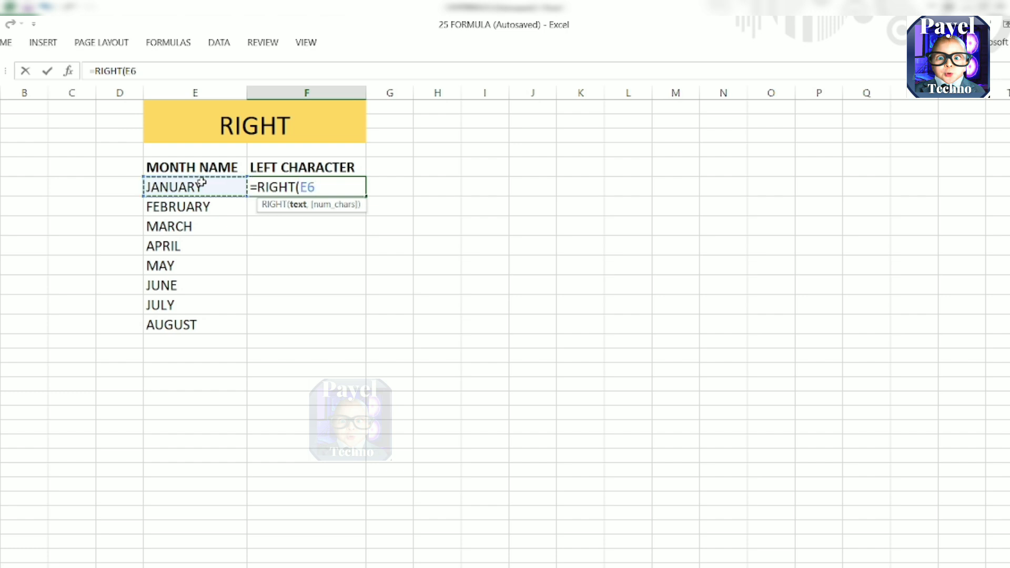
text(,)
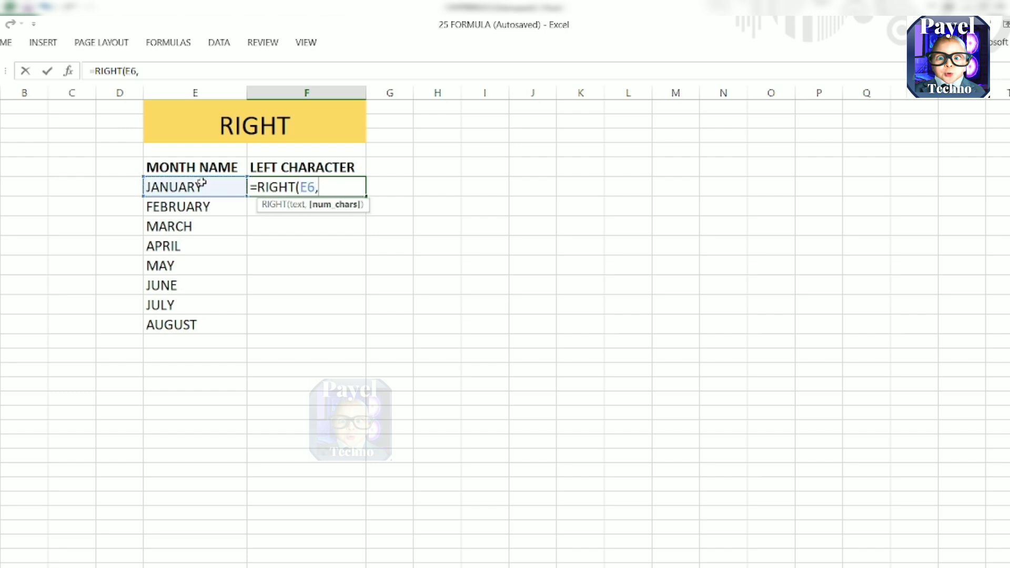
text(4)
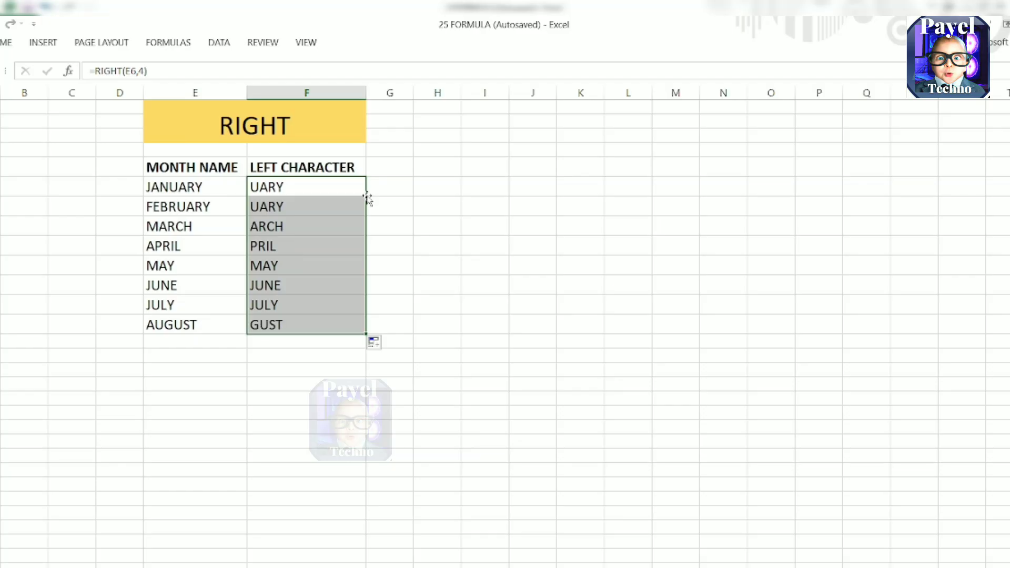
click(440, 195)
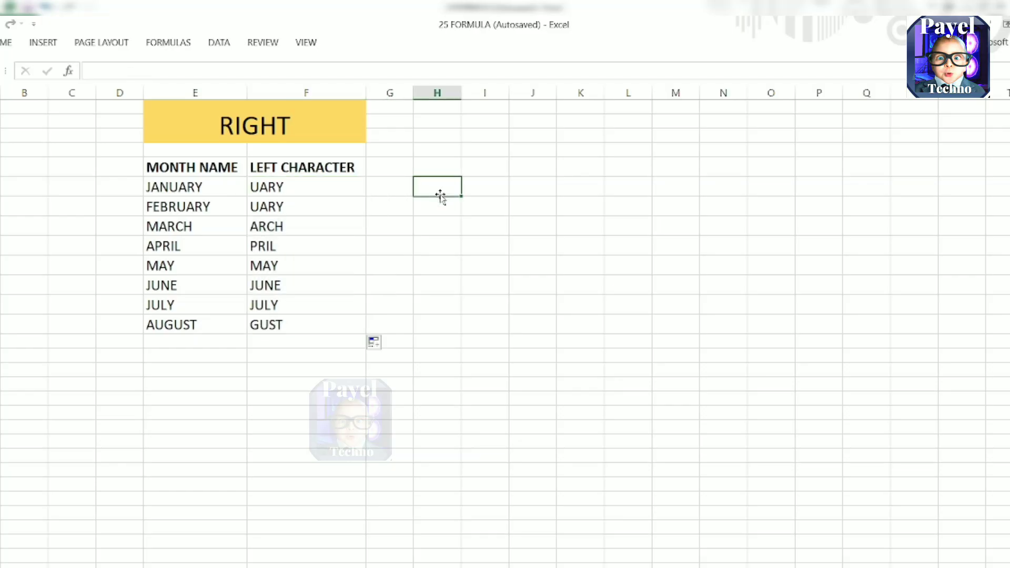
On the NOW sheet, merge and center a two-row block across columns F to K below the NOW heading
key(ctrl+Page_Down)
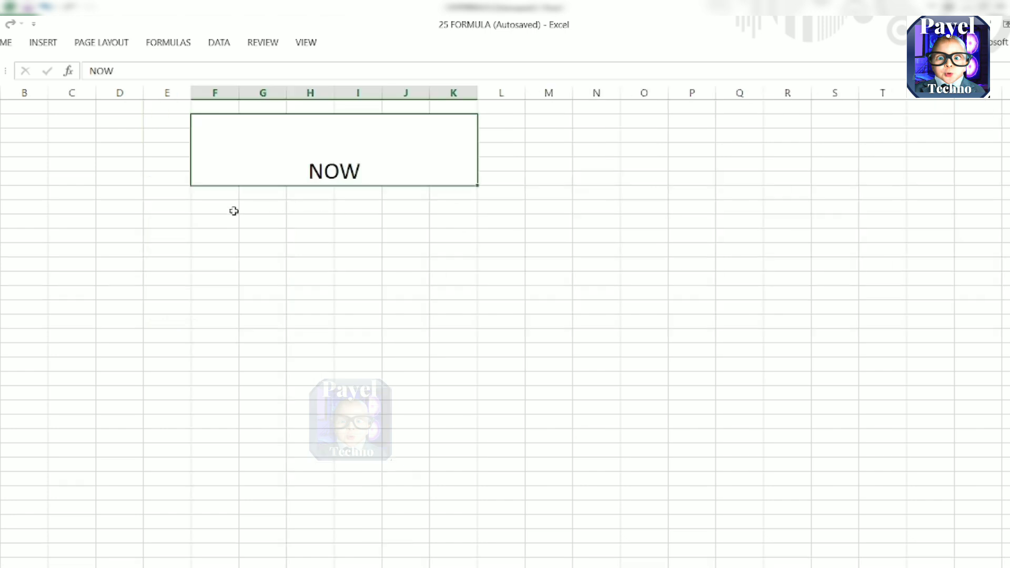
click(262, 212)
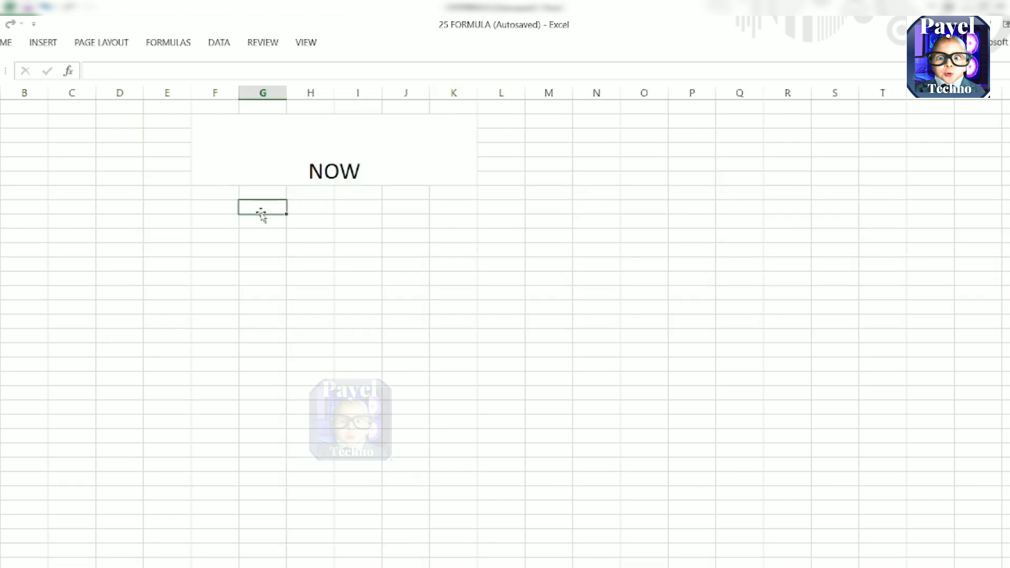
drag(232, 208, 470, 223)
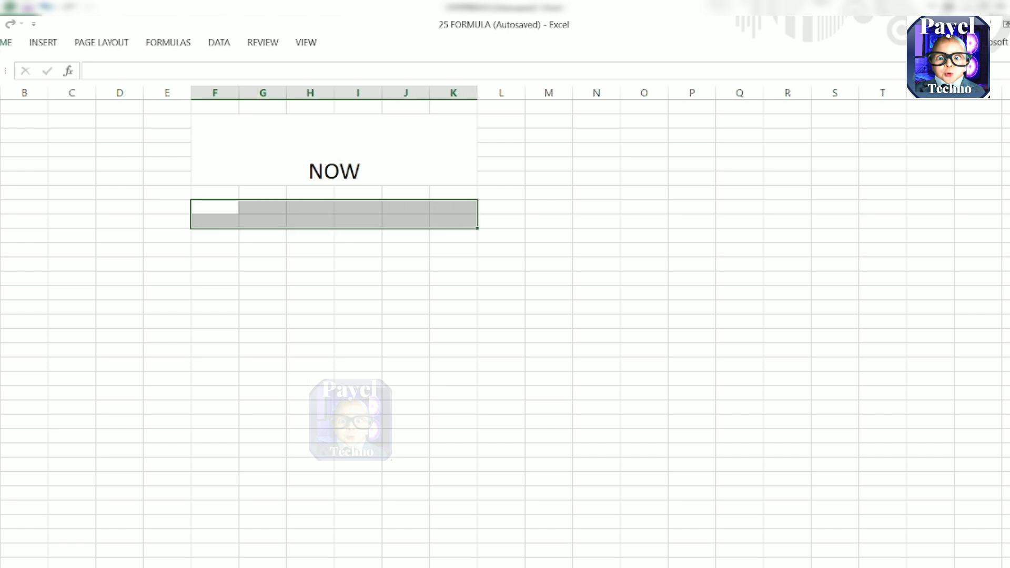
click(6, 43)
click(1003, 112)
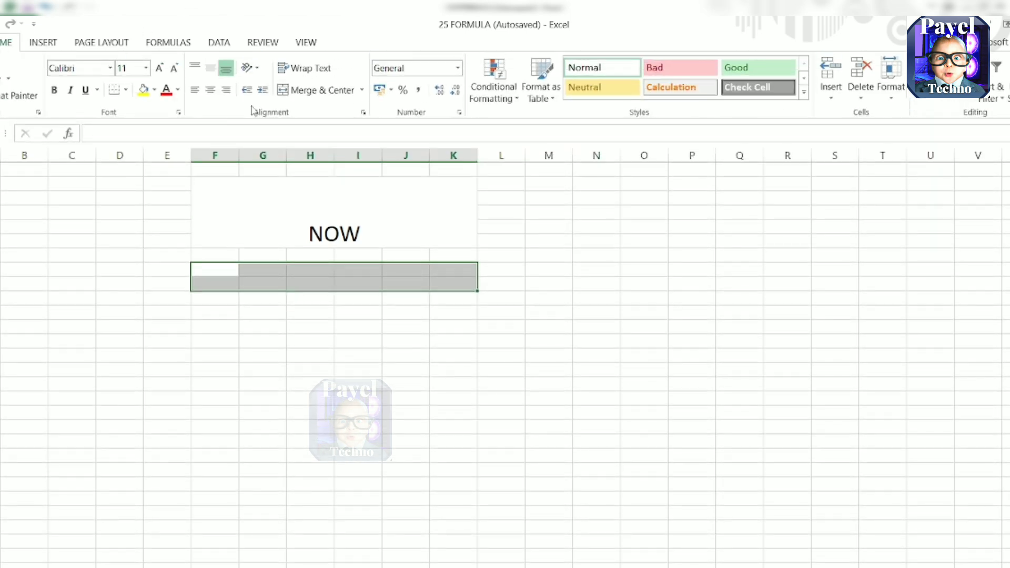
click(303, 95)
text(NOW)
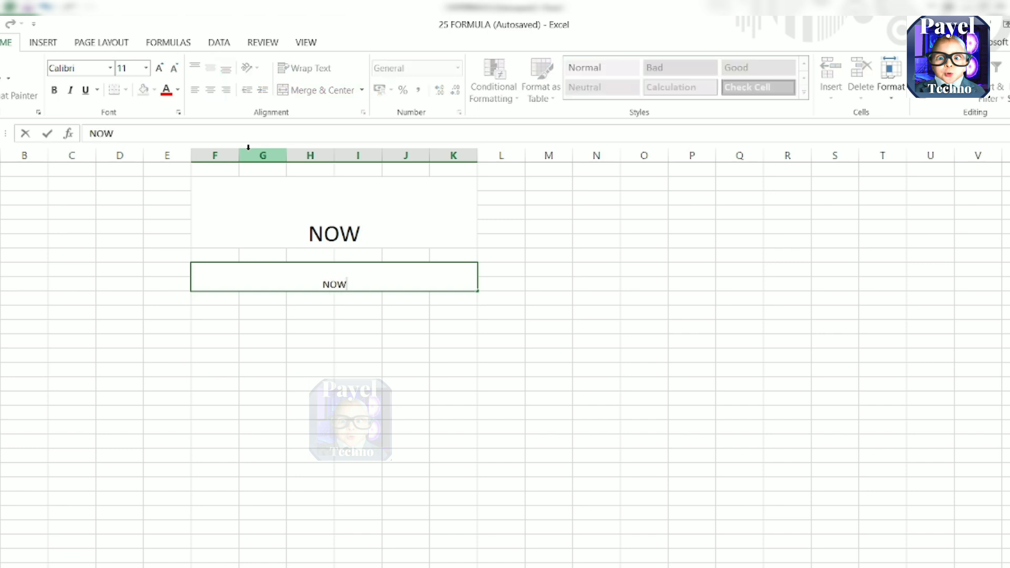
click(249, 150)
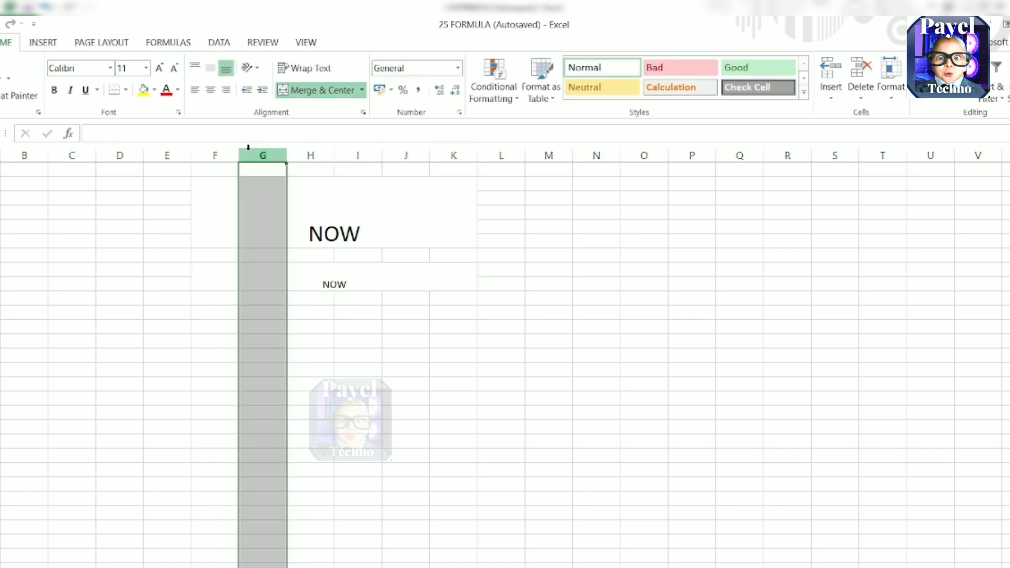
click(395, 280)
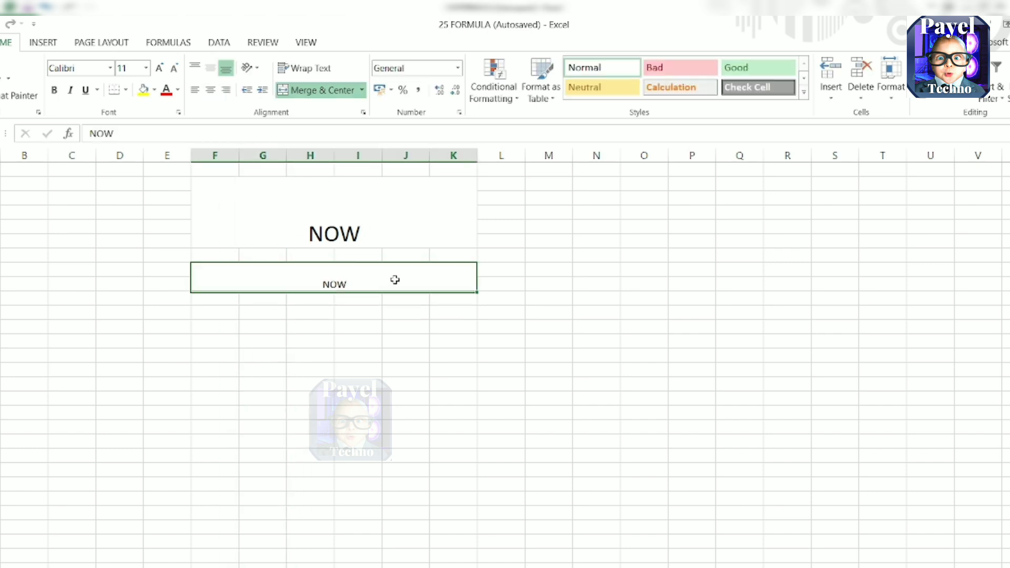
key(Delete)
Enter =NOW() in the merged cell below the NOW heading
text(=NO)
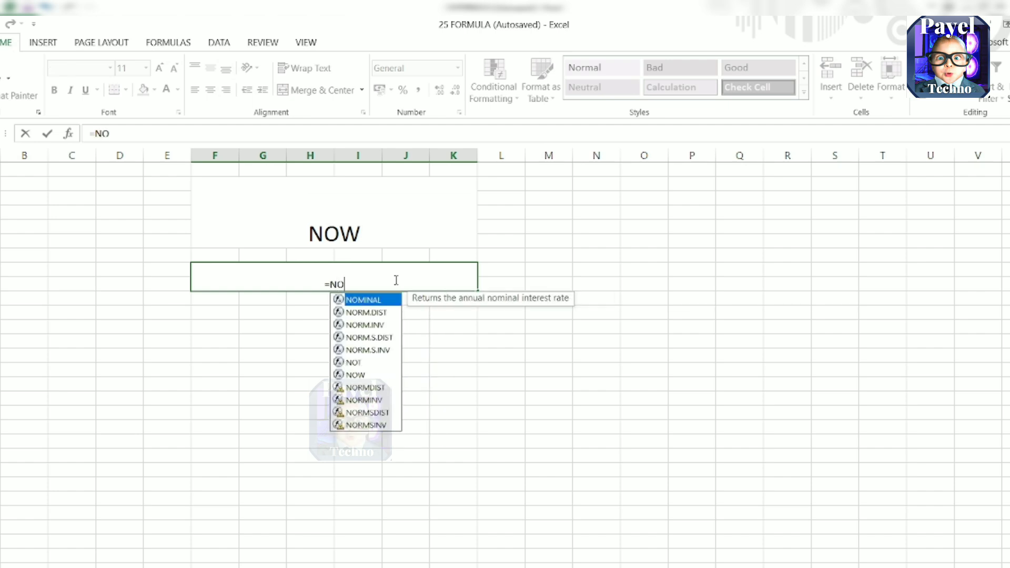
text(W()
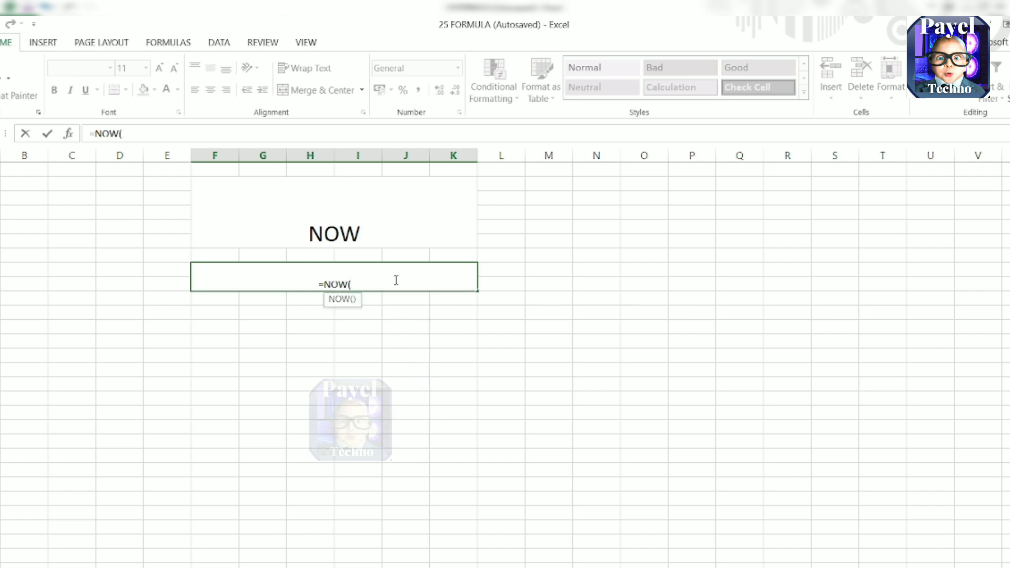
text())
key(Return)
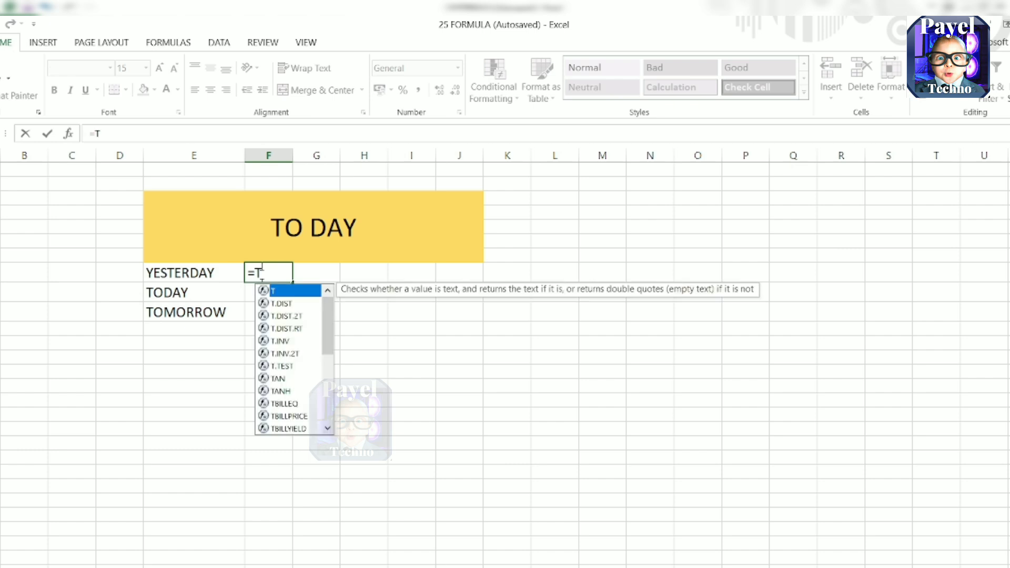
On the TO DAY sheet, enter =TODAY() in the cell beside YESTERDAY
text(ODA)
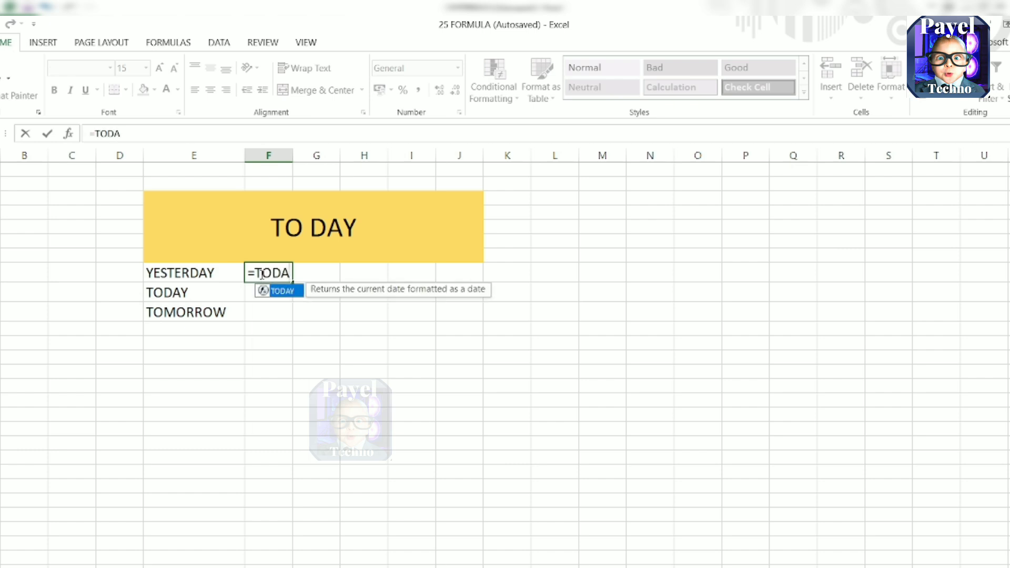
key(Tab)
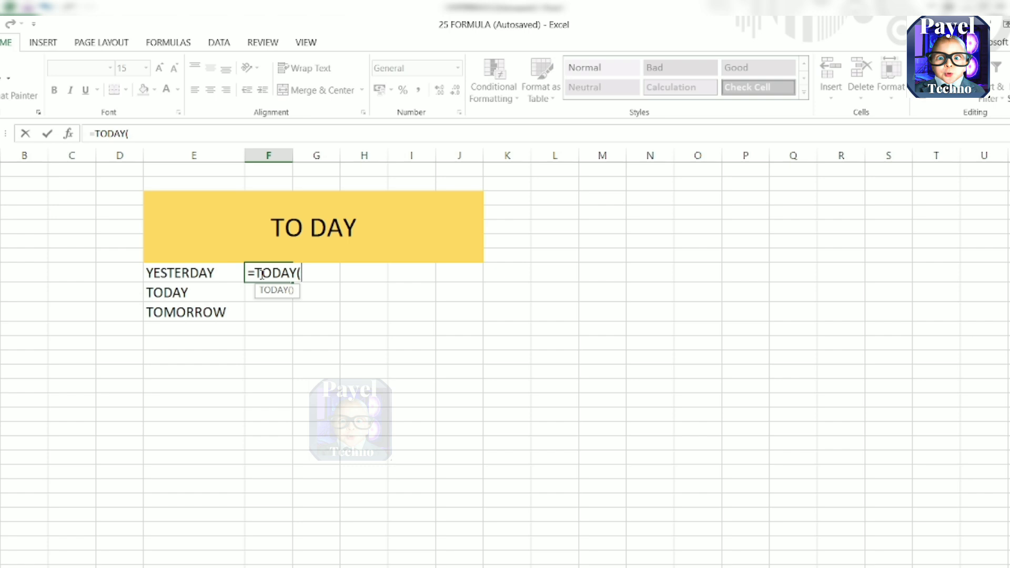
text())
key(Return)
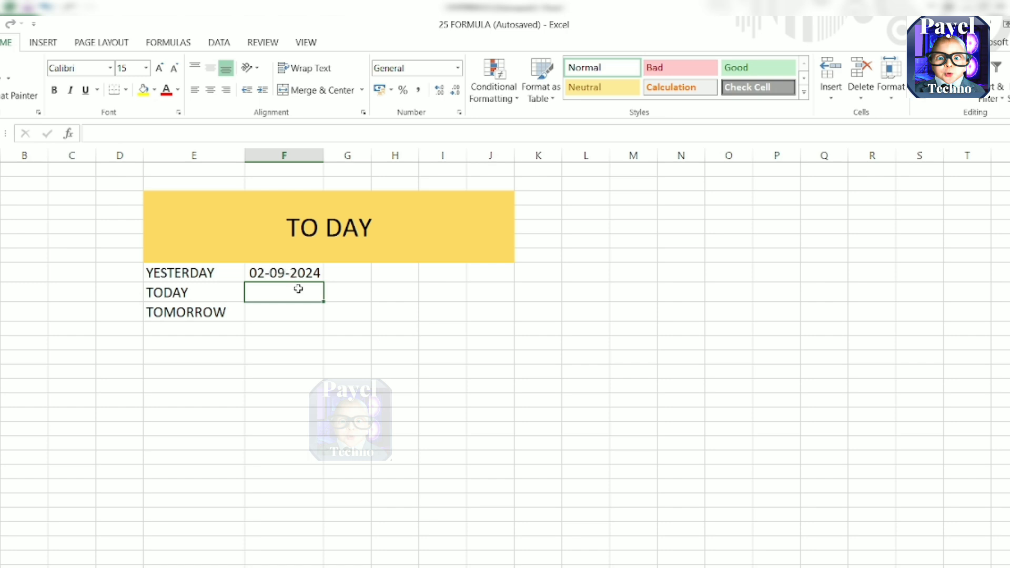
Edit the formula beside YESTERDAY to =TODAY()-1 so it returns the previous day's date
click(307, 266)
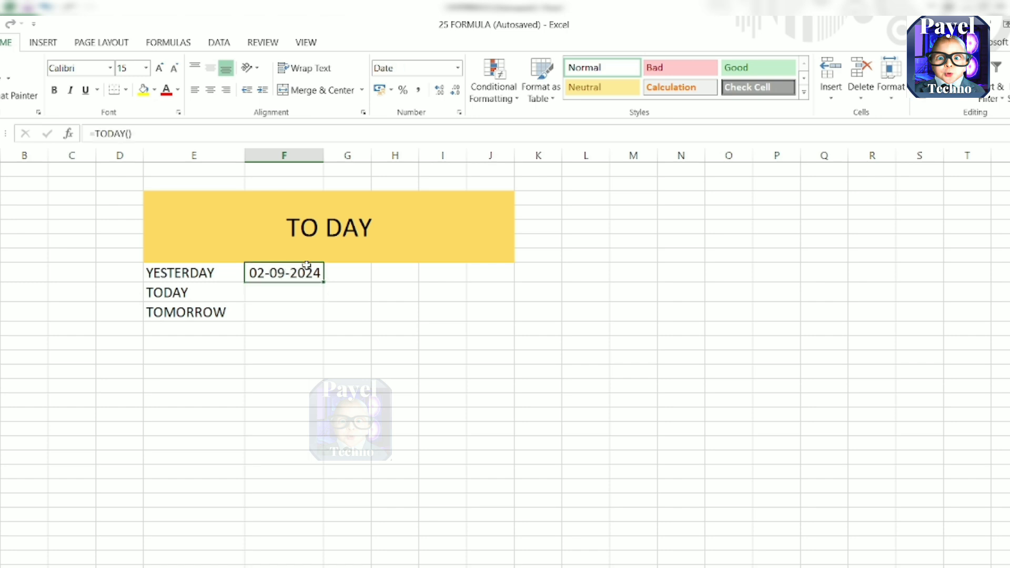
double_click(307, 266)
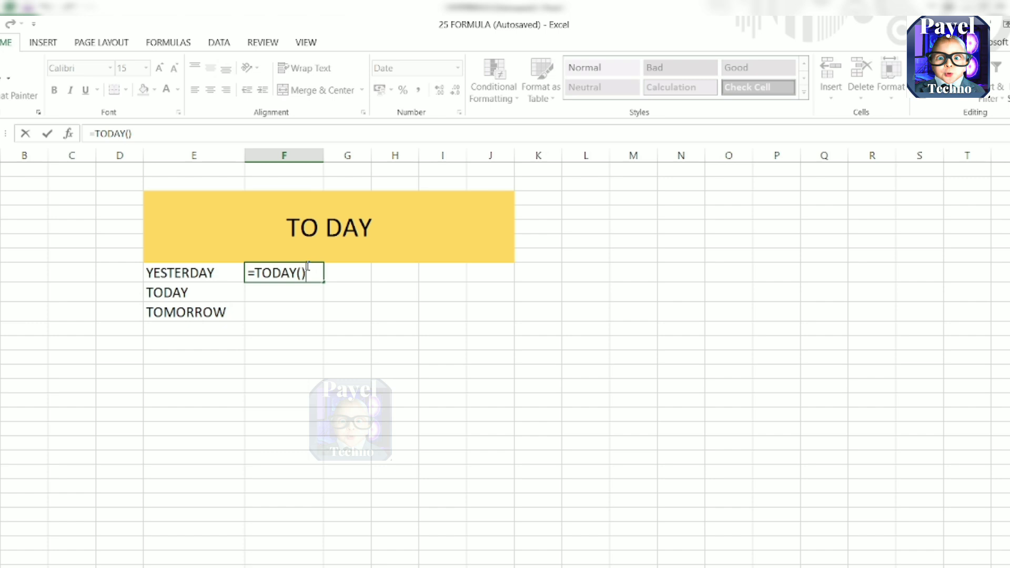
text(-1)
key(Return)
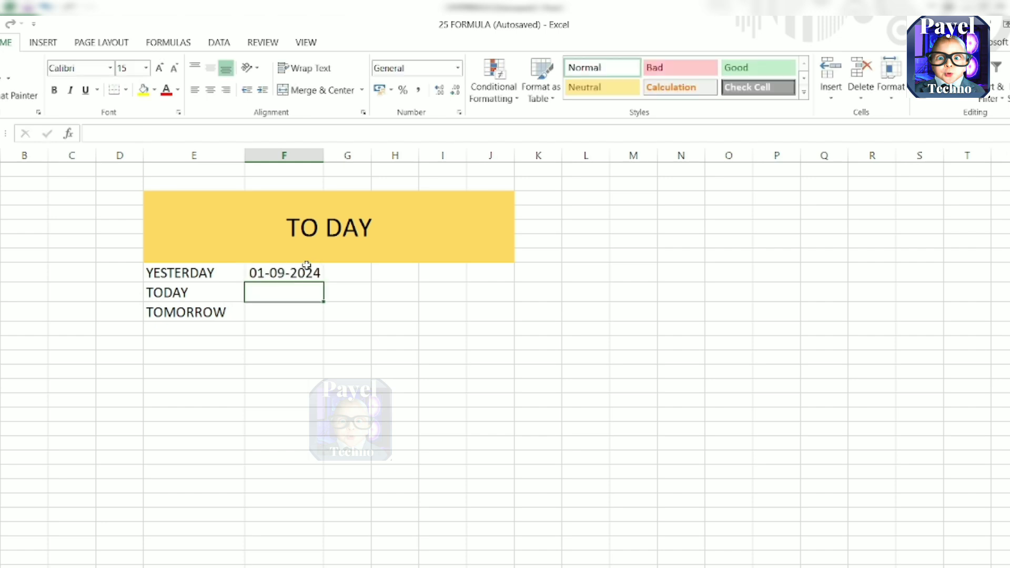
Enter =TODAY() in the cell beside the TODAY label, clearing any stray reference from between its parentheses
text(=)
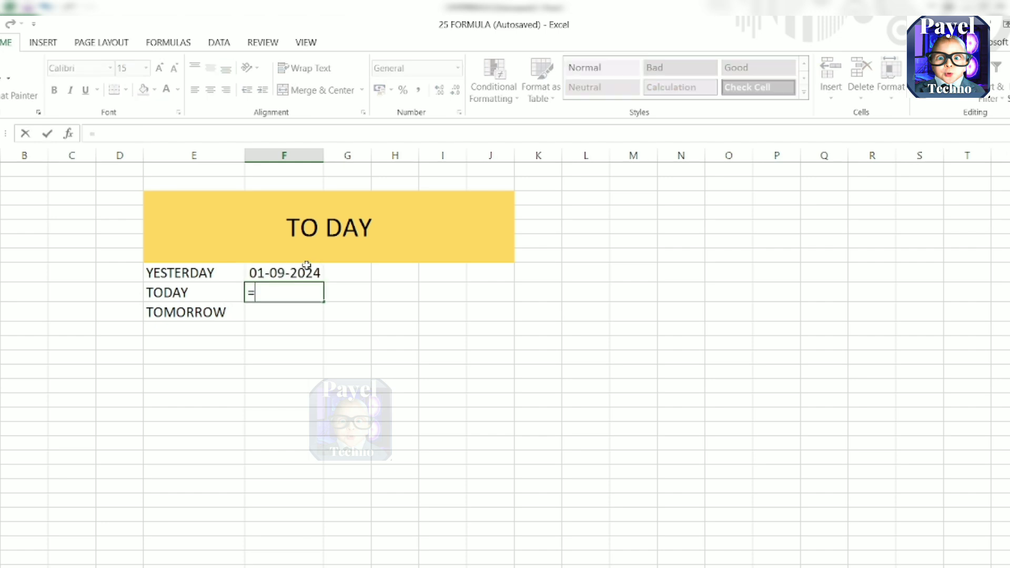
text(TODAY(LOWER!))
key(Return)
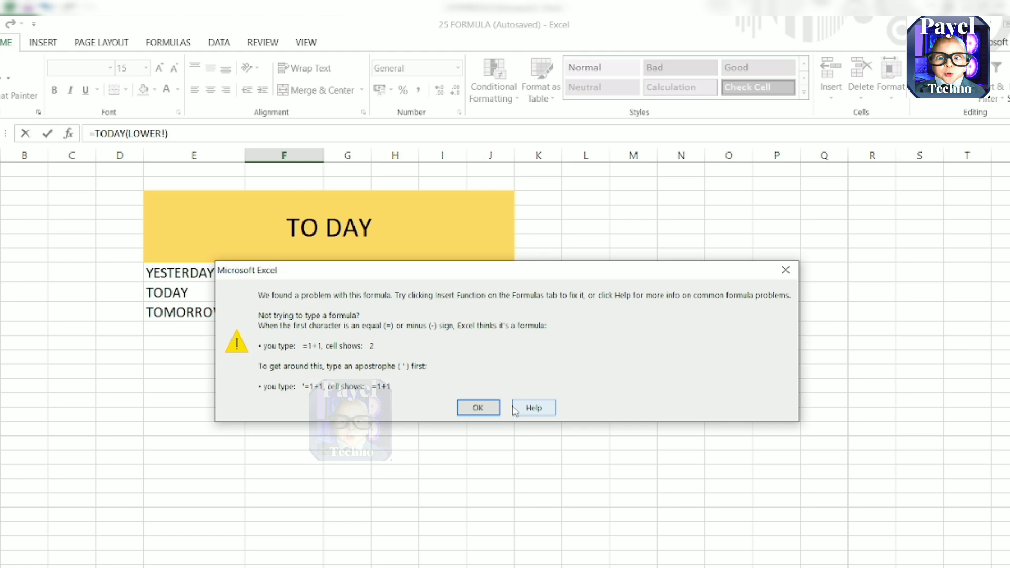
click(777, 275)
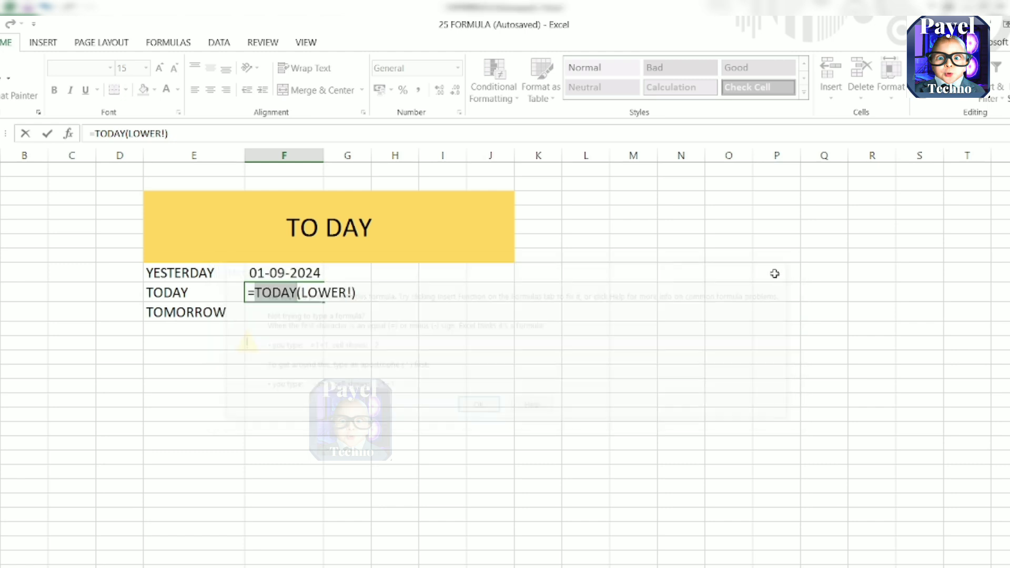
click(363, 294)
key(BackSpace)
key(BackSpace)
key(BackSpace)
key(BackSpace)
key(BackSpace)
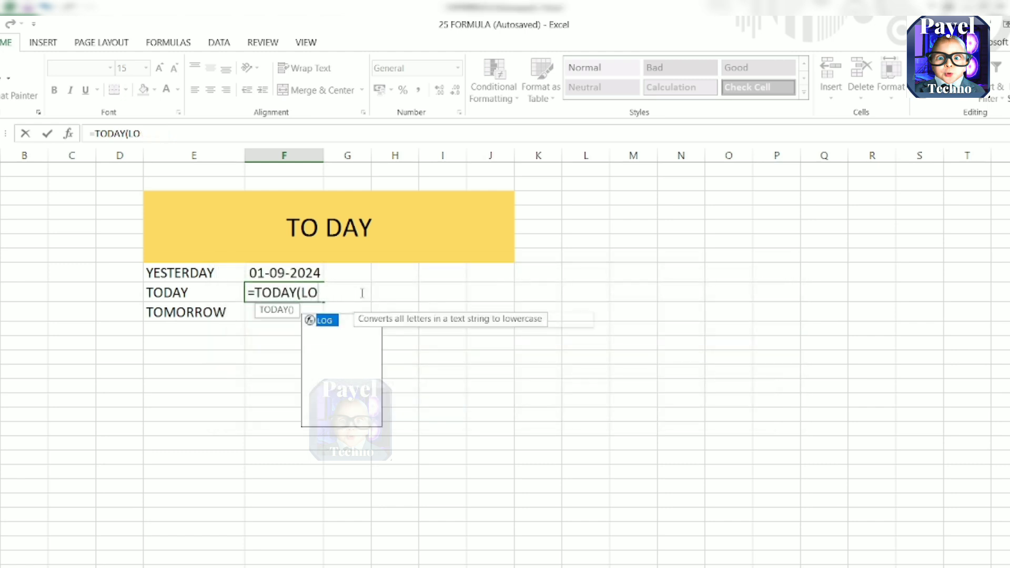
key(BackSpace)
key(BackSpace)
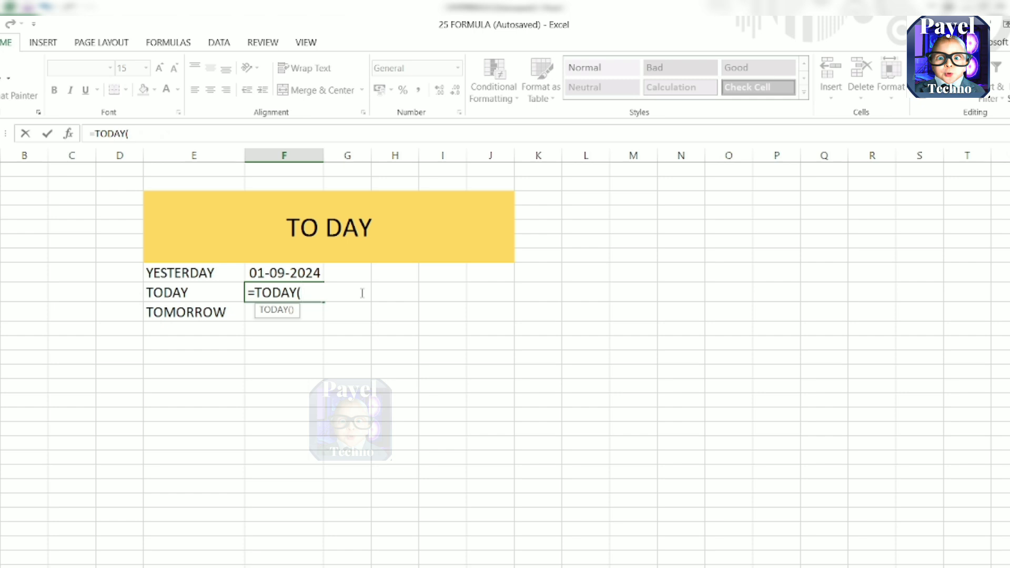
text())
key(Return)
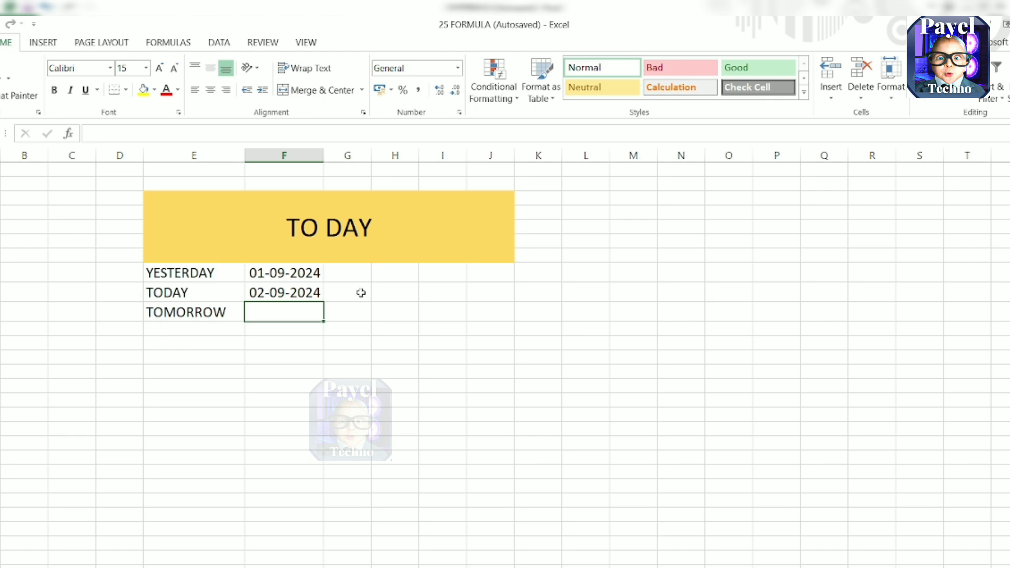
Enter =TODAY()+1 in the cell beside TOMORROW to get the next day's date
text(=)
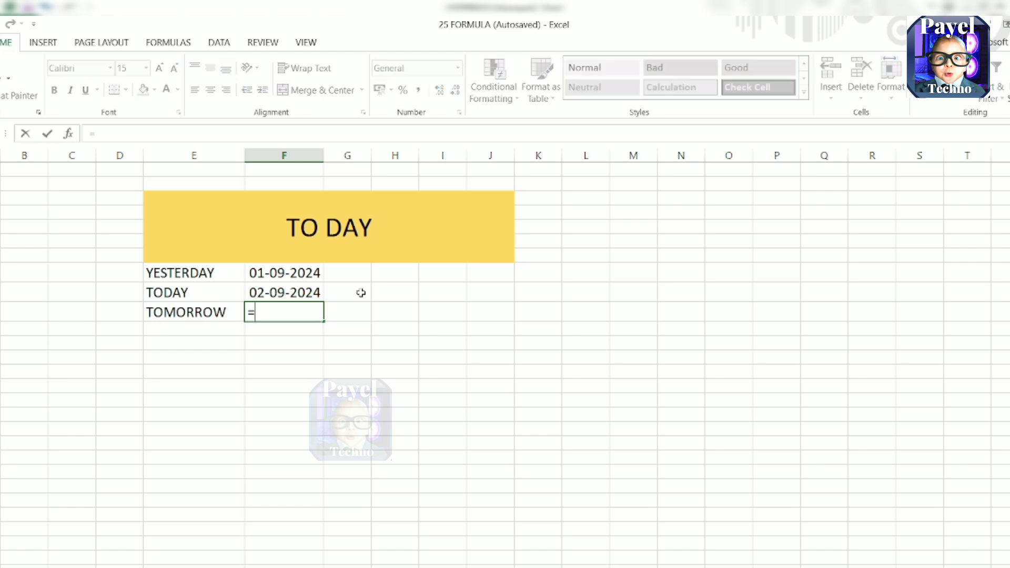
text(TODAY()+1)
key(Return)
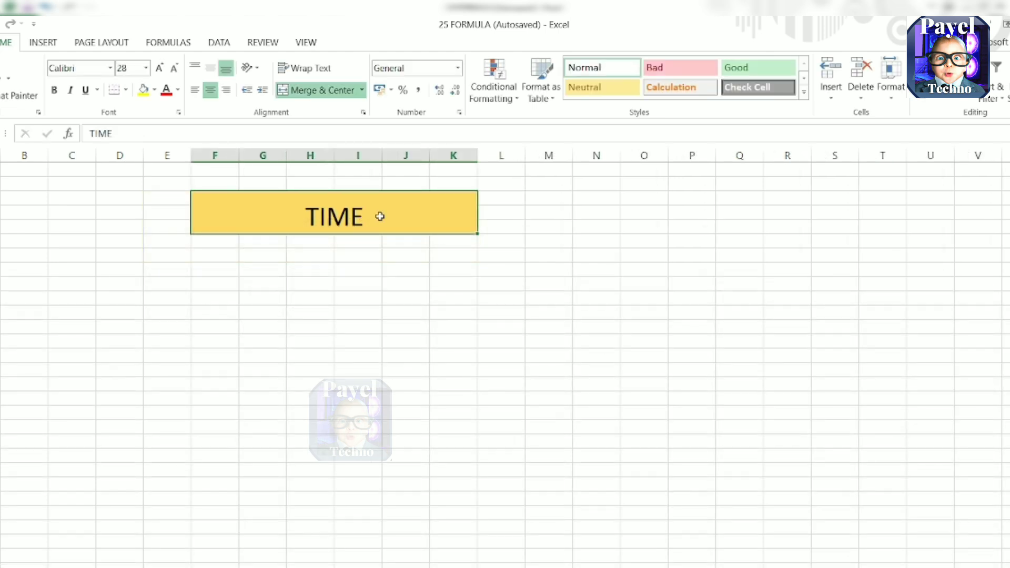
On the TIME sheet, merge and center a three-row block across columns F to K below the TIME heading
click(226, 253)
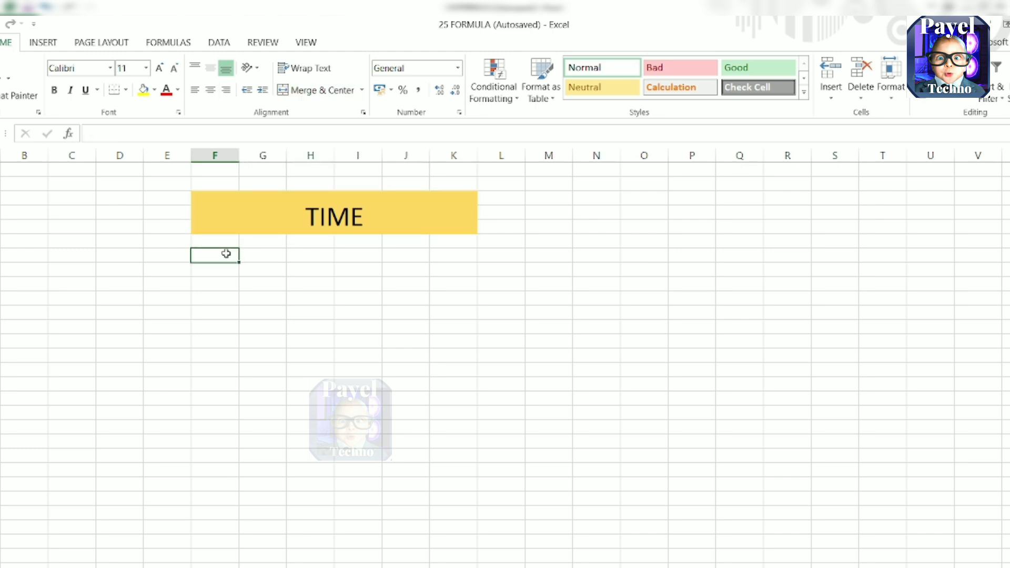
drag(225, 253, 459, 285)
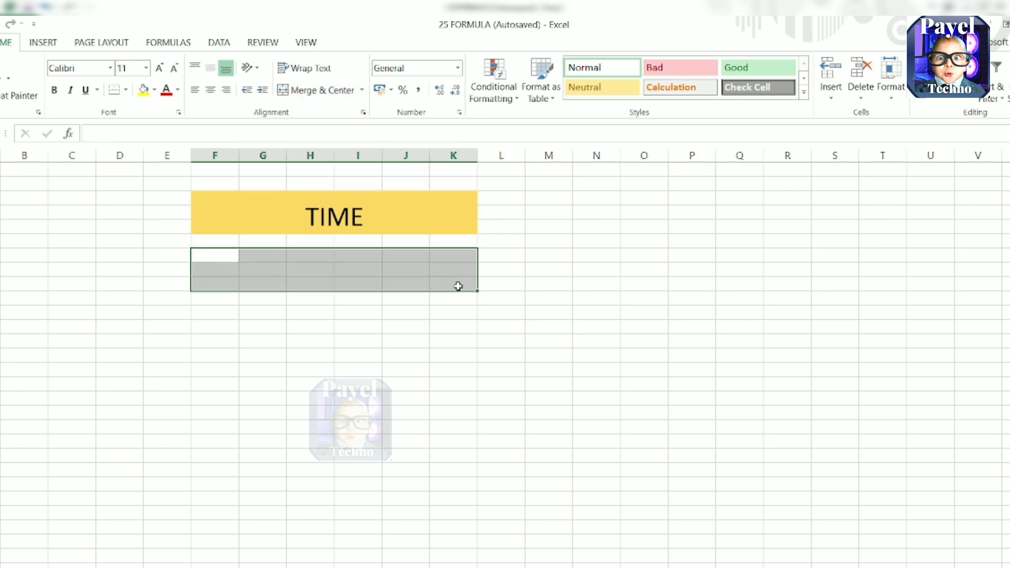
click(316, 90)
Enter the formula =TIME(12,00,00) in the merged cell below the TIME heading
text(=)
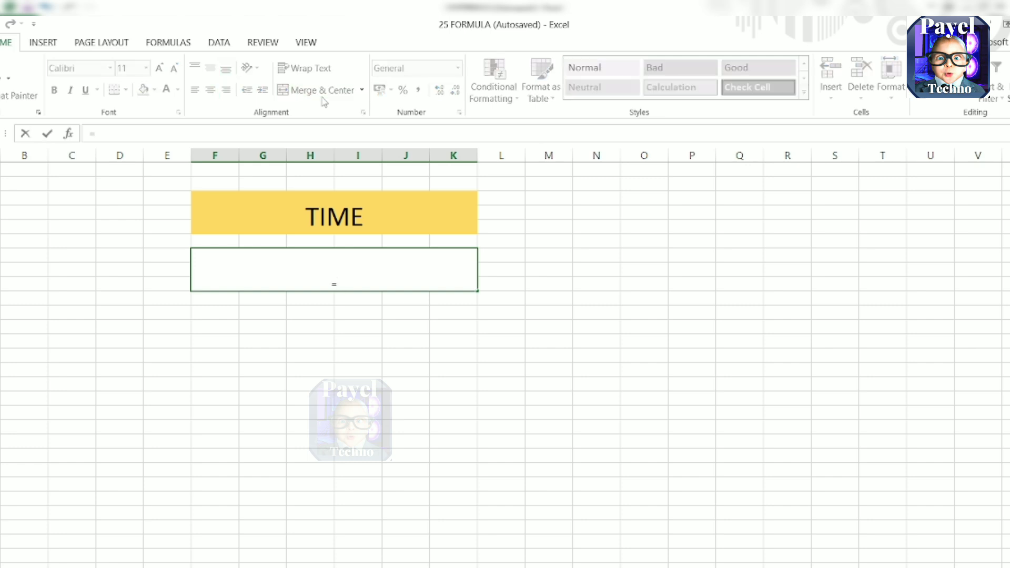
text(TIME())
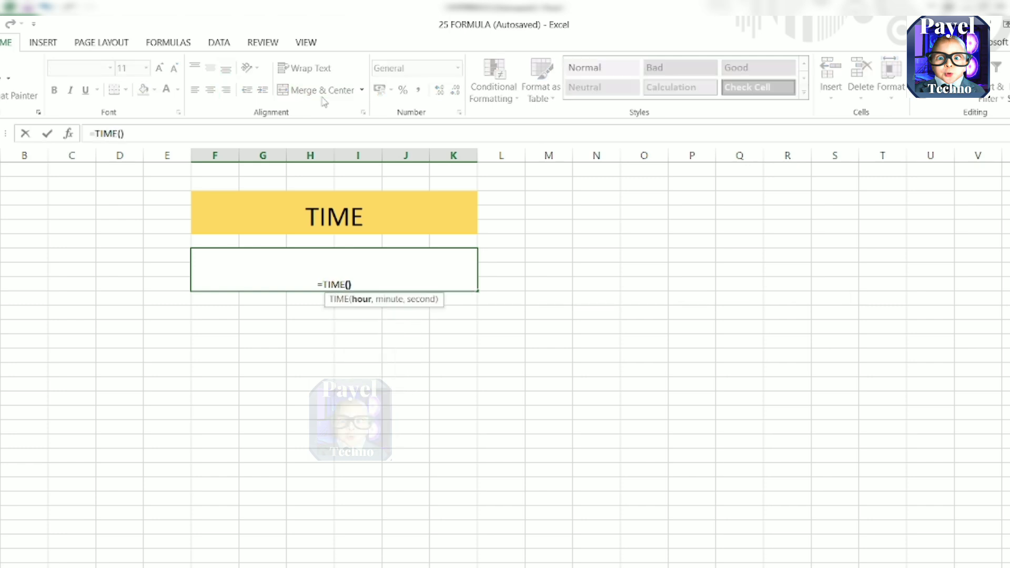
key(Return)
key(Return)
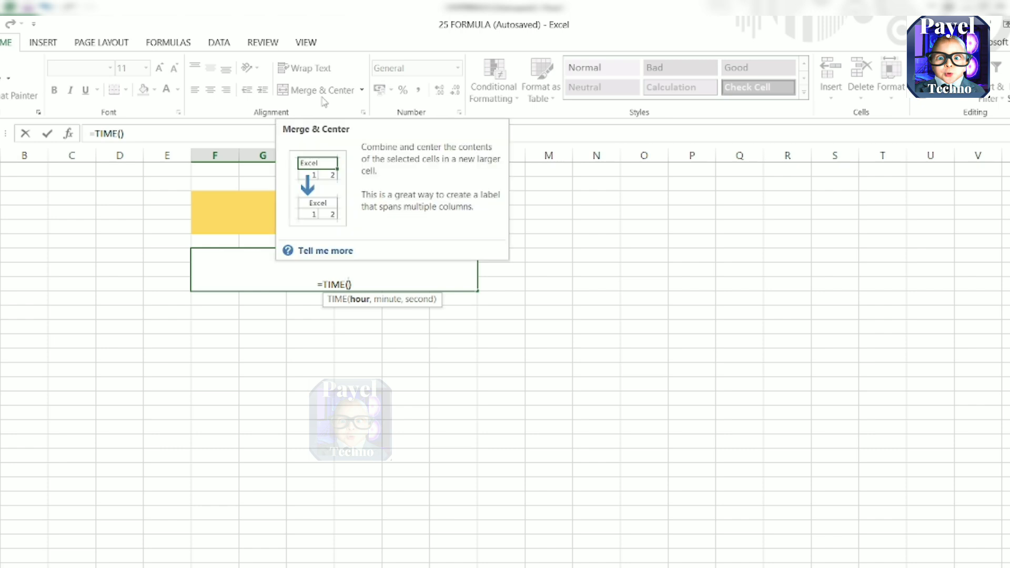
text(12)
text(,00)
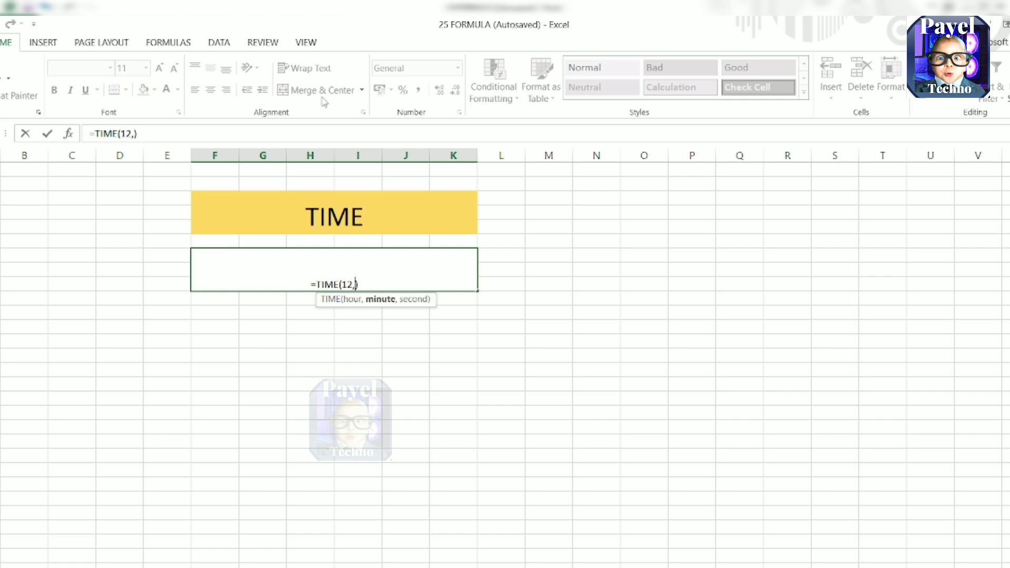
text(,00)
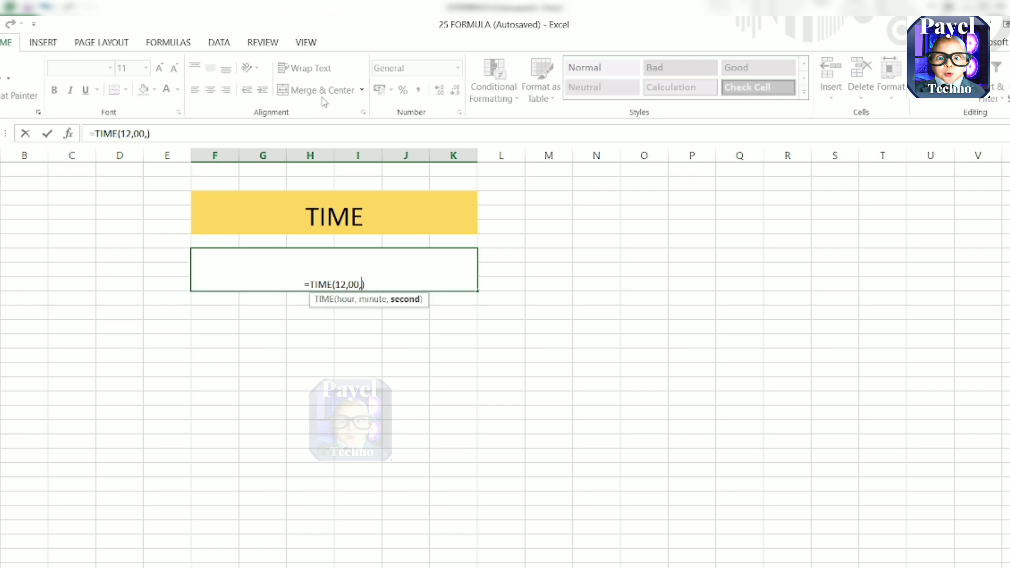
key(Return)
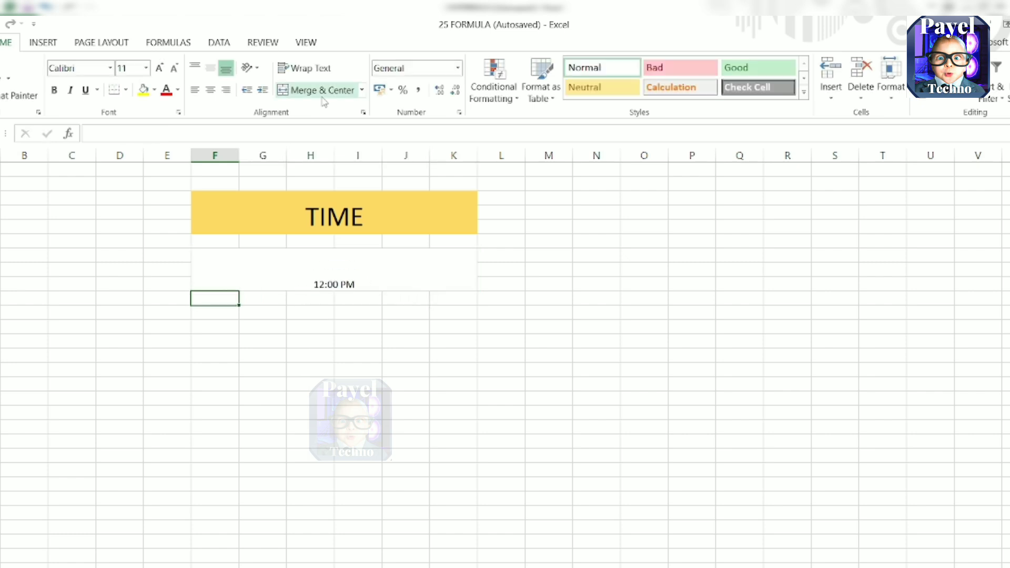
Edit the TIME formula in the merged cell to =TIME(06,05,01), replacing its hour, minute and second arguments
click(383, 266)
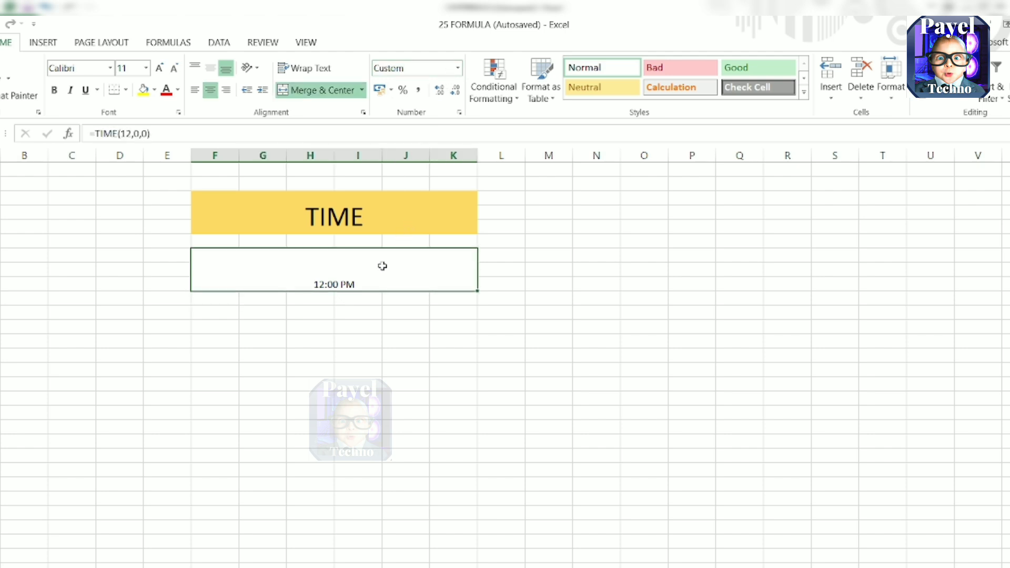
double_click(383, 265)
drag(304, 285, 371, 286)
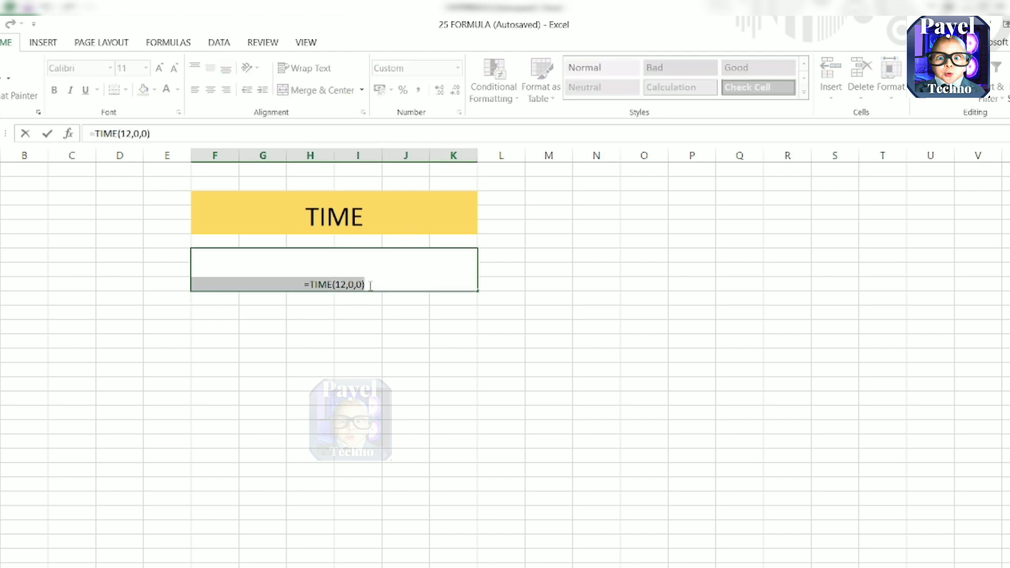
click(369, 286)
key(BackSpace)
key(BackSpace)
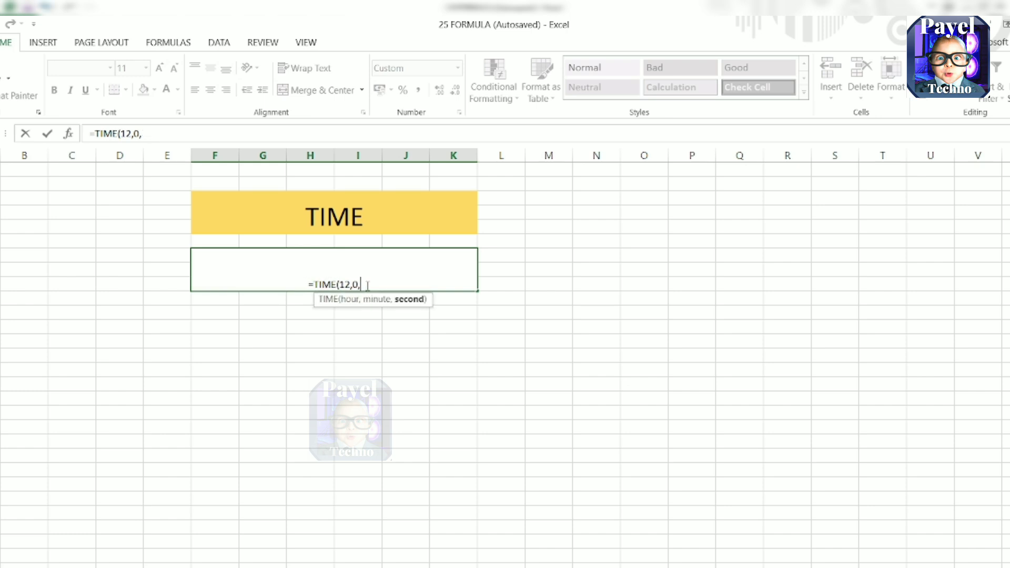
key(BackSpace)
key(BackSpace)
key(BackSpace)
key(BackSpace)
key(BackSpace)
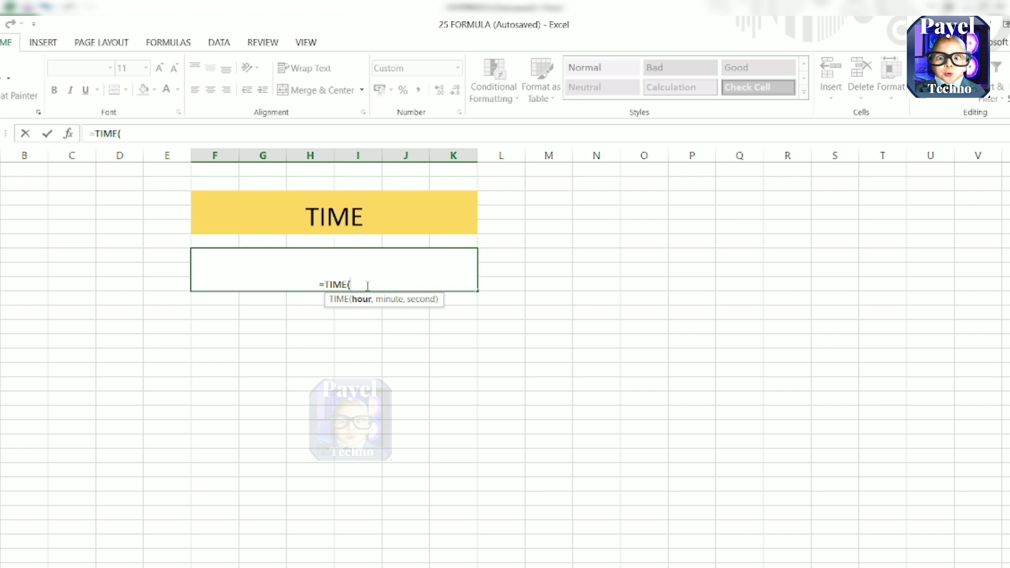
text(06,)
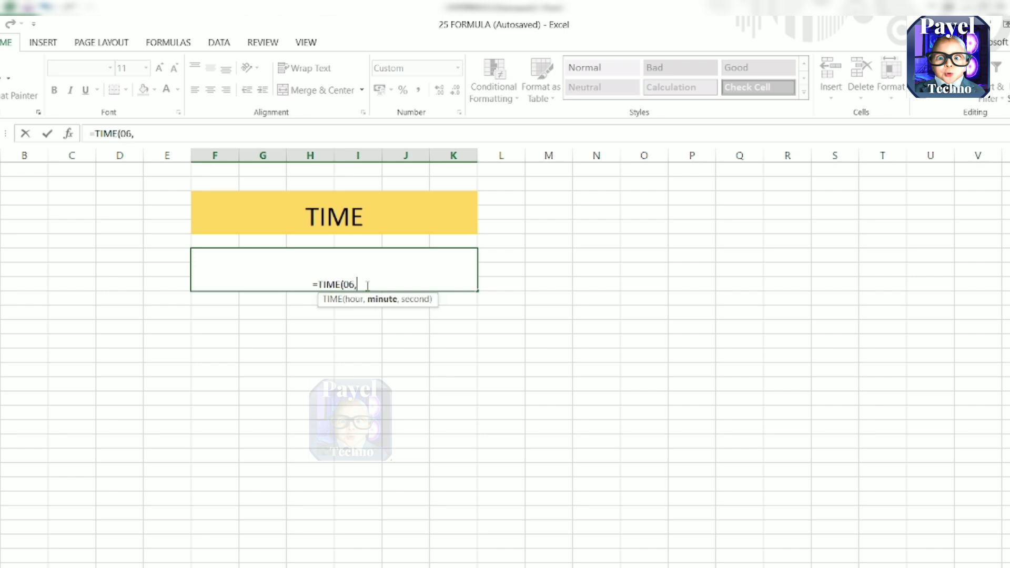
text(05)
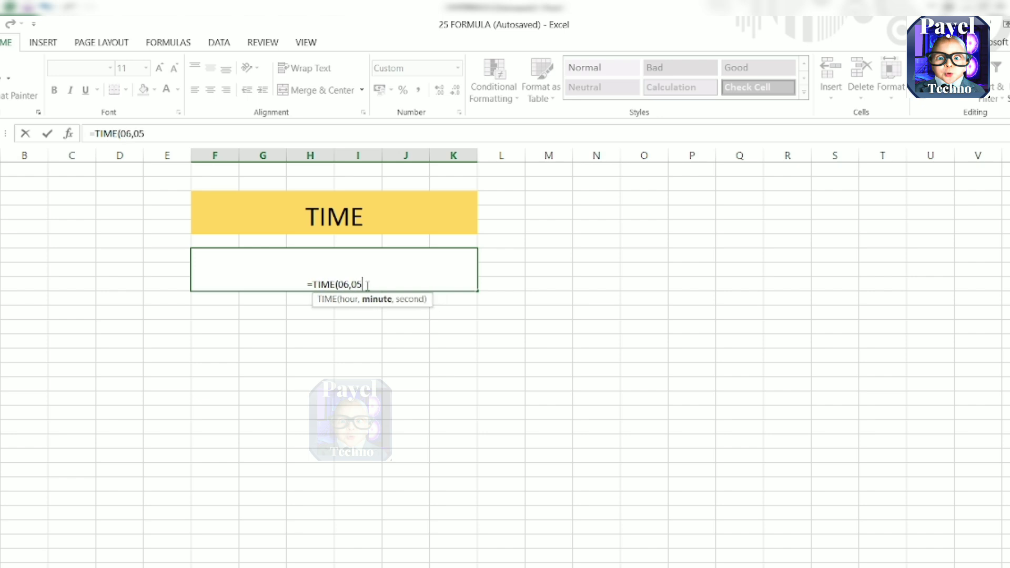
text(,)
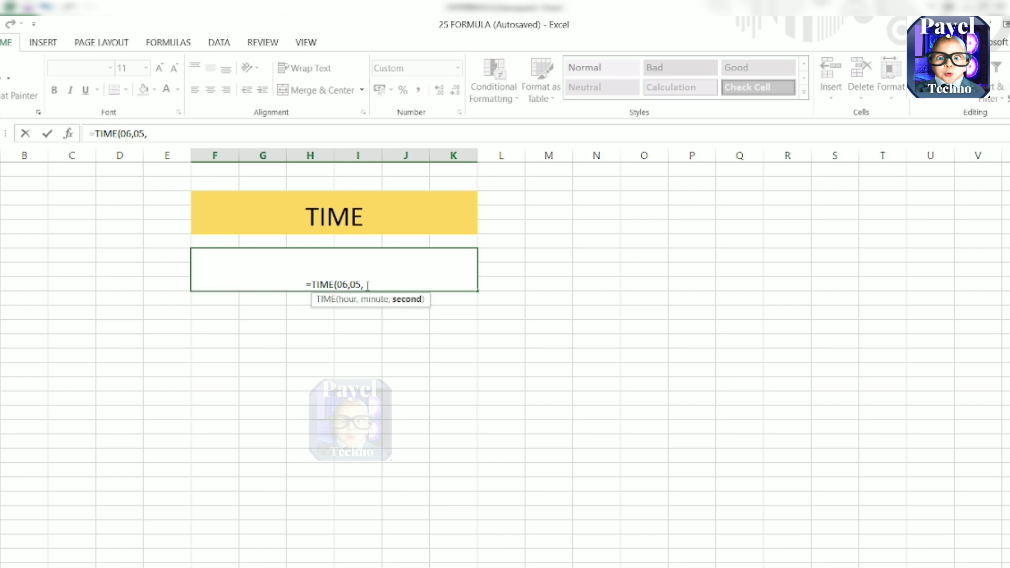
text(01))
key(Return)
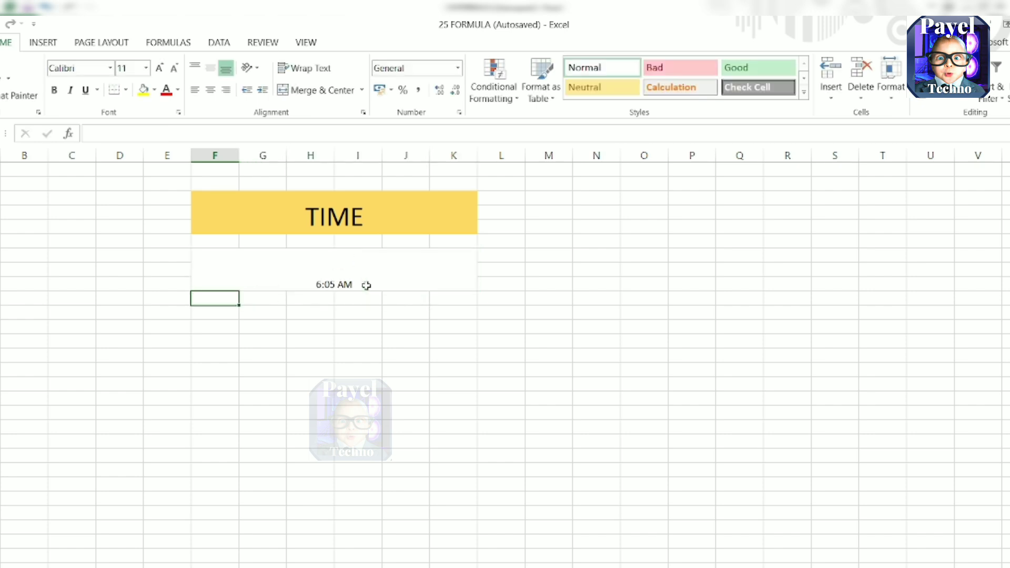
Enlarge the font of the time result in the merged cell to size 26
click(362, 274)
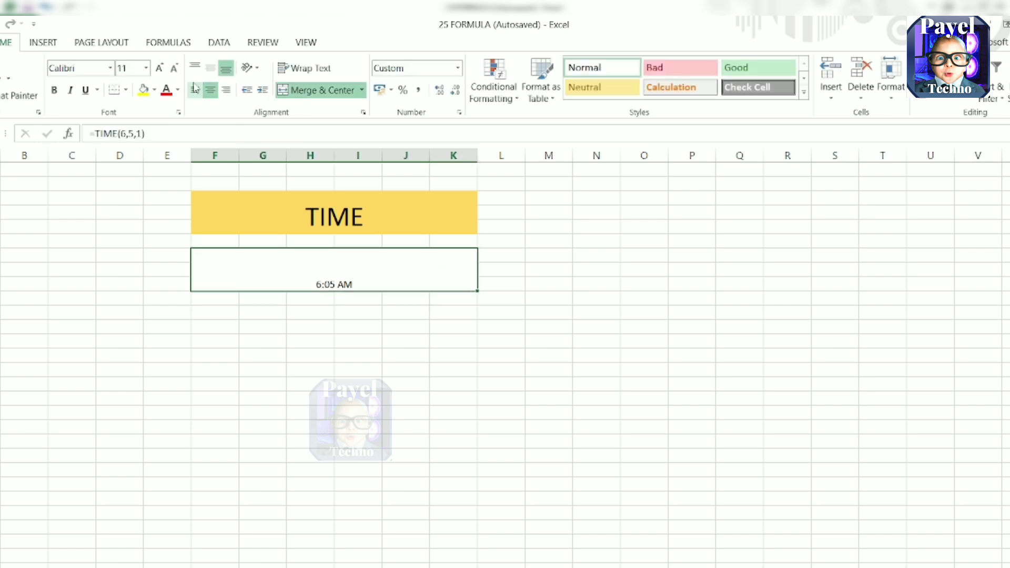
click(159, 67)
click(159, 68)
click(159, 67)
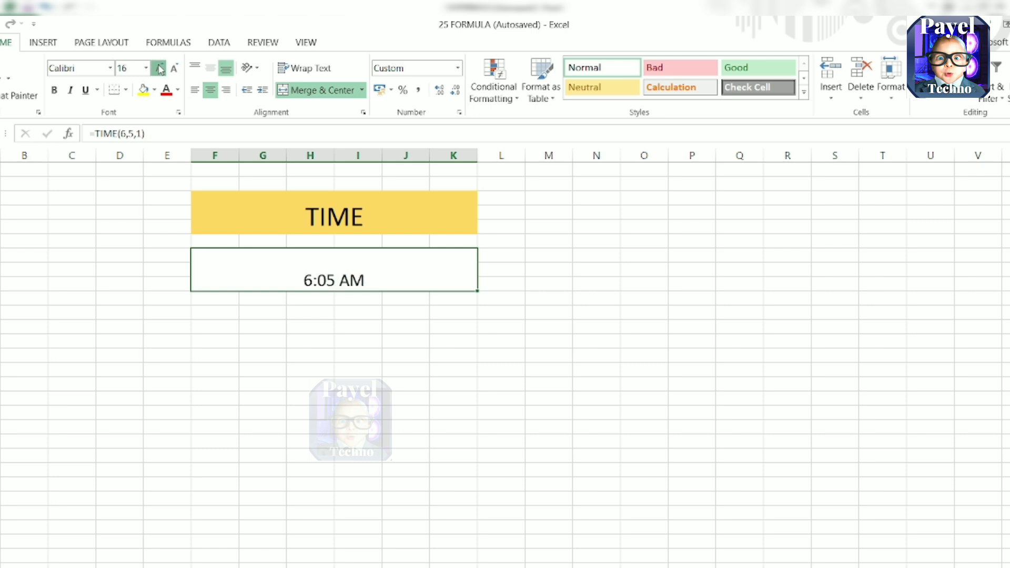
click(160, 67)
click(160, 69)
click(160, 68)
click(160, 68)
click(160, 68)
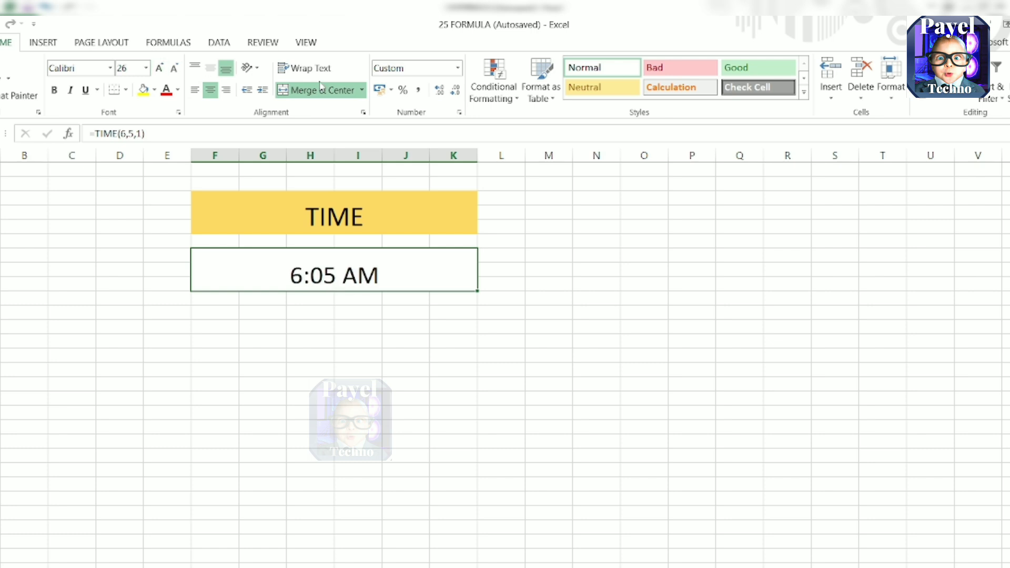
click(663, 283)
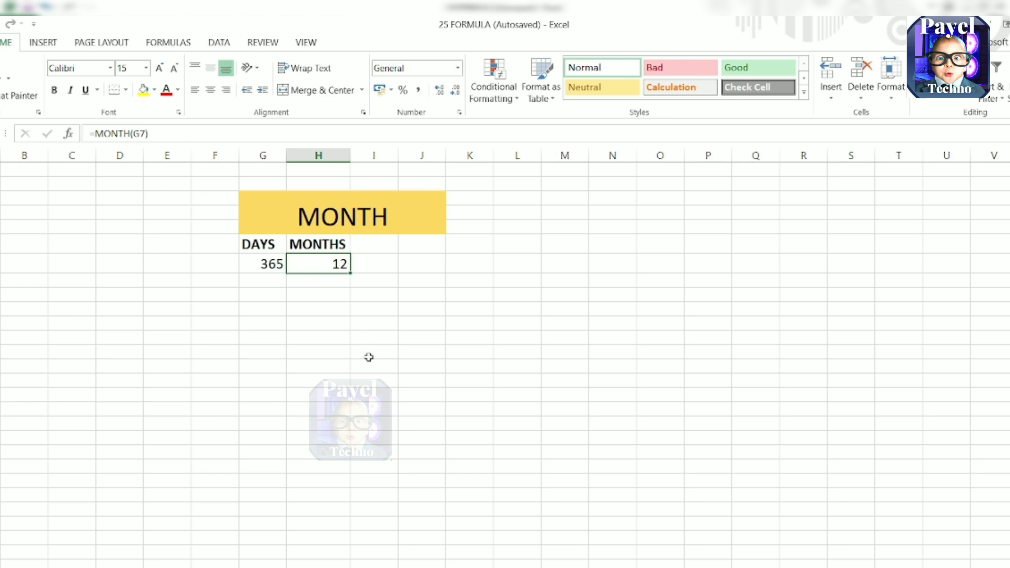
On the MONTH sheet, clear the cell under MONTHS and enter =MONTH(G7), referencing the DAYS value
key(Delete)
text(=MON)
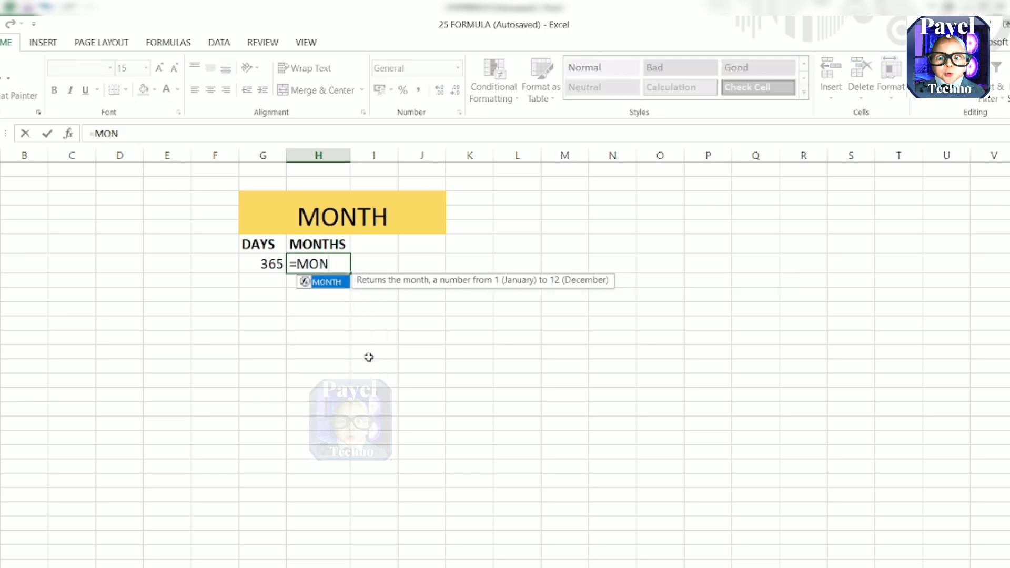
key(Tab)
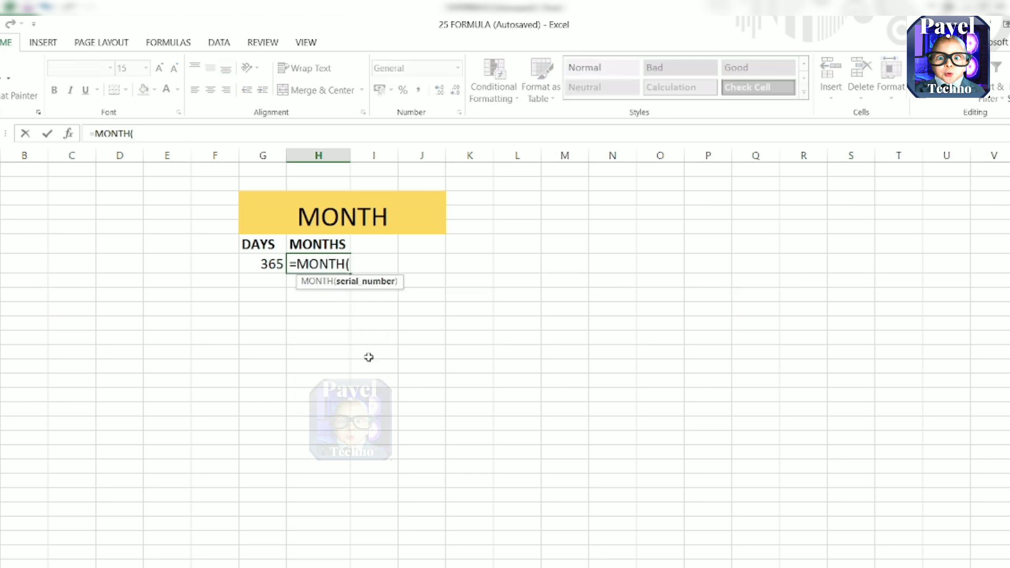
click(264, 262)
text())
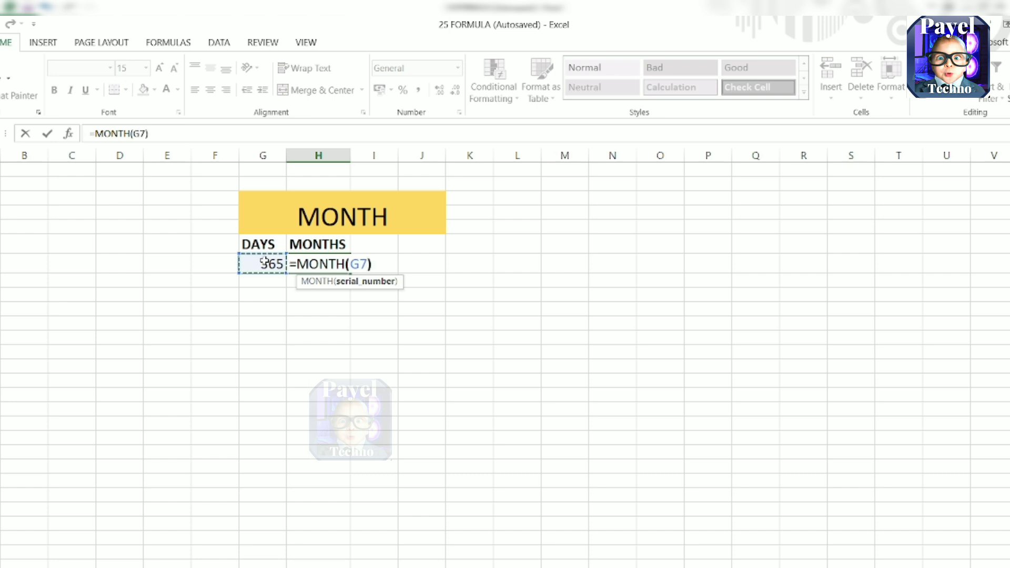
key(Return)
Test the MONTH formula by changing the DAYS value to 10, 30, 31 and 32 in turn
click(264, 262)
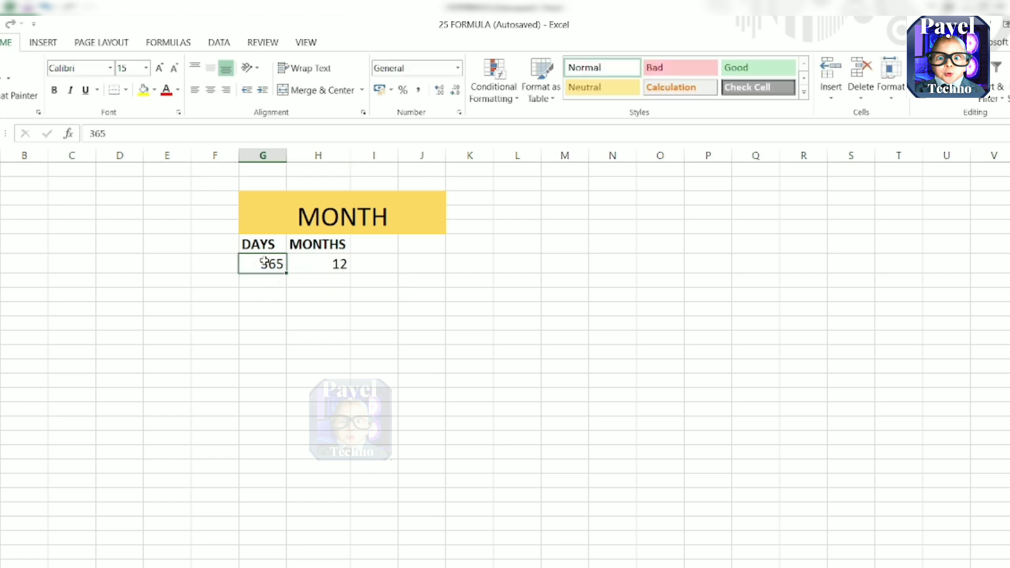
text(10)
key(Return)
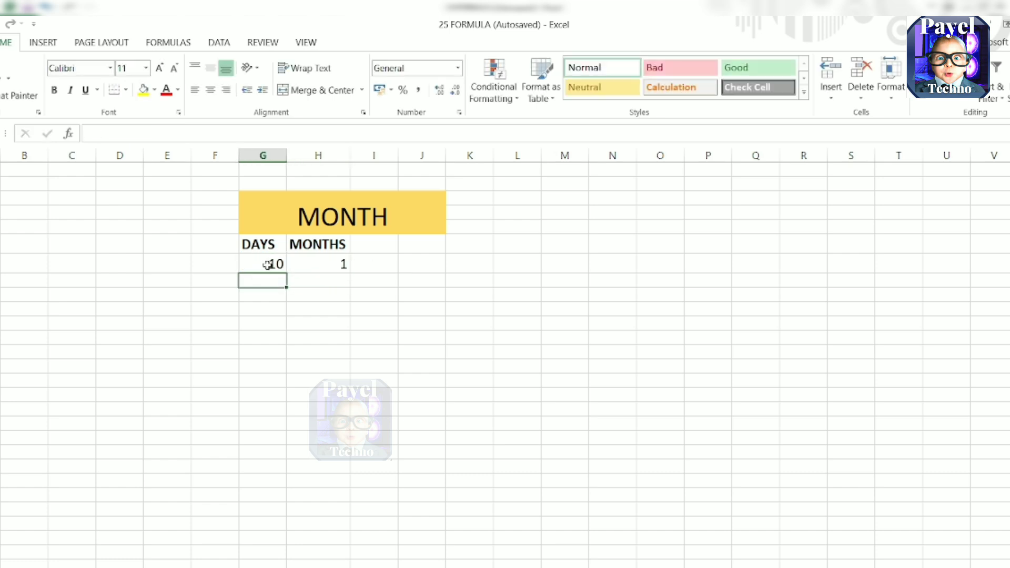
click(265, 262)
text(30)
key(Return)
click(274, 262)
text(31)
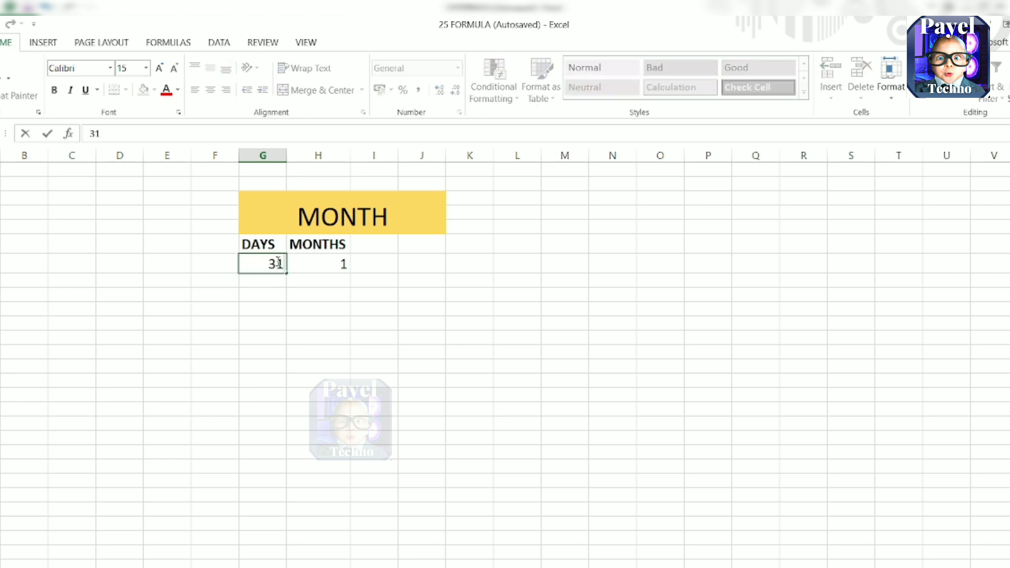
key(Return)
click(276, 261)
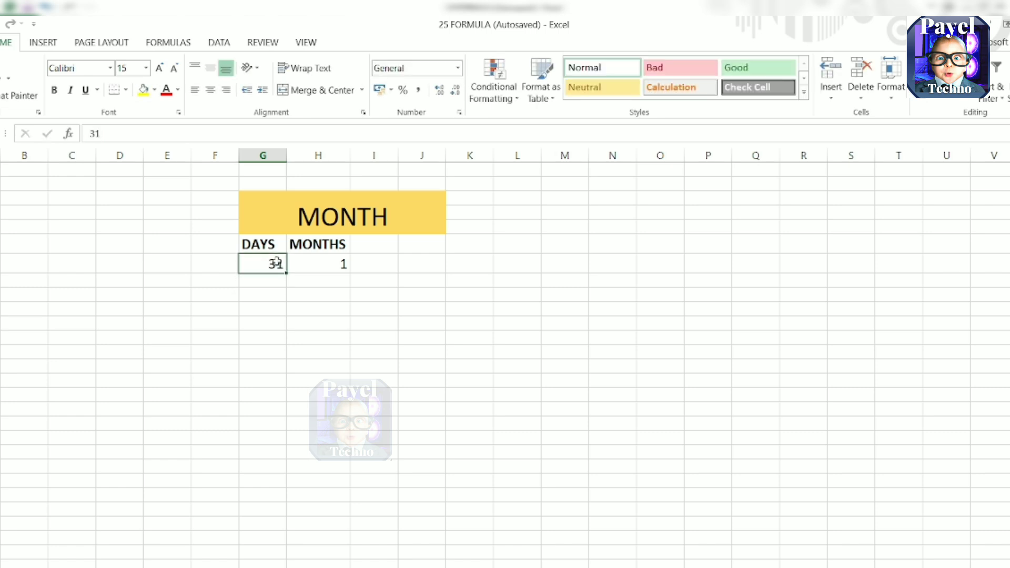
text(32)
key(Return)
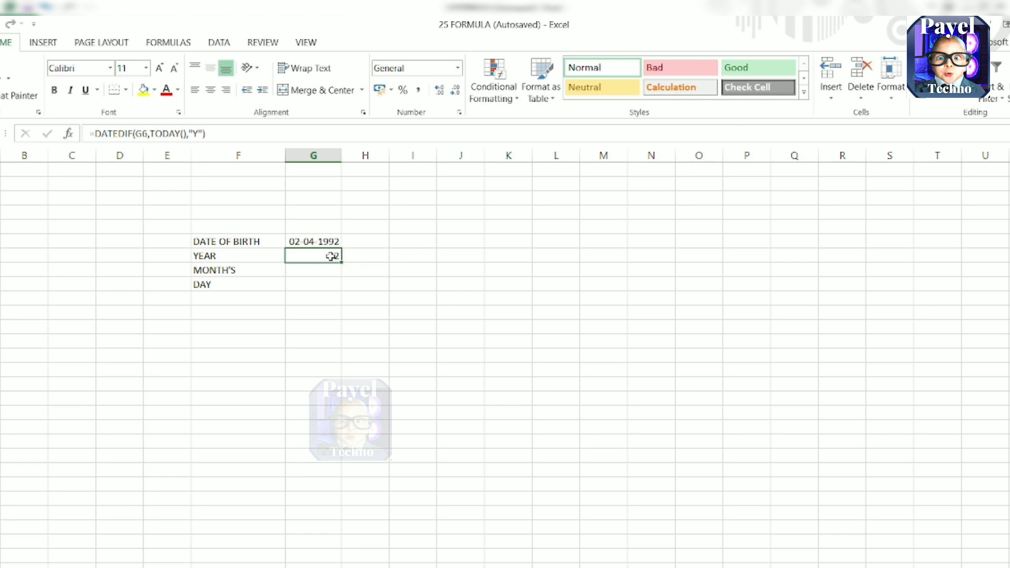
Enlarge the date of birth table's text to size 22 and widen column F to fit its labels
drag(250, 230, 340, 300)
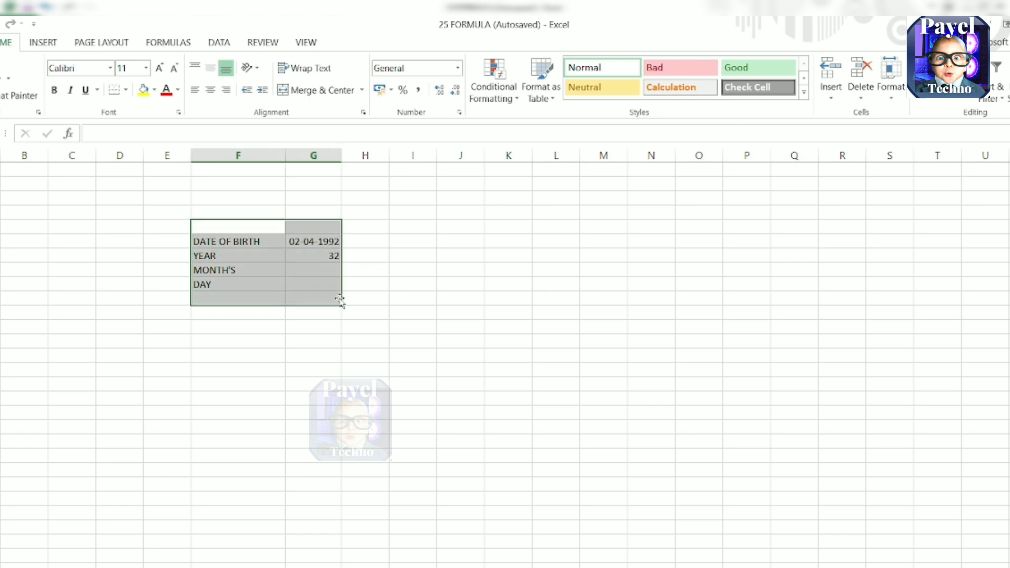
click(160, 68)
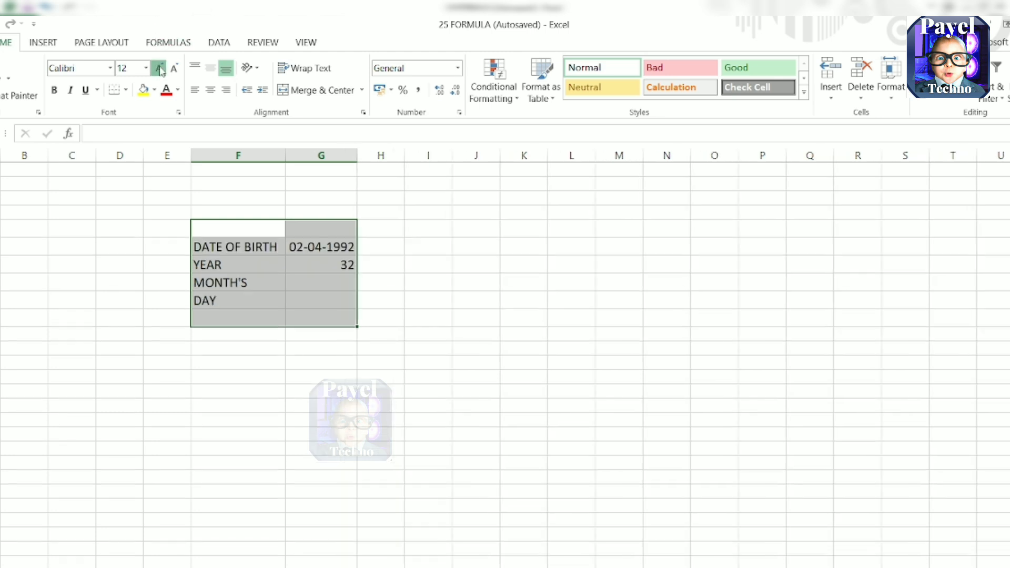
click(159, 68)
click(160, 68)
click(160, 67)
click(159, 68)
click(160, 68)
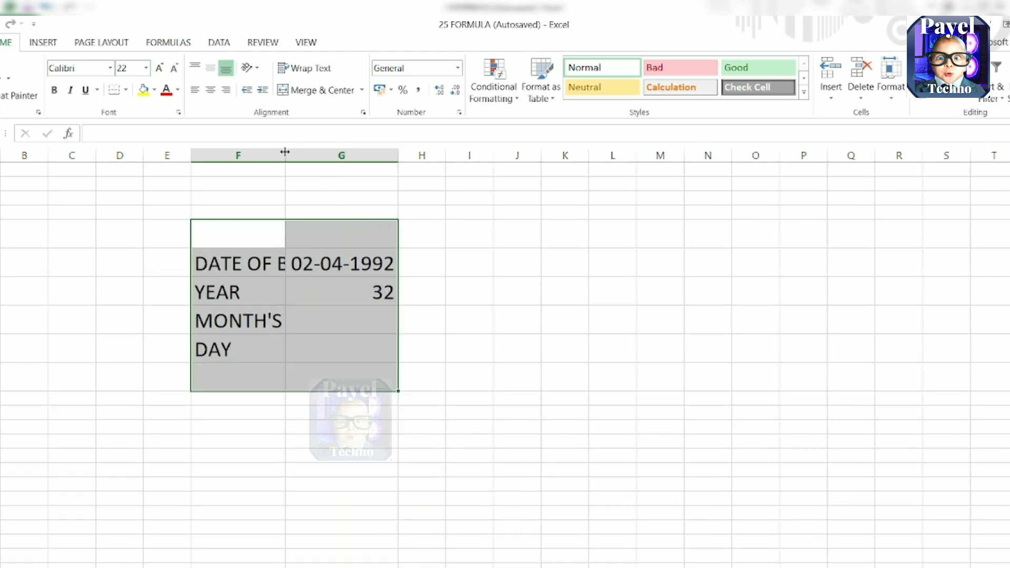
drag(285, 152, 337, 152)
Replace the YEAR result in G7 with =DATEDIF(G6,TODAY(),"Y"), referencing the date of birth cell
click(402, 289)
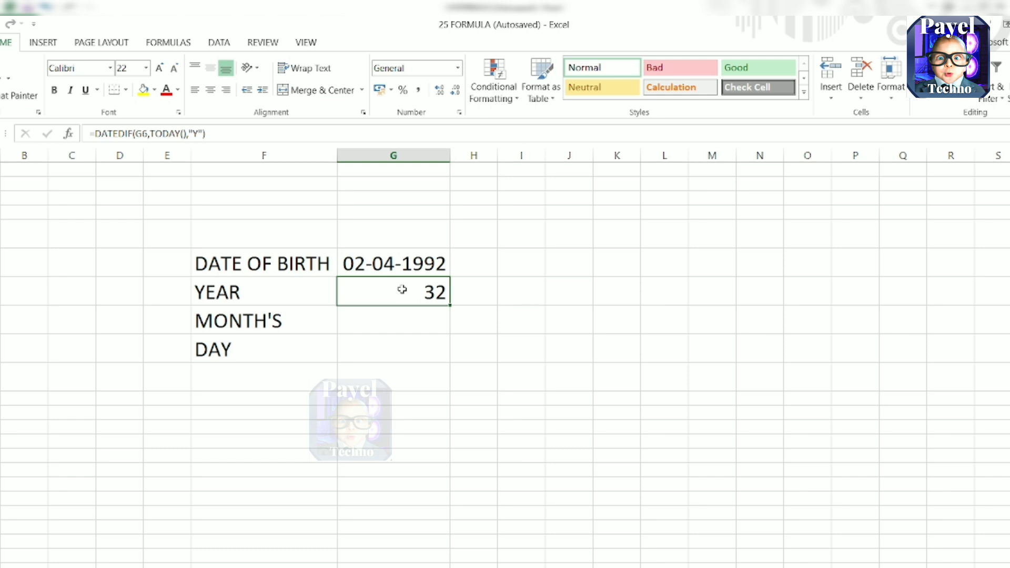
key(Delete)
text(=)
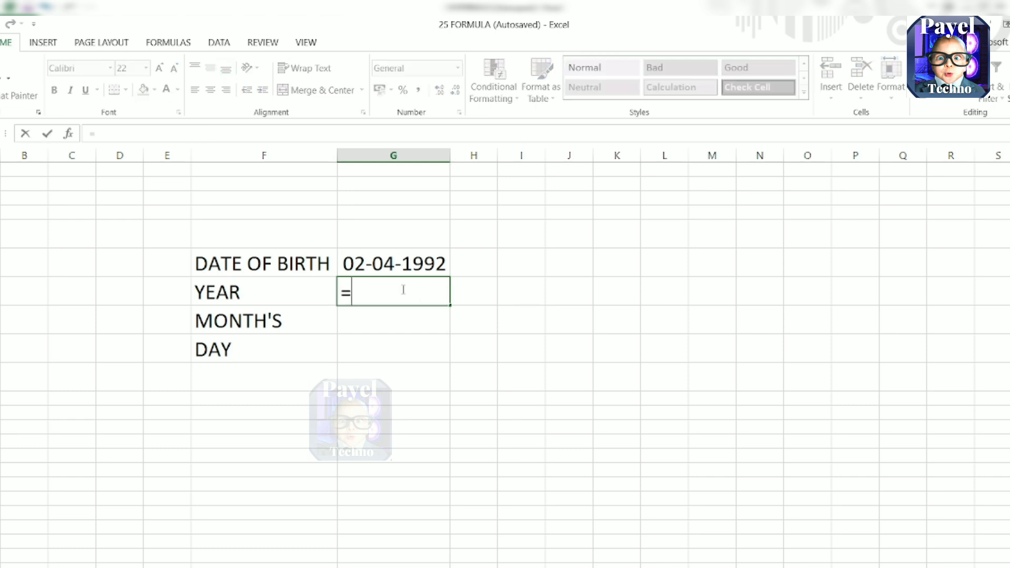
text(DATEDIF)
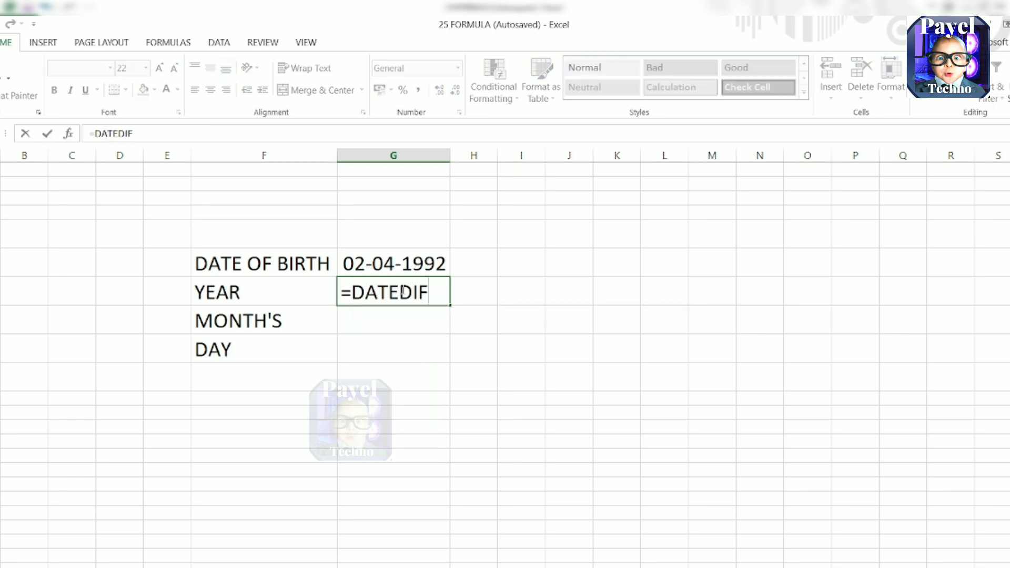
text(()
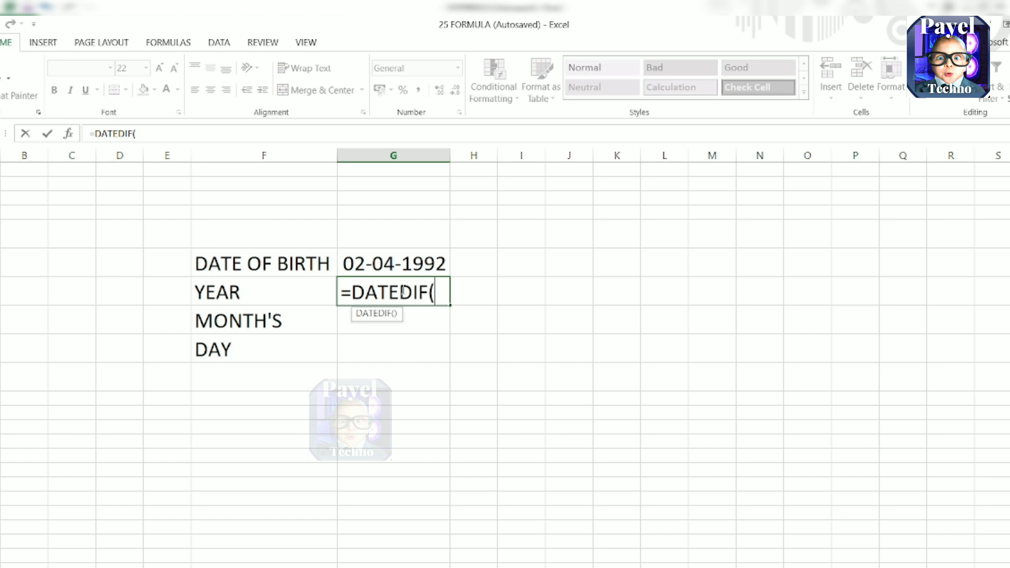
click(415, 260)
text(,)
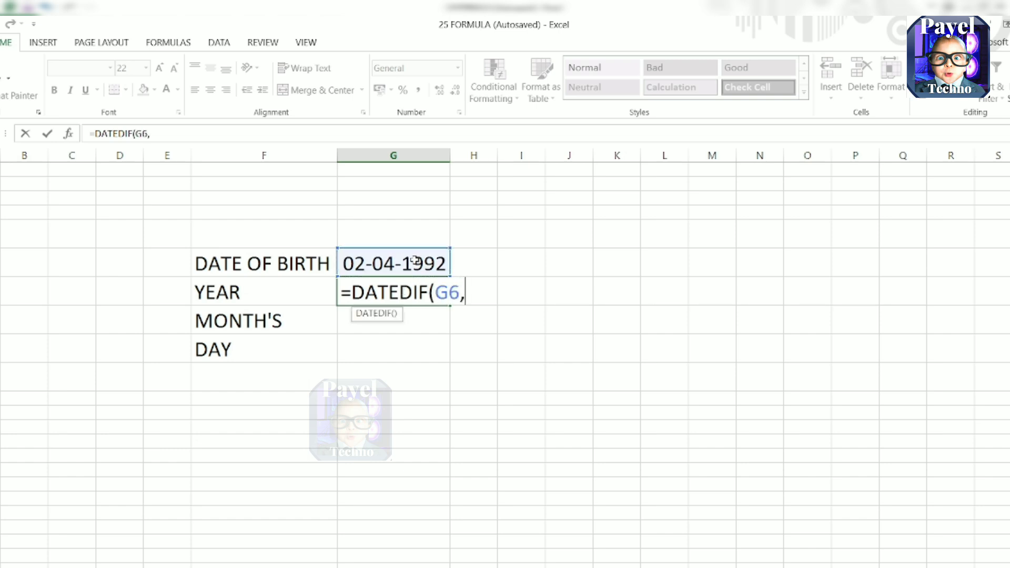
text(TODAY)
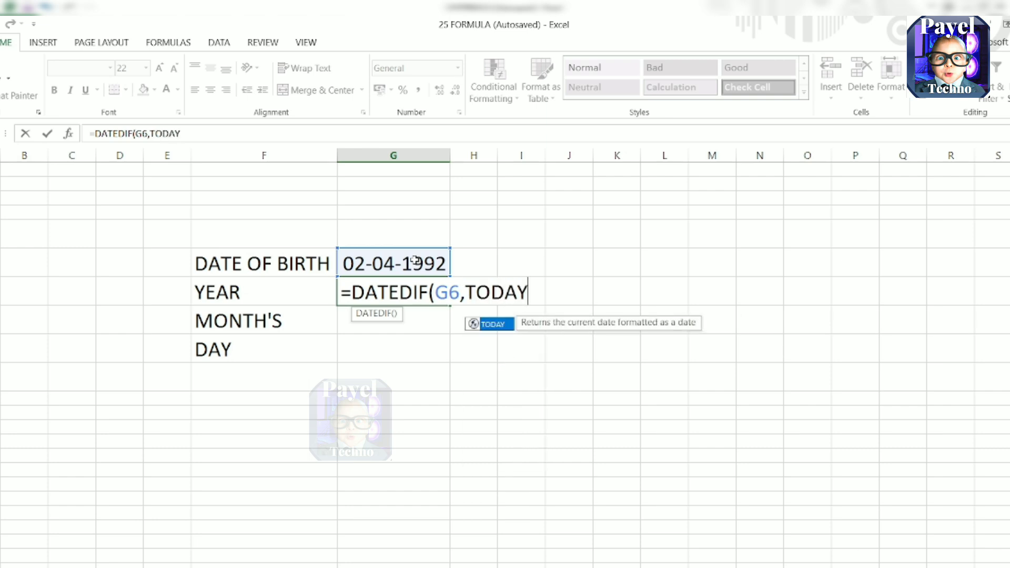
text(()
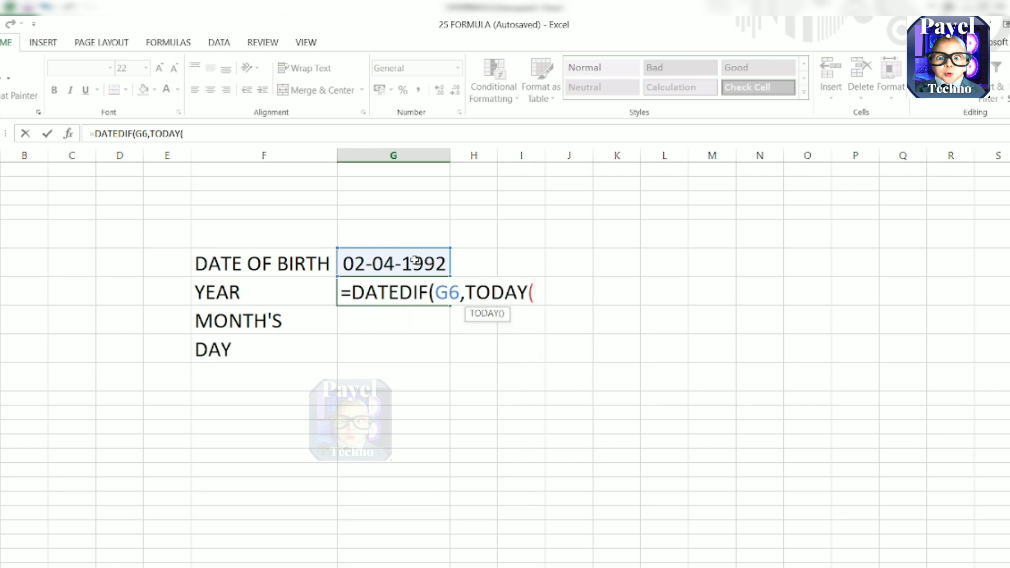
text(),)
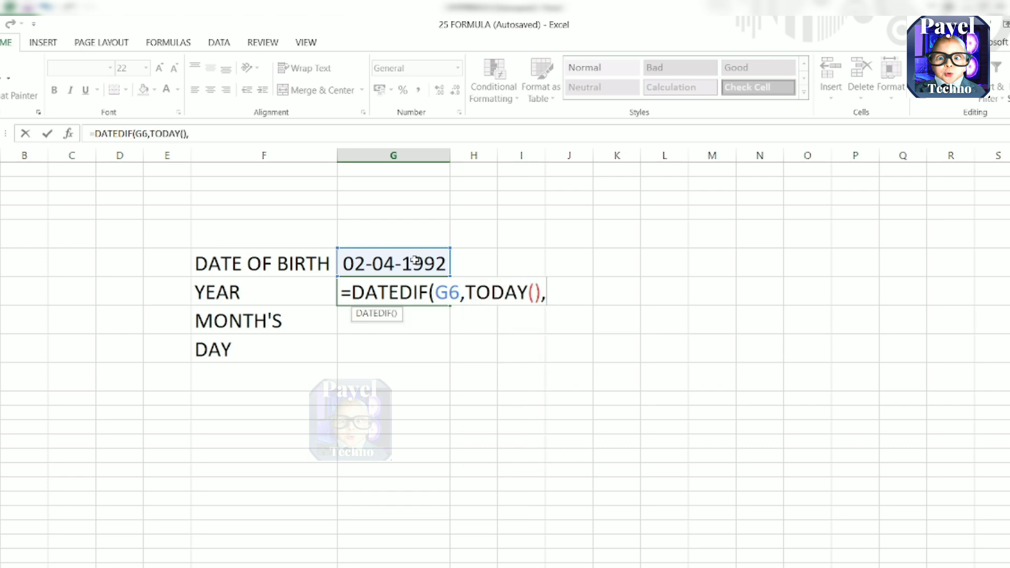
text("Y"))
key(Return)
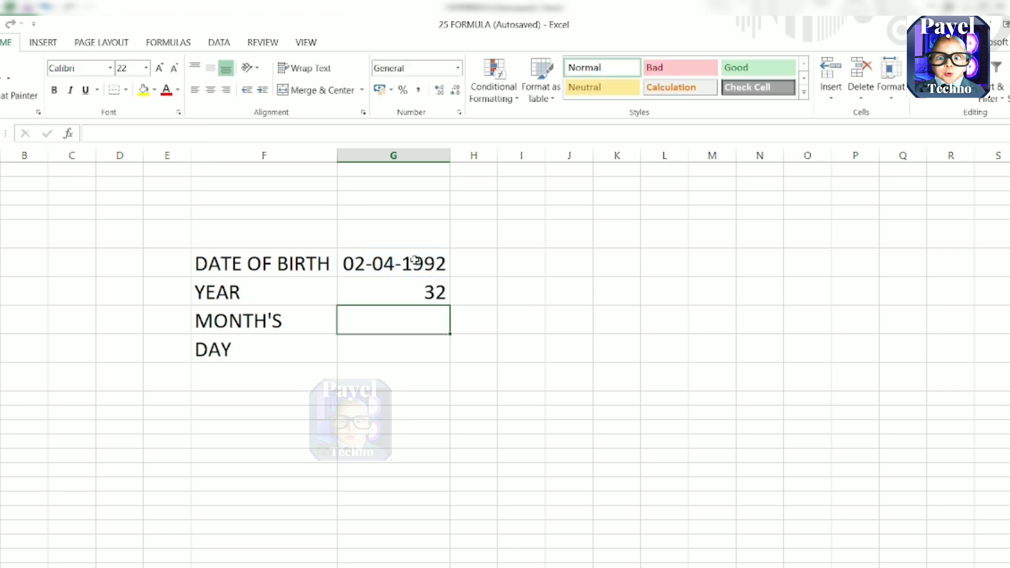
Enter a DATEDIF formula beside MONTH'S that takes the date of birth in G6 as its start date
text(=)
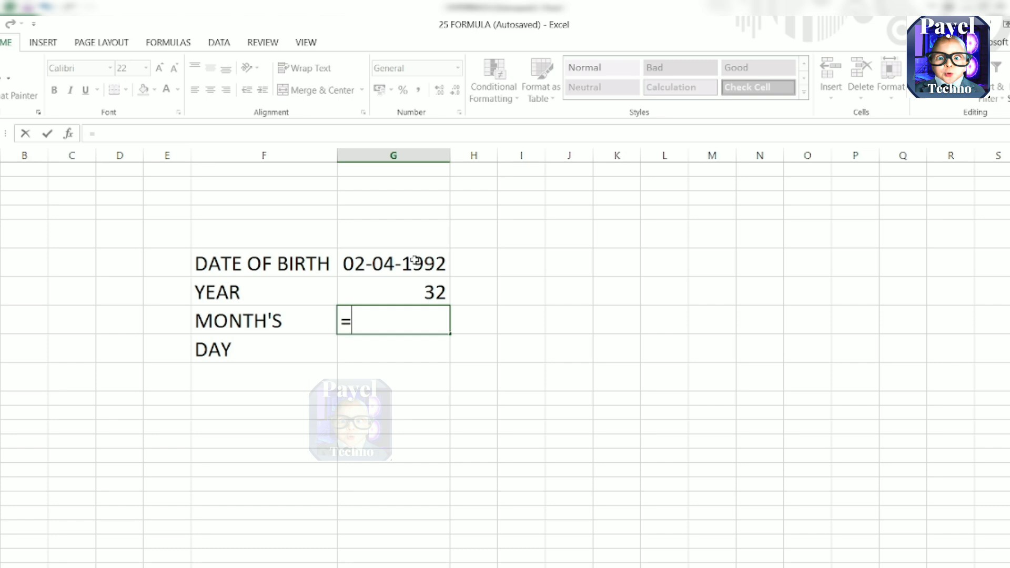
text(DATED)
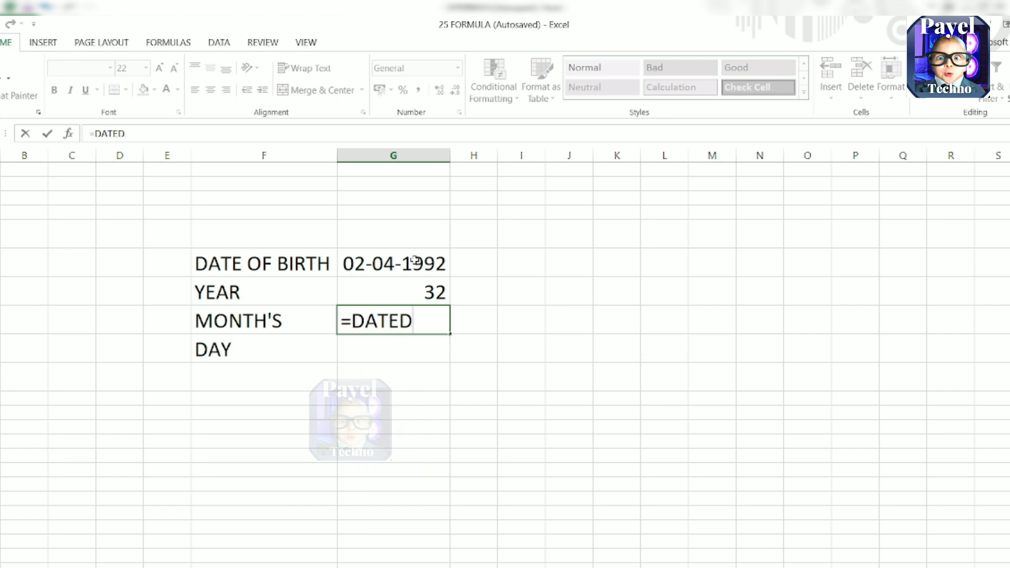
text(IF(TO)
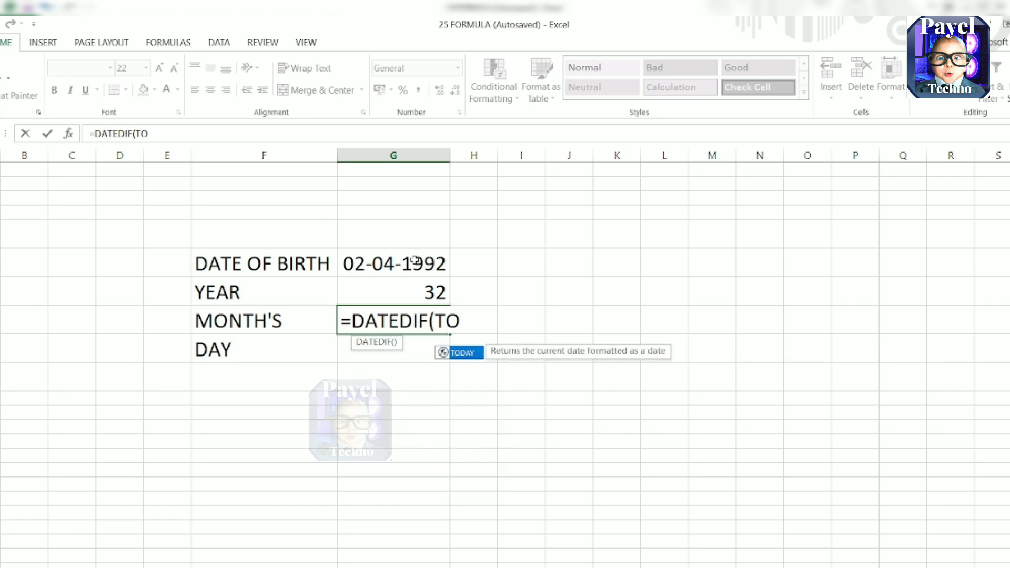
text(DAY()
click(416, 259)
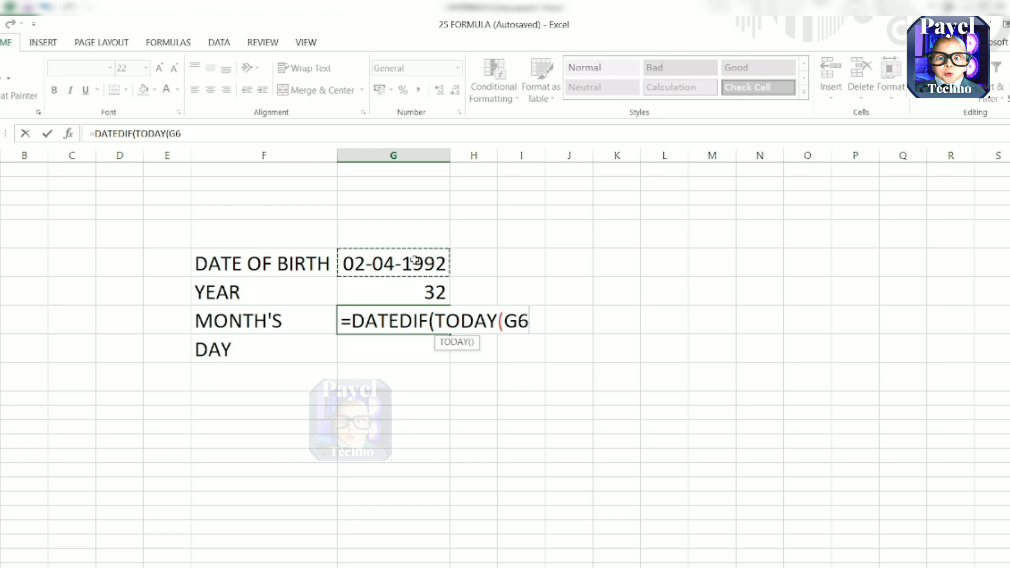
text())
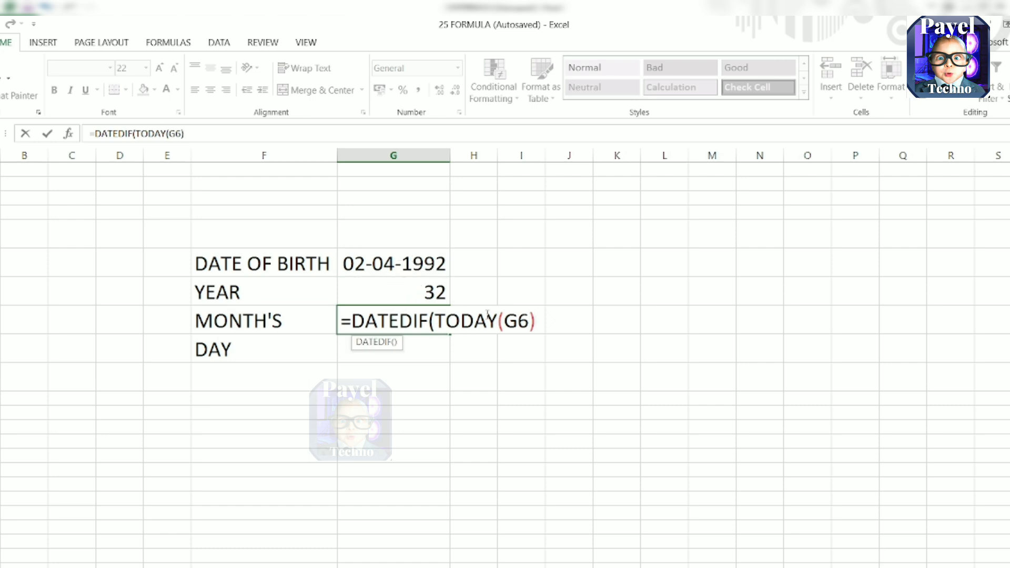
key(BackSpace)
key(BackSpace)
key(BackSpace)
key(BackSpace)
key(BackSpace)
key(BackSpace)
key(BackSpace)
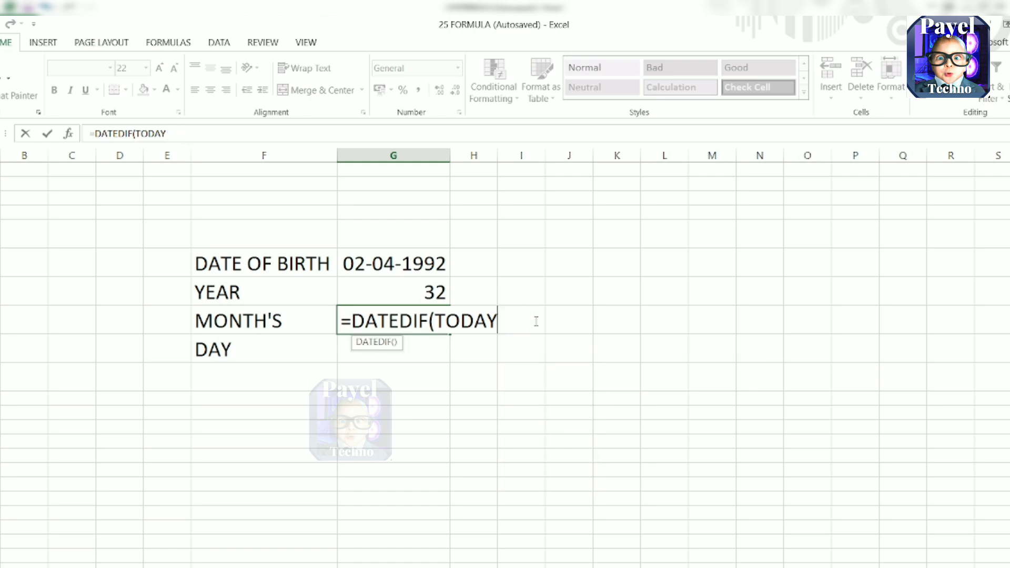
key(BackSpace)
key(BackSpace)
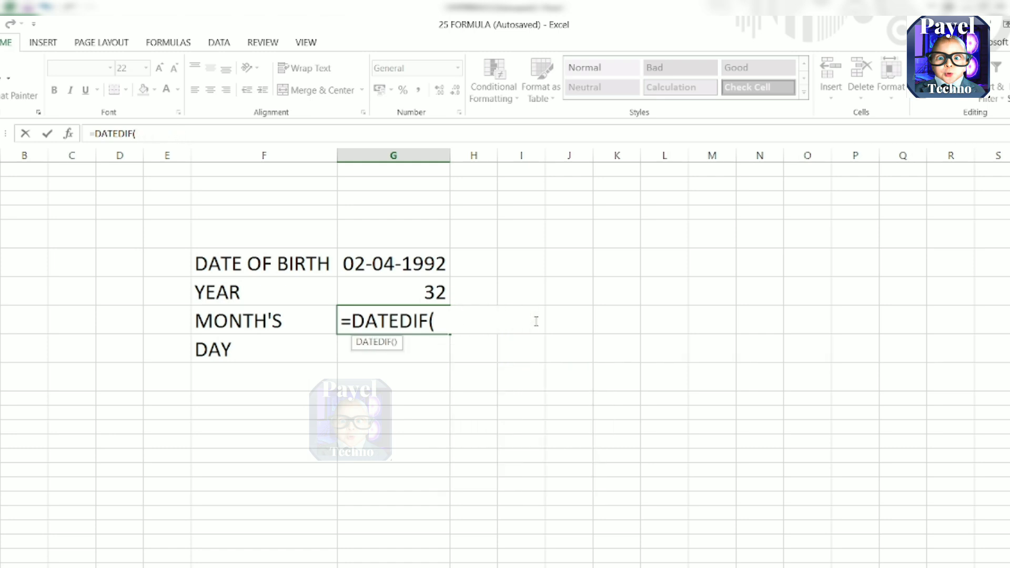
click(408, 263)
text(,)
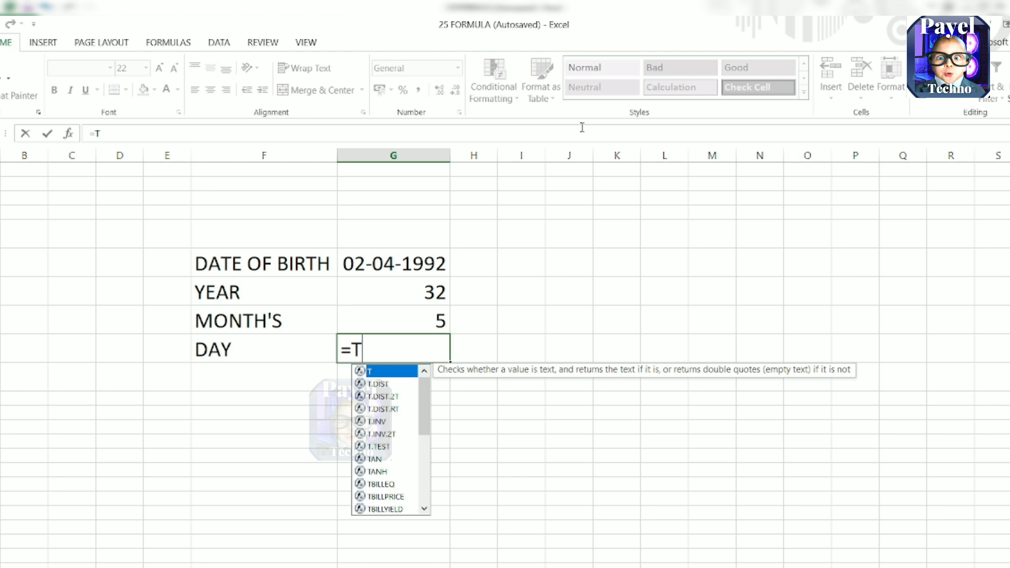
Enter =DATEDIF(G6,TODAY(),"MD") beside DAY to calculate the remaining days of the age
text(O)
key(BackSpace)
key(BackSpace)
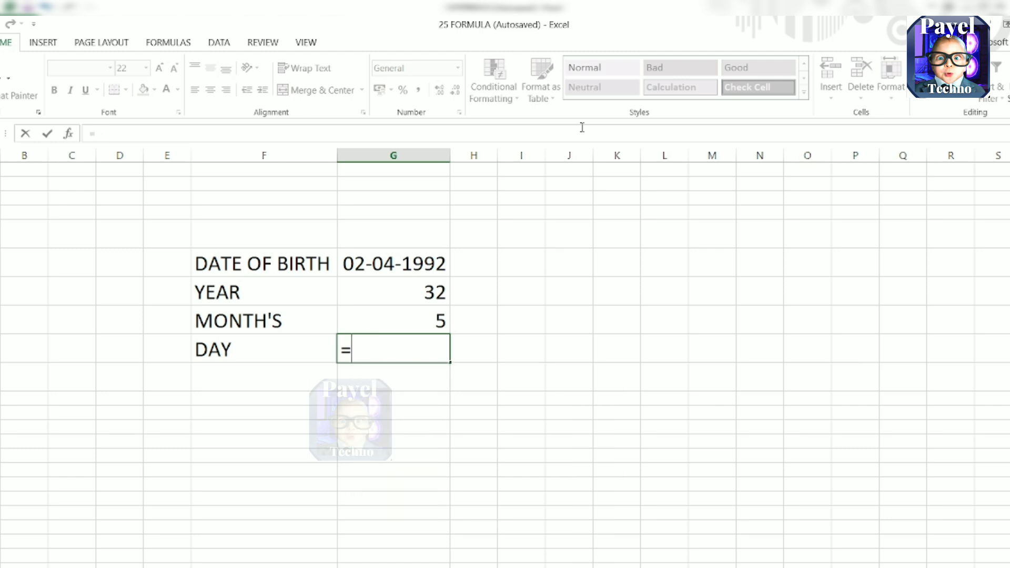
text(DATEDIF)
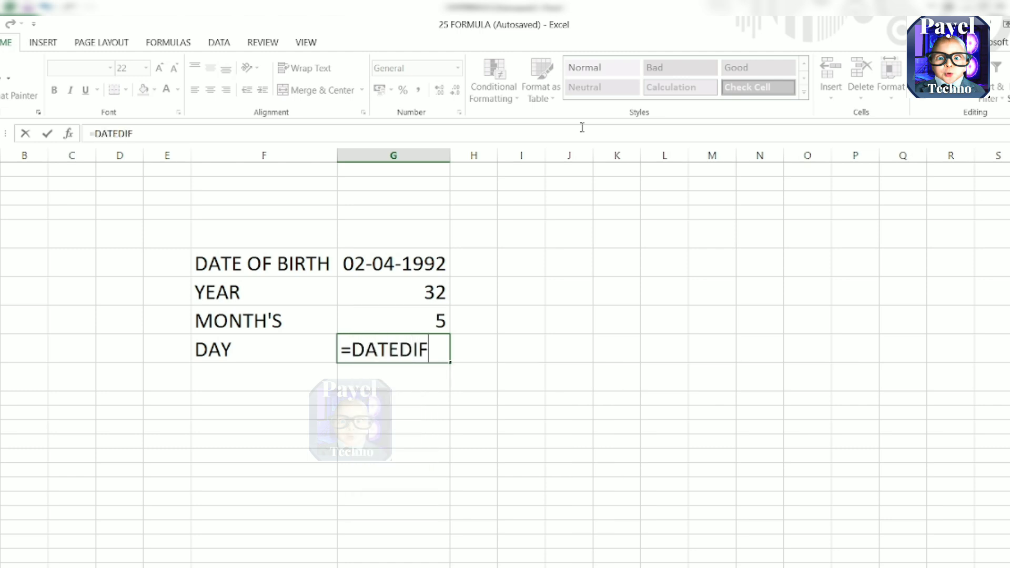
text(()
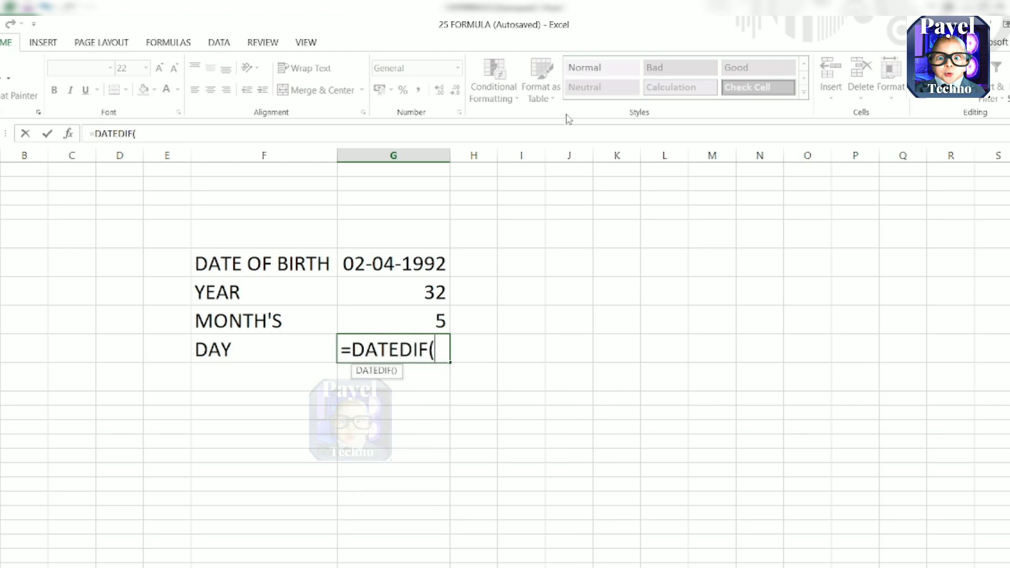
click(406, 265)
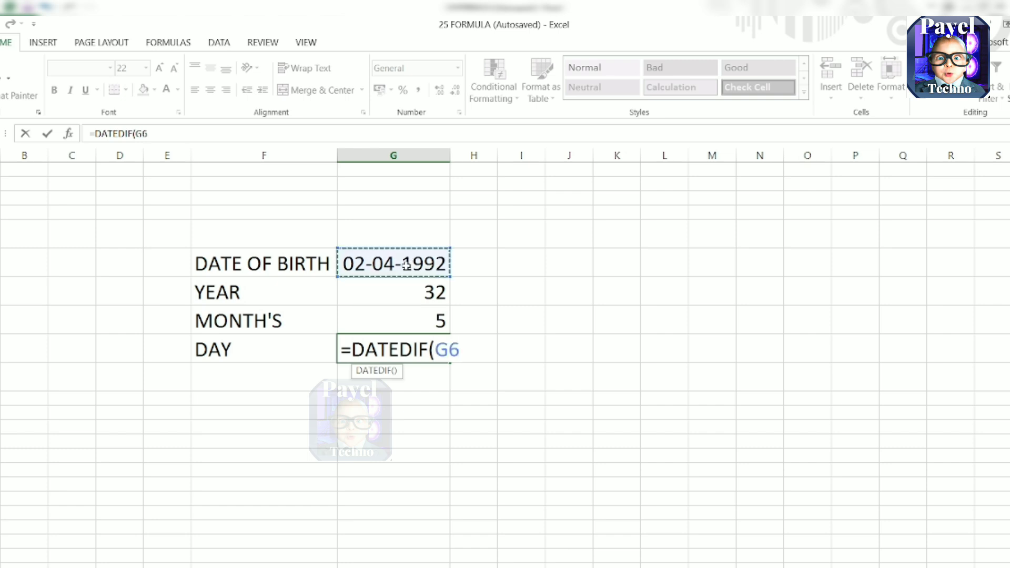
text(,TODA)
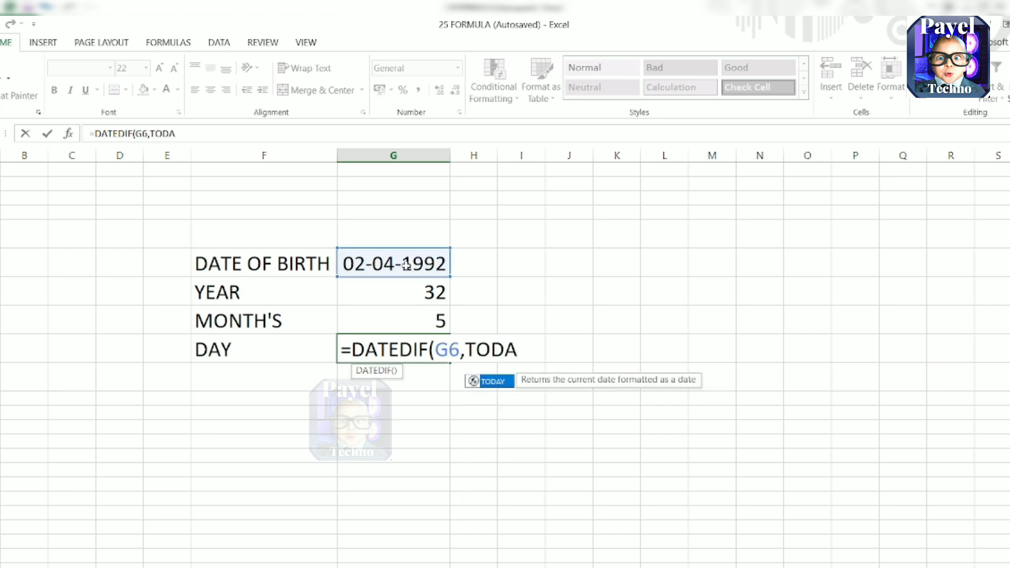
text(Y()
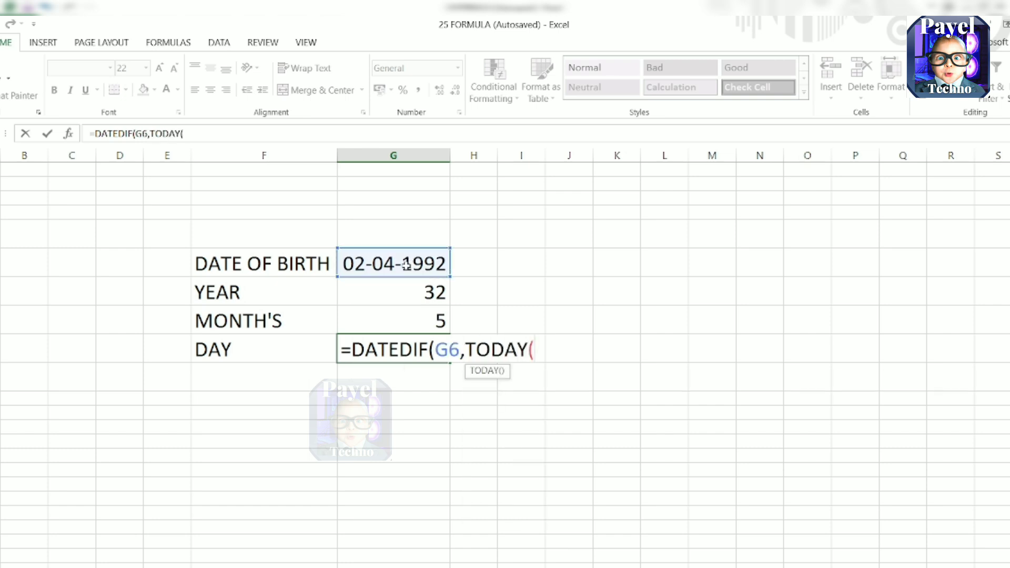
text(),")
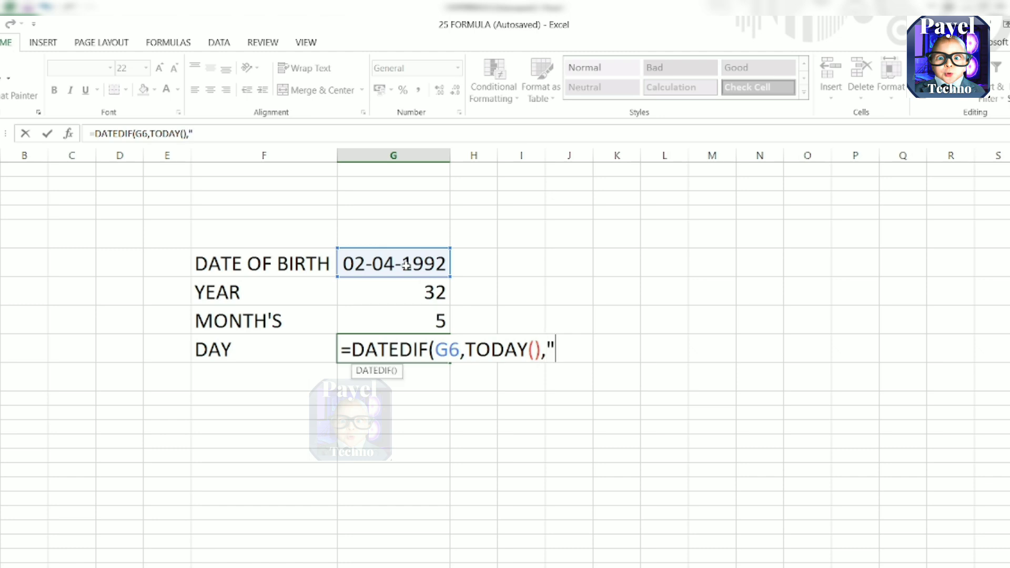
text(MD")
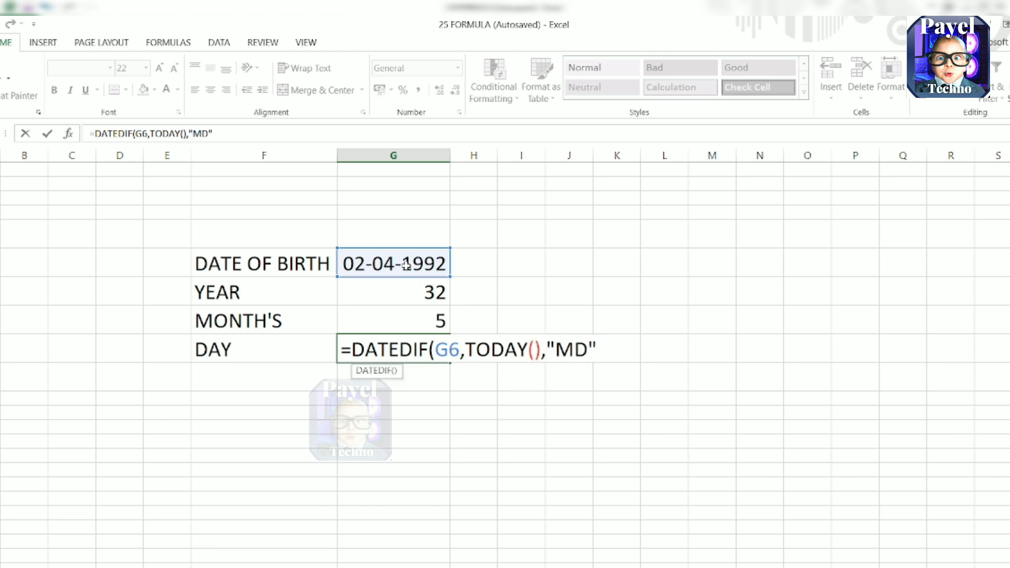
text())
key(Return)
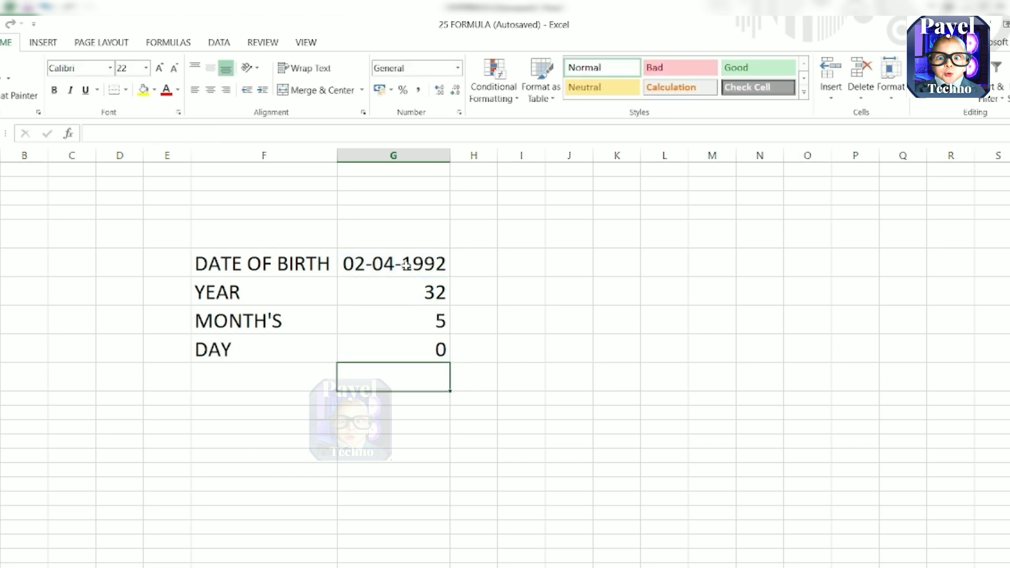
Move the date of birth in G6 forward by one month to test the DATEDIF formulas
drag(406, 264, 376, 299)
click(377, 300)
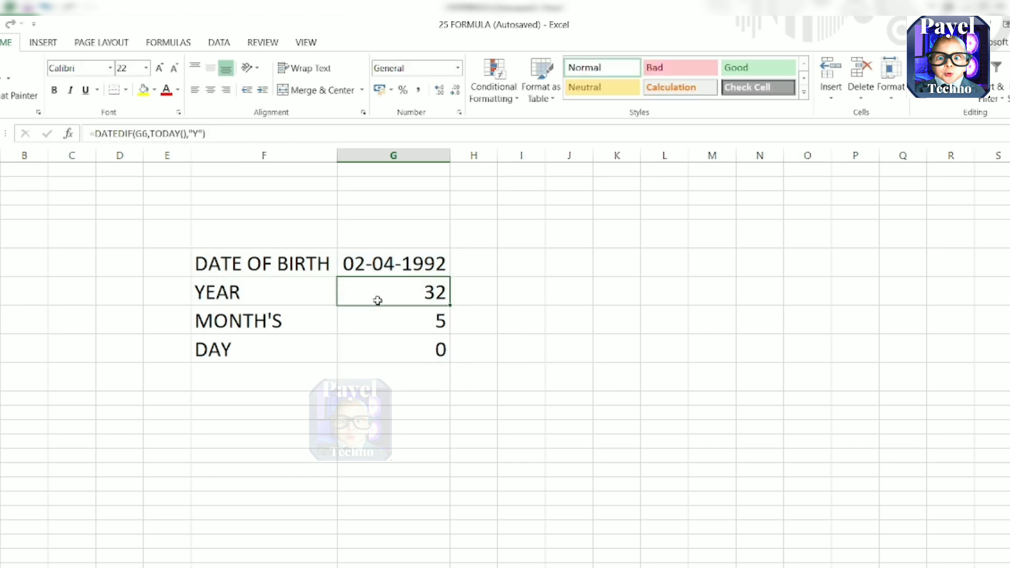
click(381, 262)
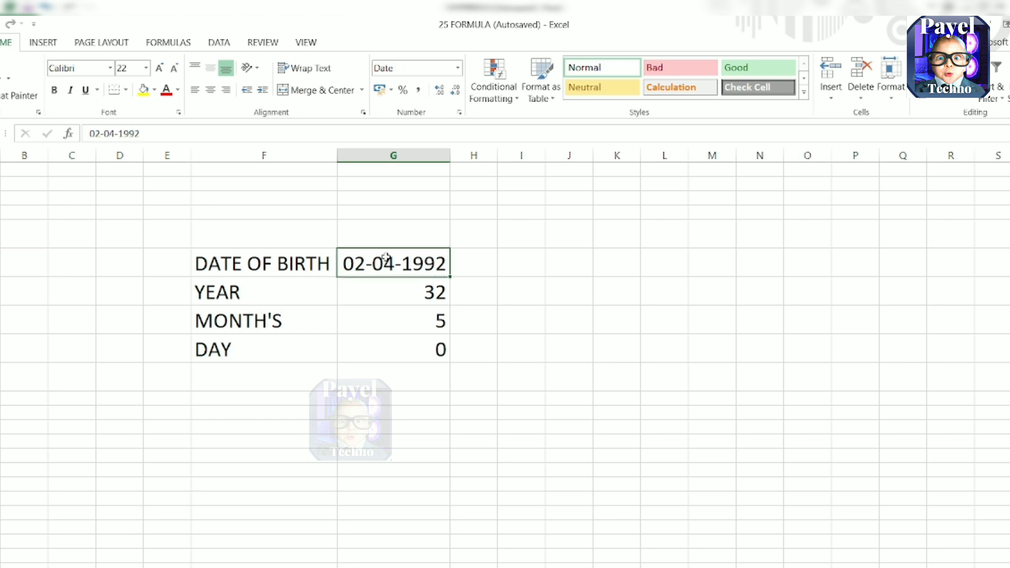
double_click(355, 263)
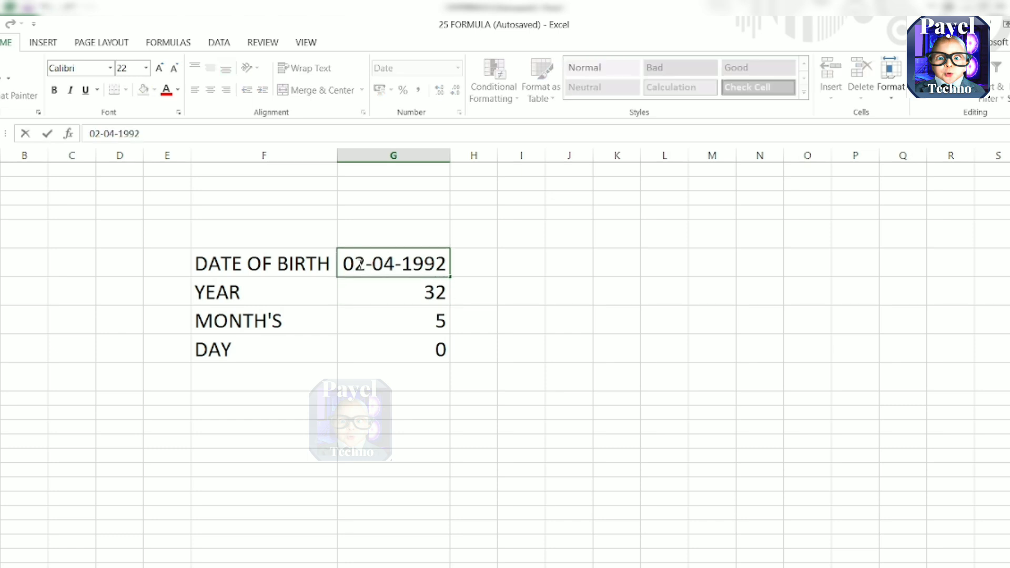
click(396, 263)
key(BackSpace)
text(5)
key(Return)
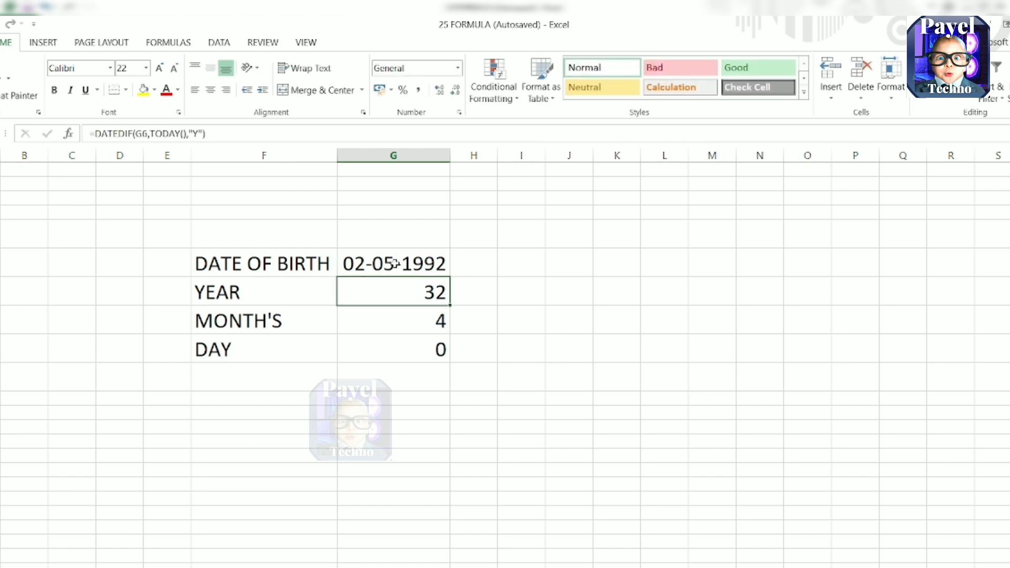
Move the day of the date of birth in G6 forward by four days to test the DAY formula
double_click(356, 265)
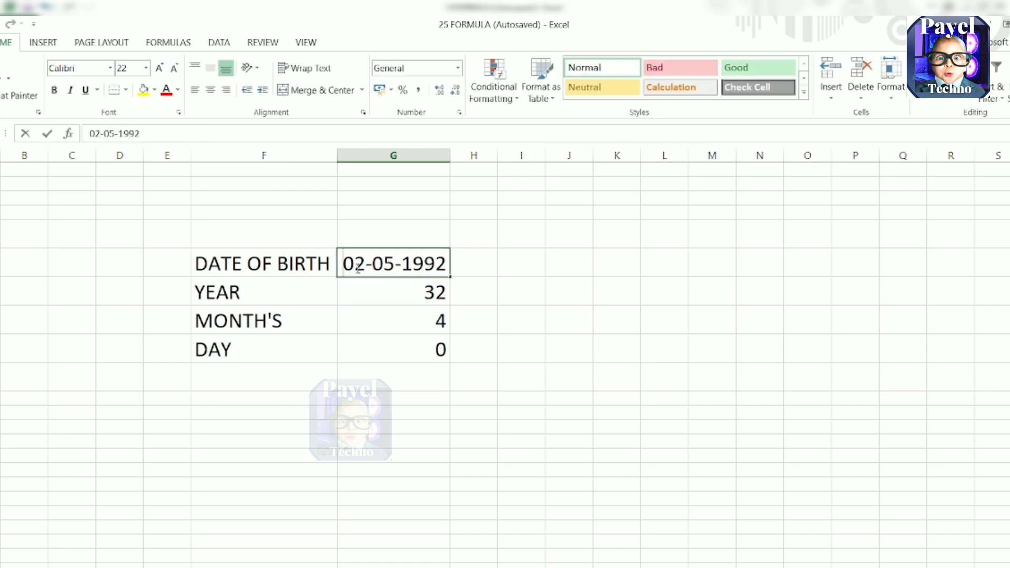
key(Delete)
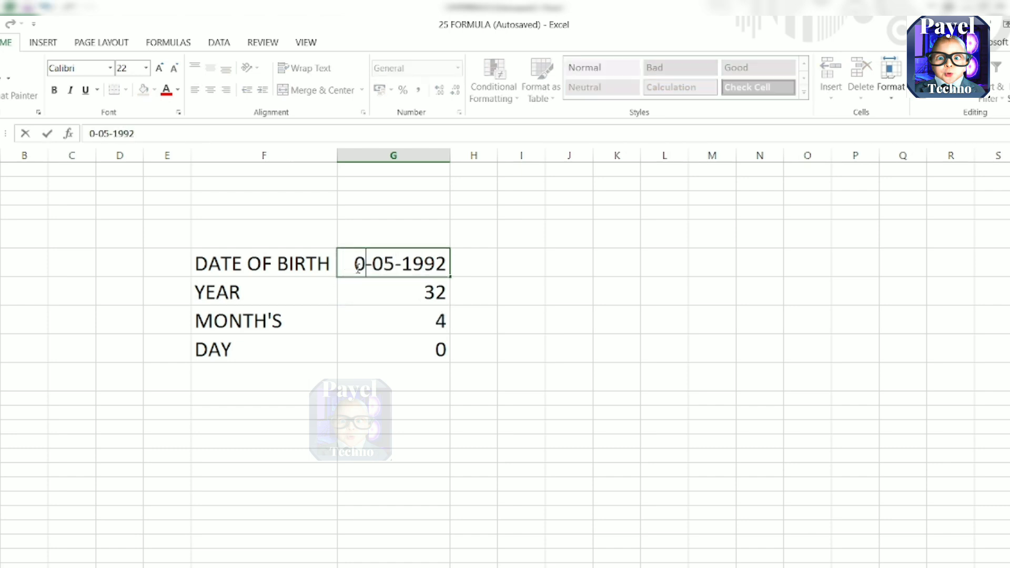
text(6)
key(Return)
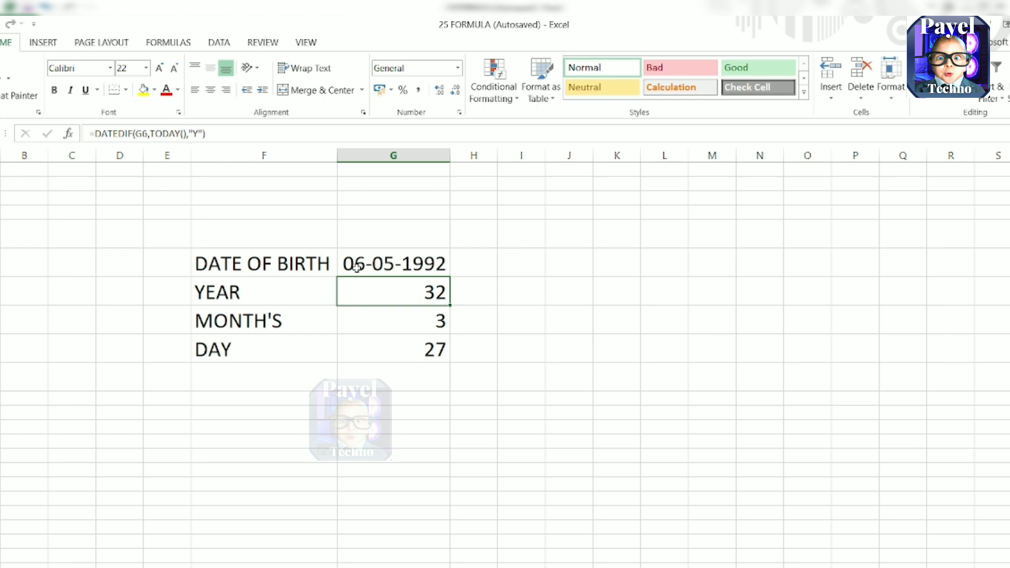